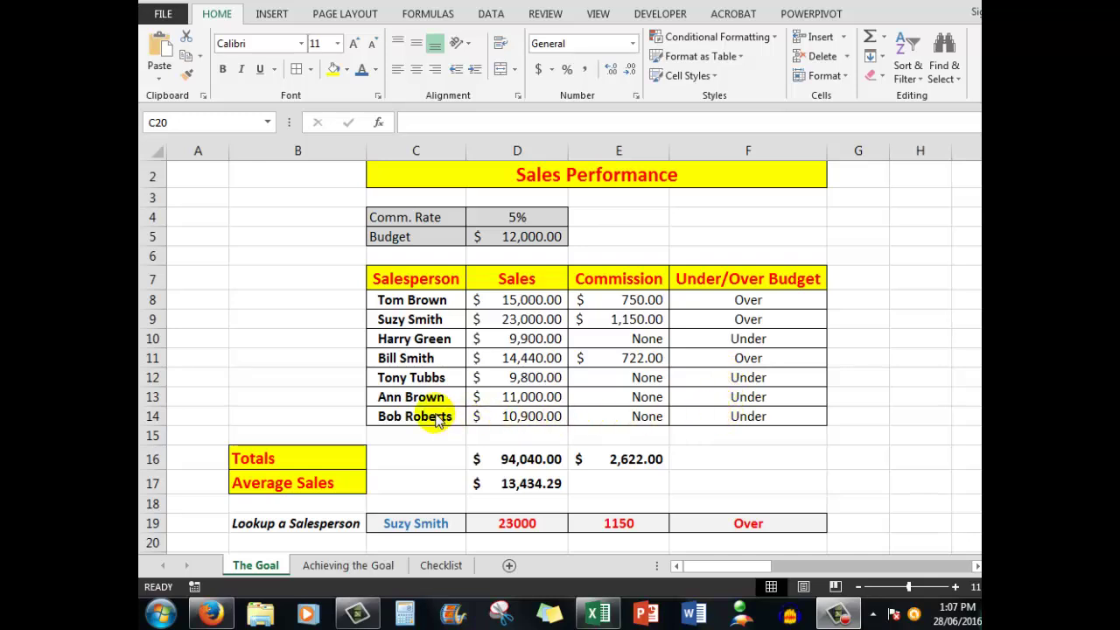
# Step: Enter a different salesperson's name in C19 so row 19 returns 9900, None and Under
pyautogui.click(420, 523)
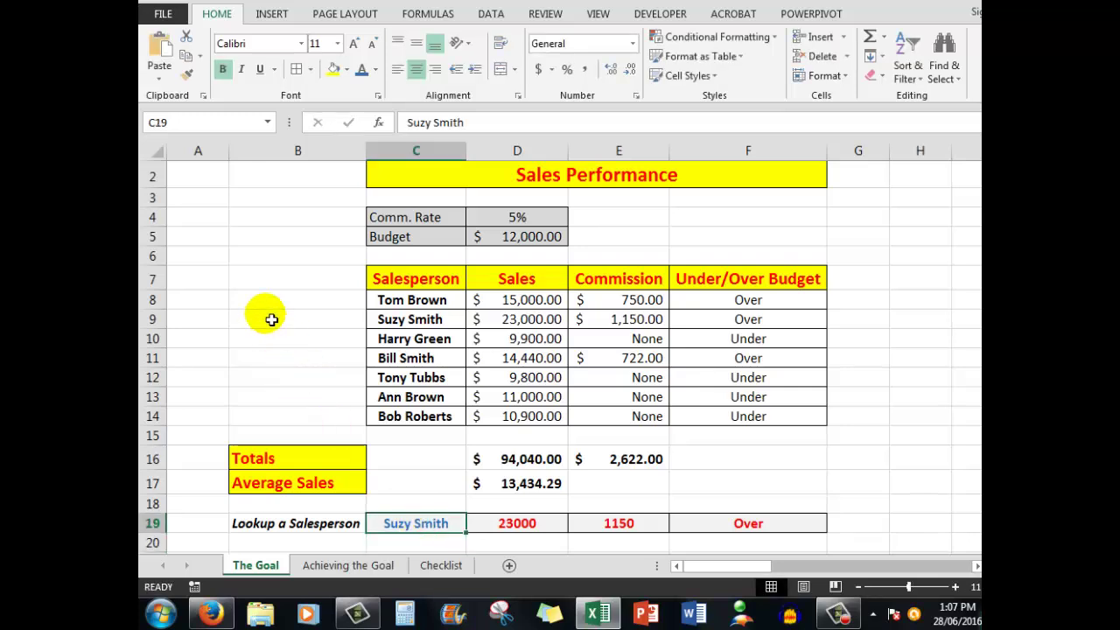
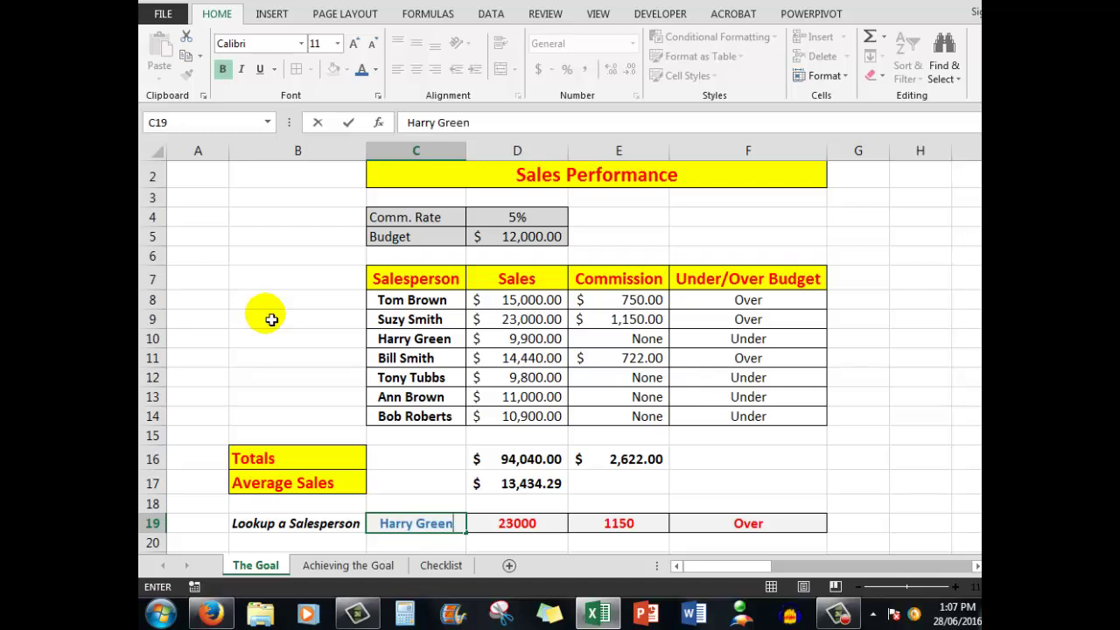
pyautogui.press('Return')
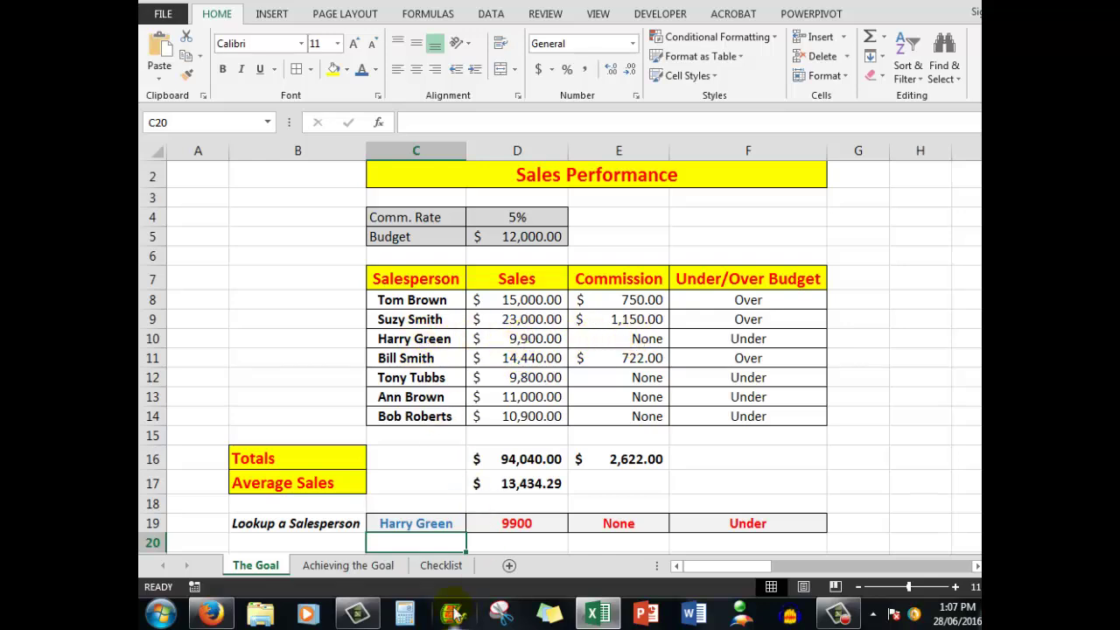
# Step: Go past the Checklist and The Goal sheets to the unformatted Achieving the Goal sheet
pyautogui.click(439, 567)
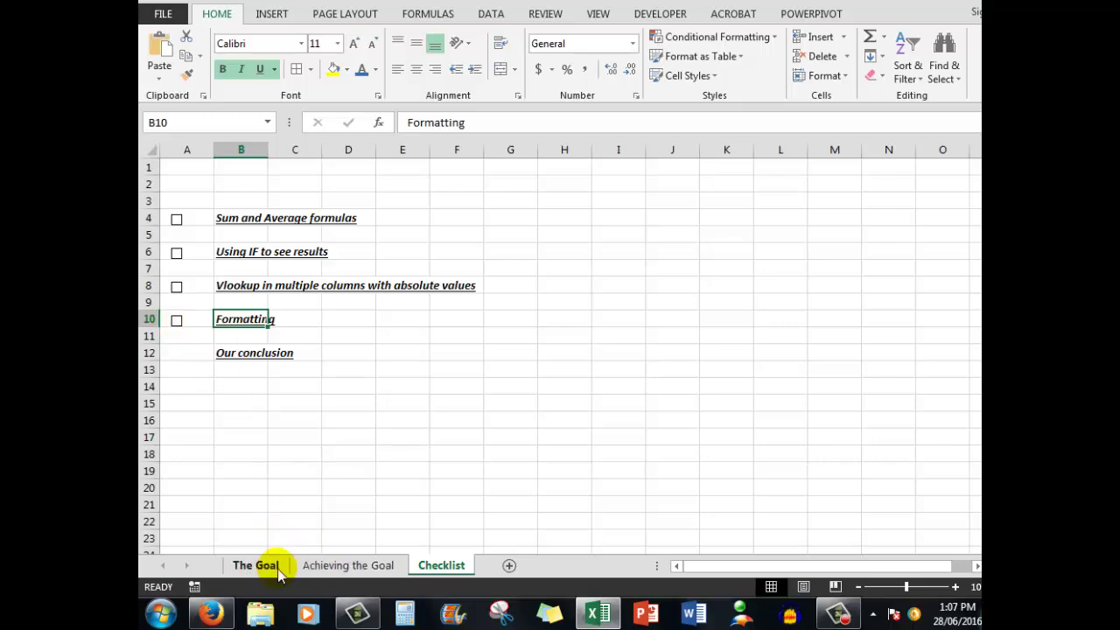
pyautogui.click(278, 566)
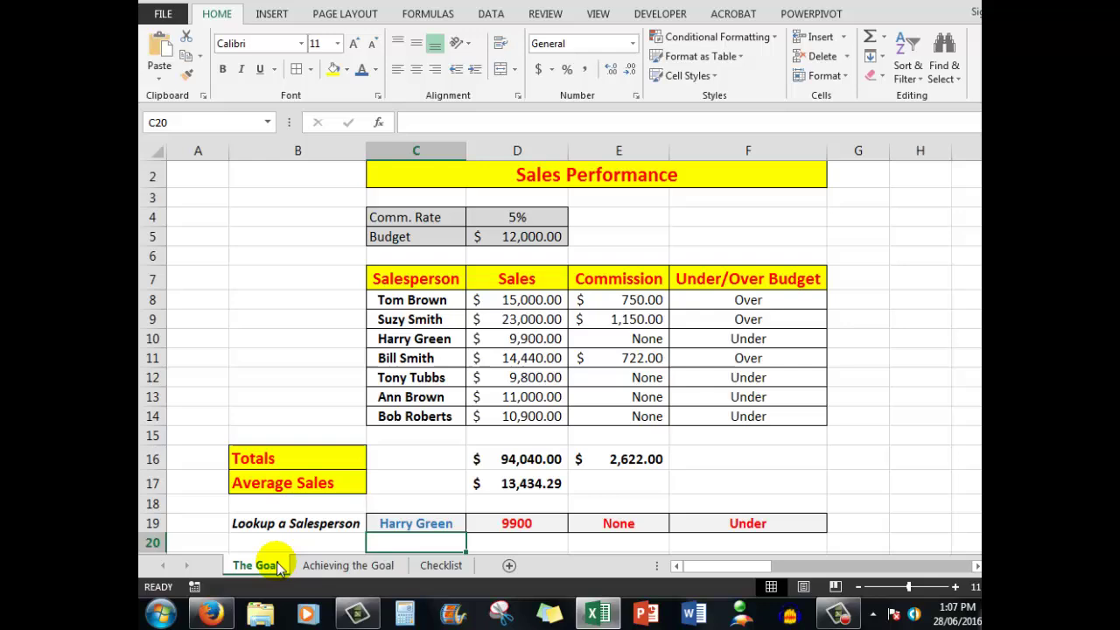
pyautogui.click(357, 569)
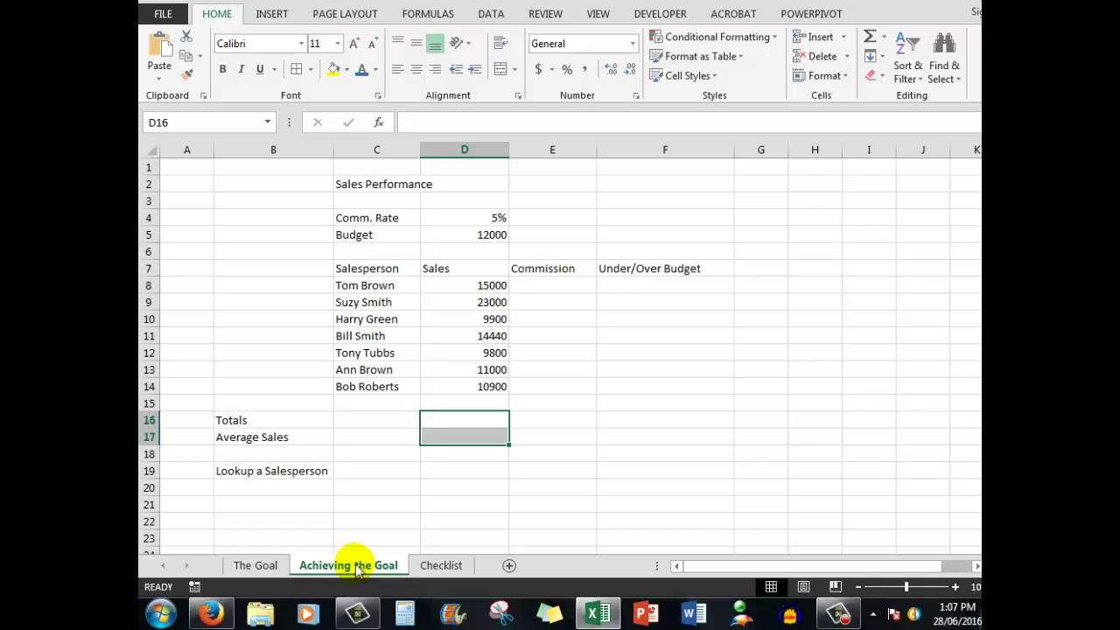
# Step: Insert an AutoSum SUM of the sales in D16, giving 94040
pyautogui.click(476, 424)
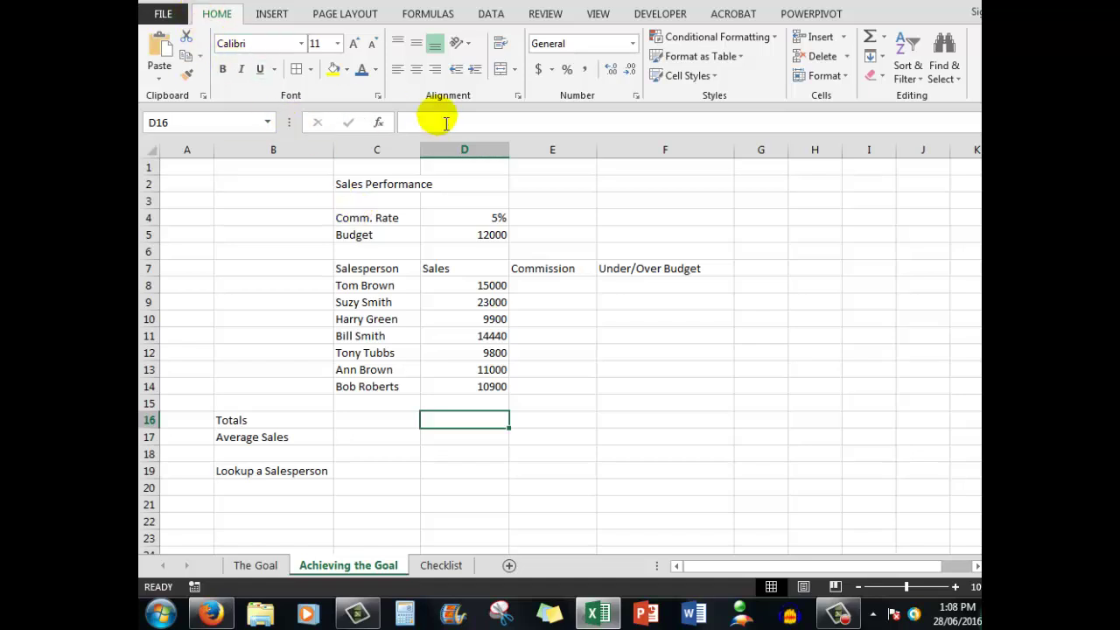
pyautogui.click(884, 37)
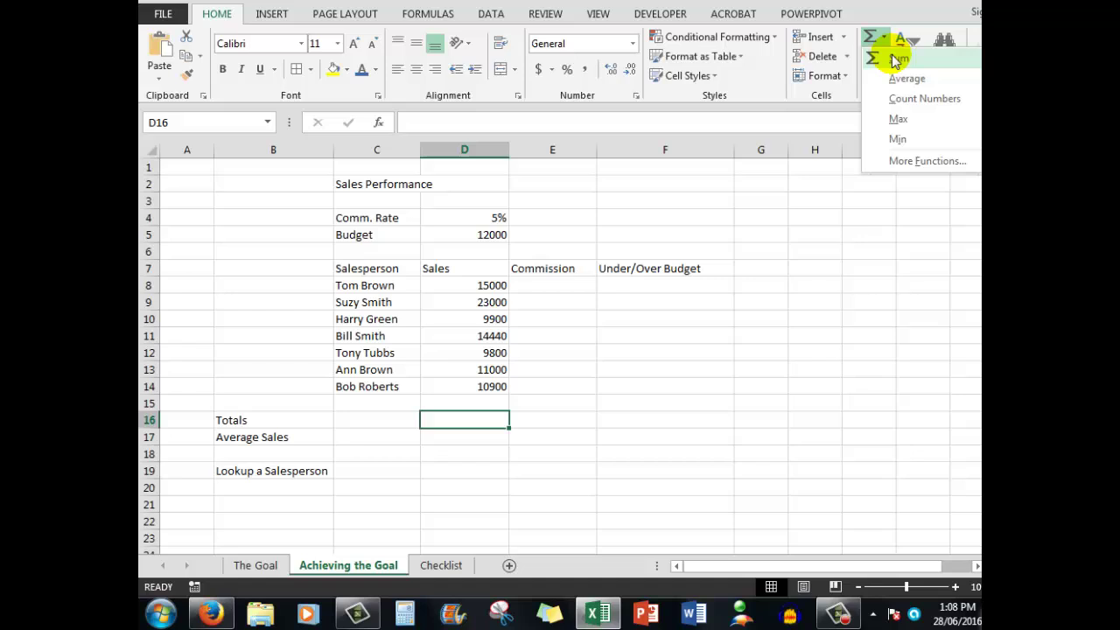
pyautogui.click(894, 56)
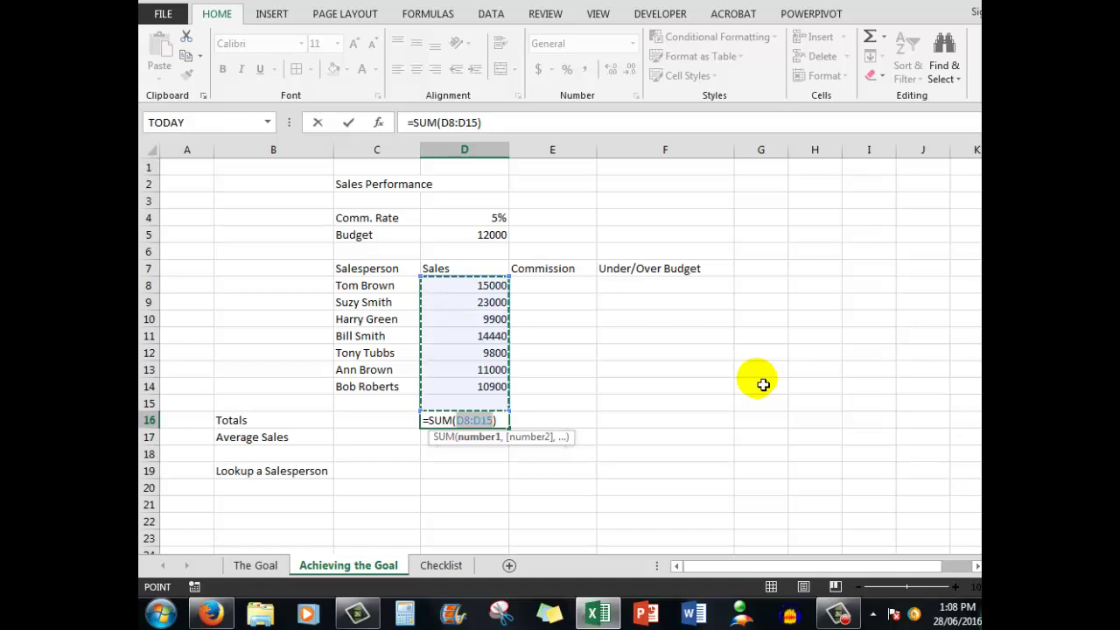
pyautogui.hotkey('ctrl', 'Return')
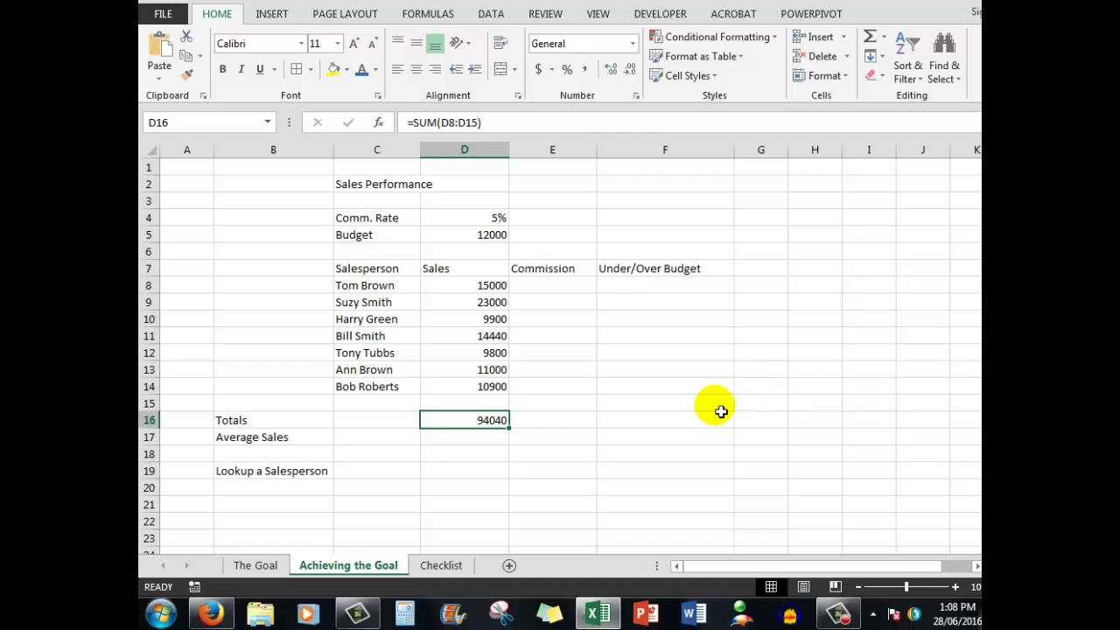
# Step: Put =AVERAGE(D8:D14) in D17 to show the average sales of 13434
pyautogui.click(484, 442)
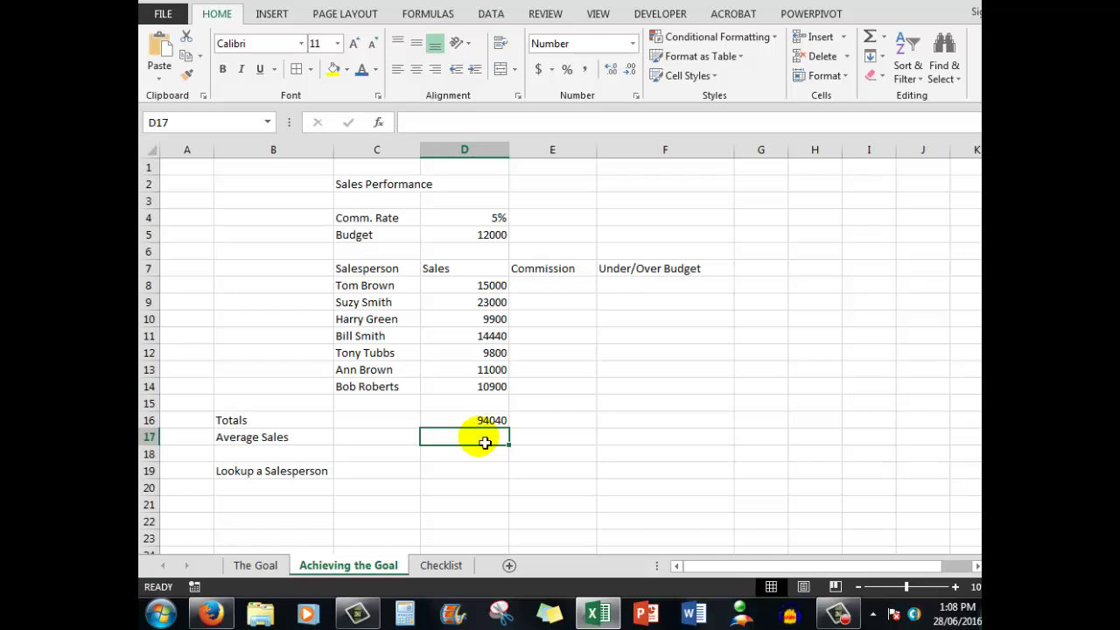
pyautogui.click(882, 37)
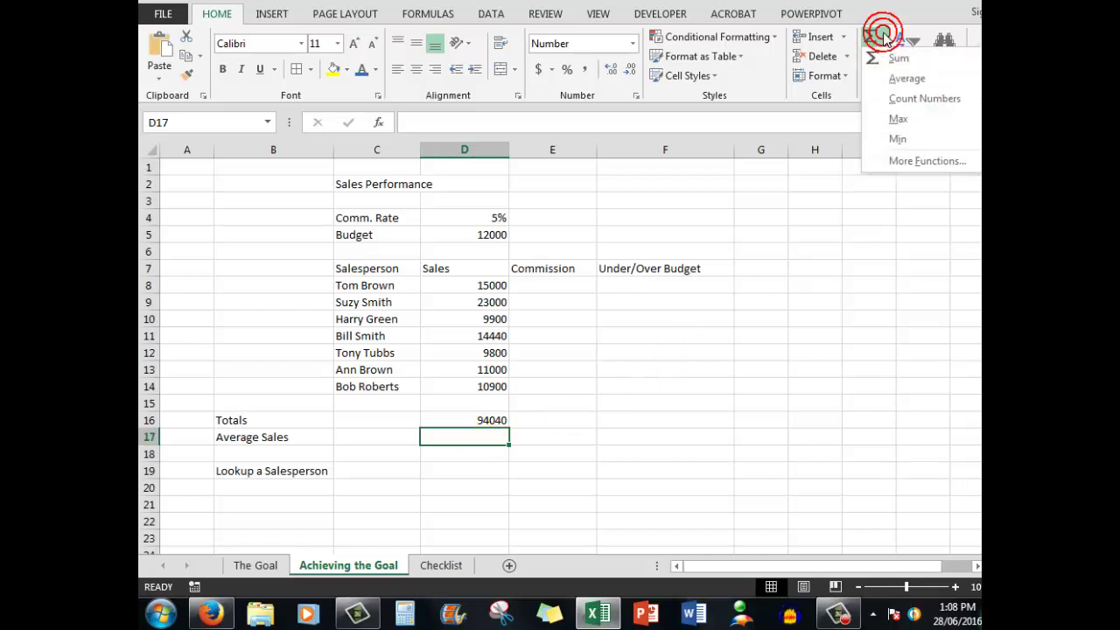
pyautogui.click(905, 78)
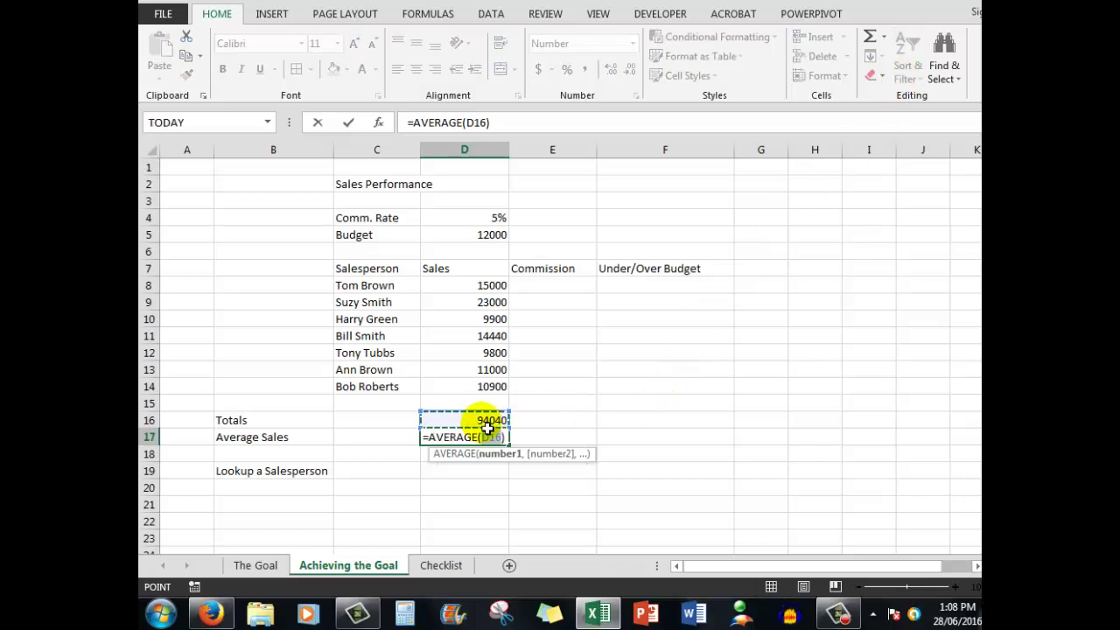
pyautogui.click(473, 288)
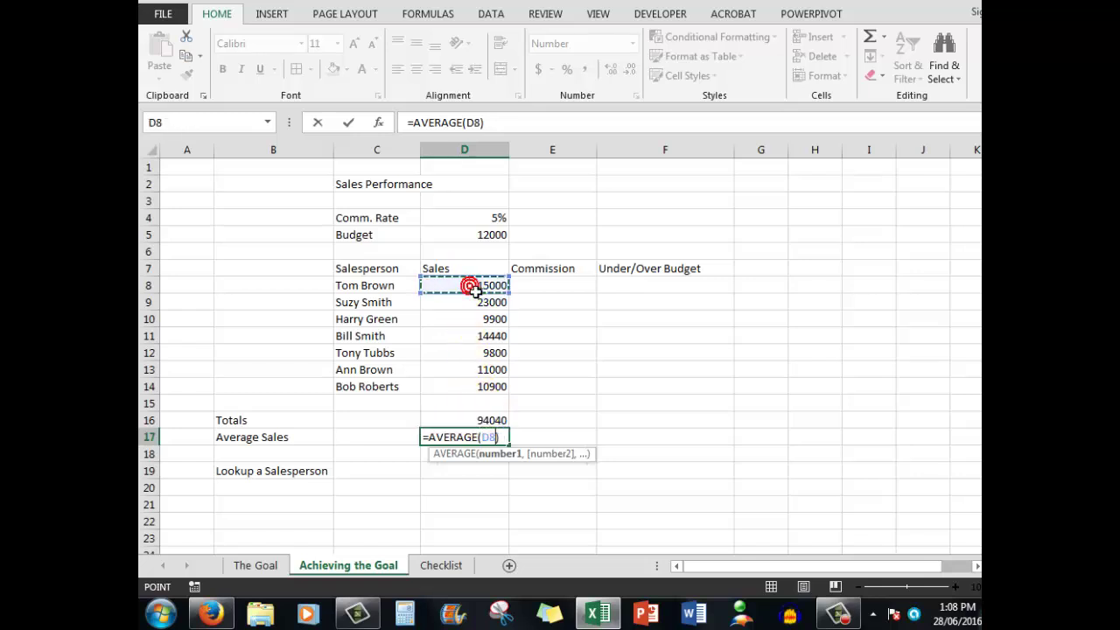
pyautogui.moveTo(474, 290); pyautogui.dragTo(469, 392)
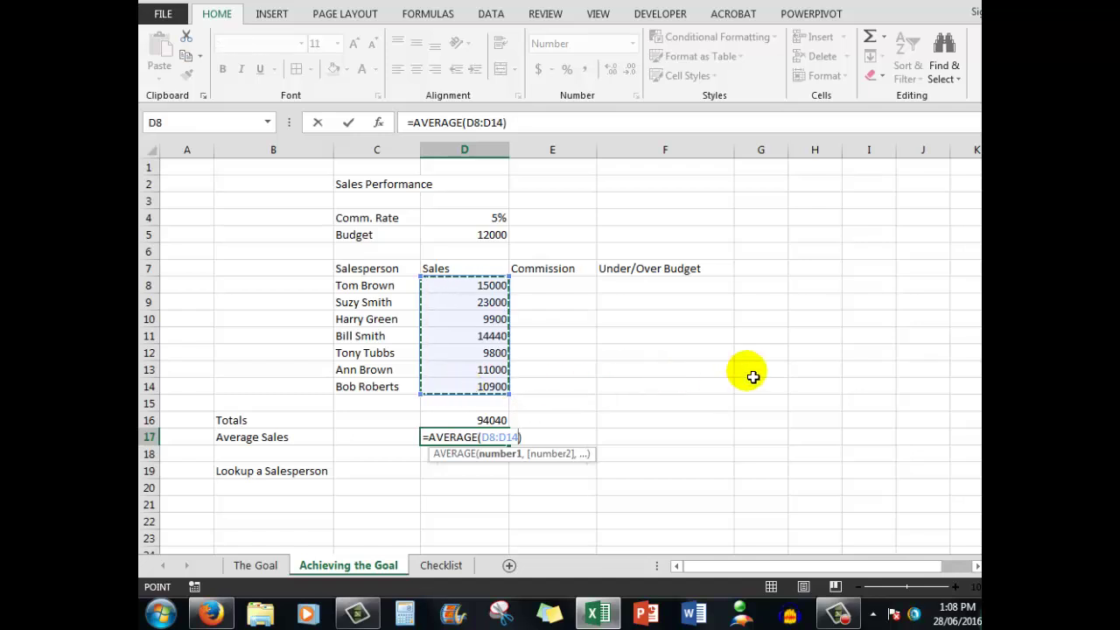
pyautogui.hotkey('ctrl', 'Return')
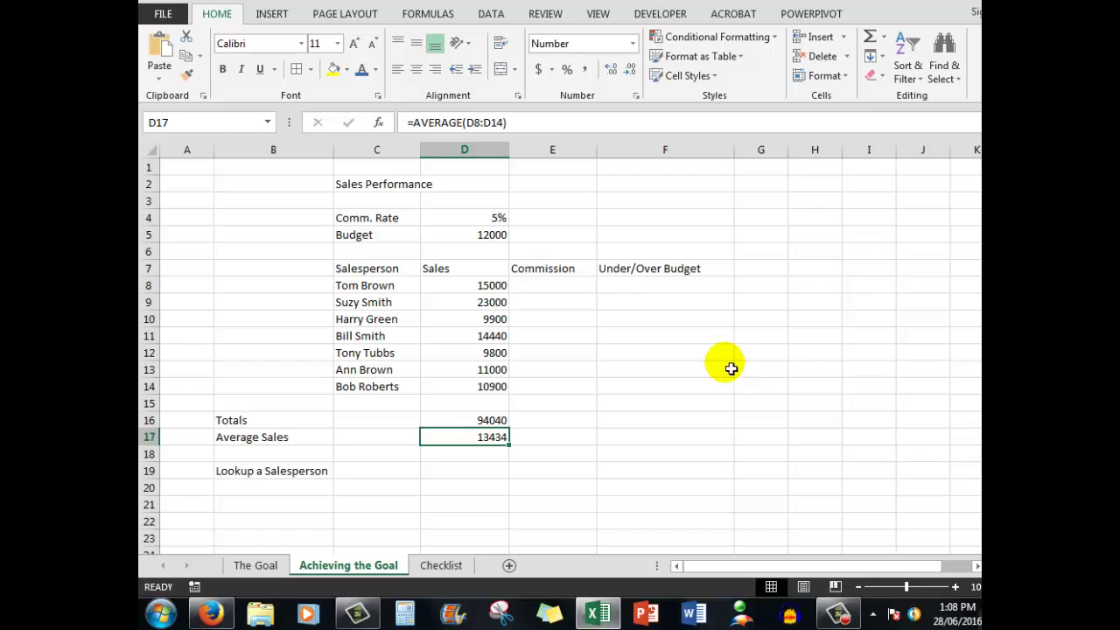
# Step: Enter =IF(D8>12000,D8*5%,"None") in E8 and fill it down to E14
pyautogui.click(546, 292)
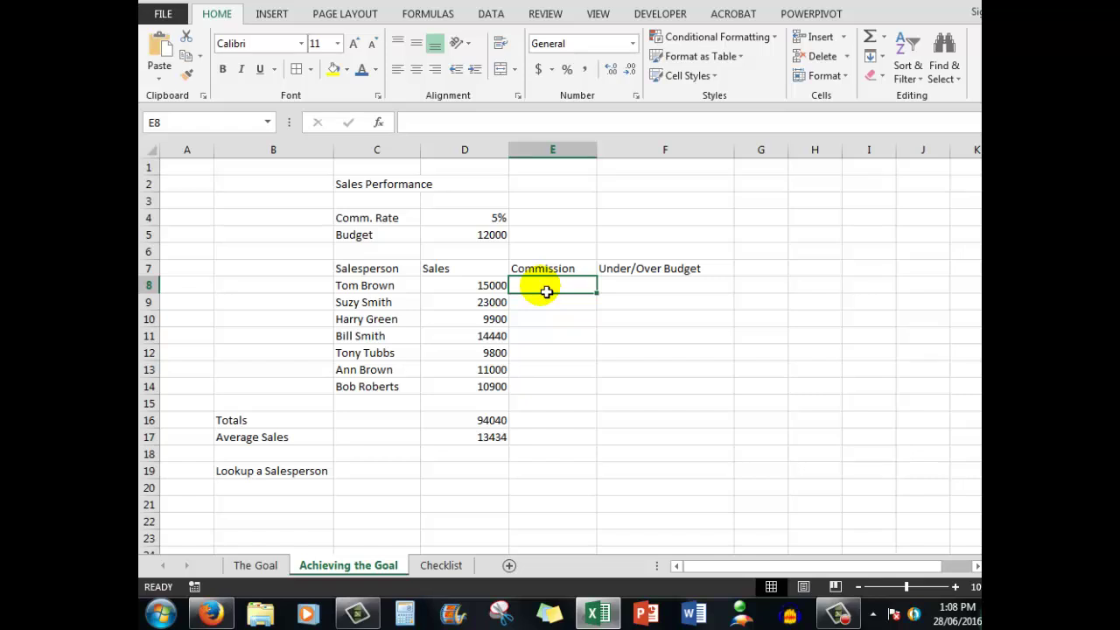
pyautogui.write('=i')
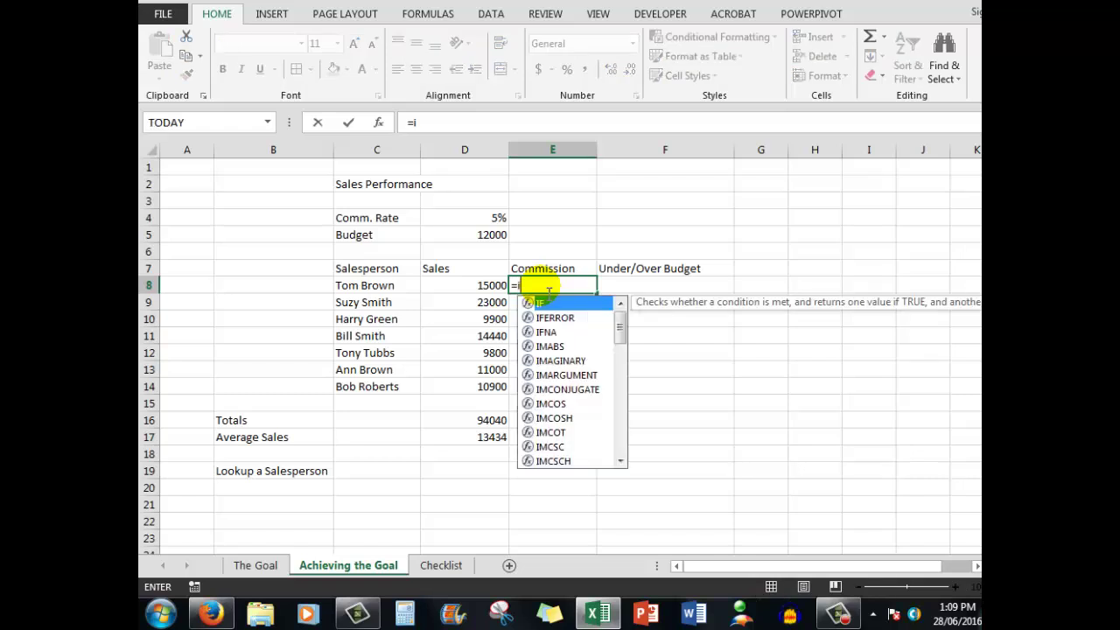
pyautogui.write('f(')
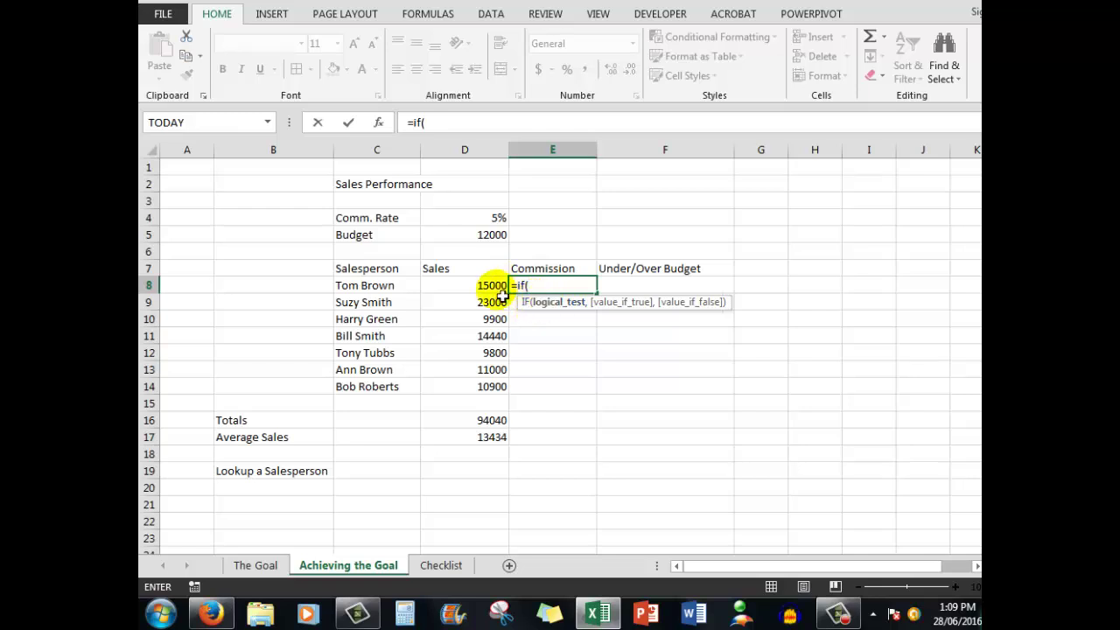
pyautogui.click(493, 289)
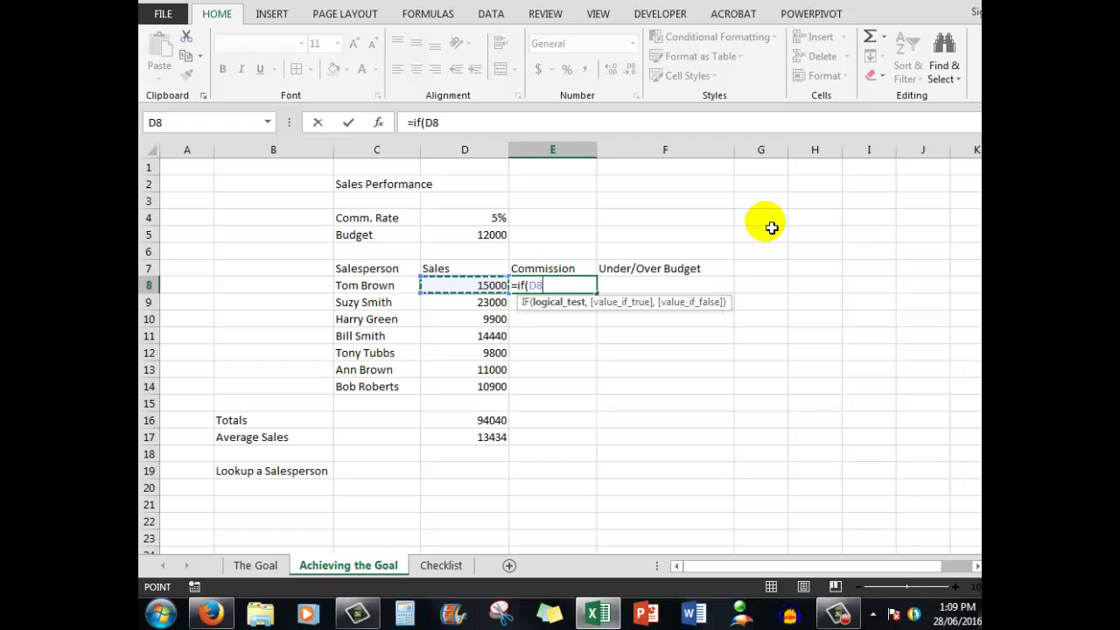
pyautogui.write('>12')
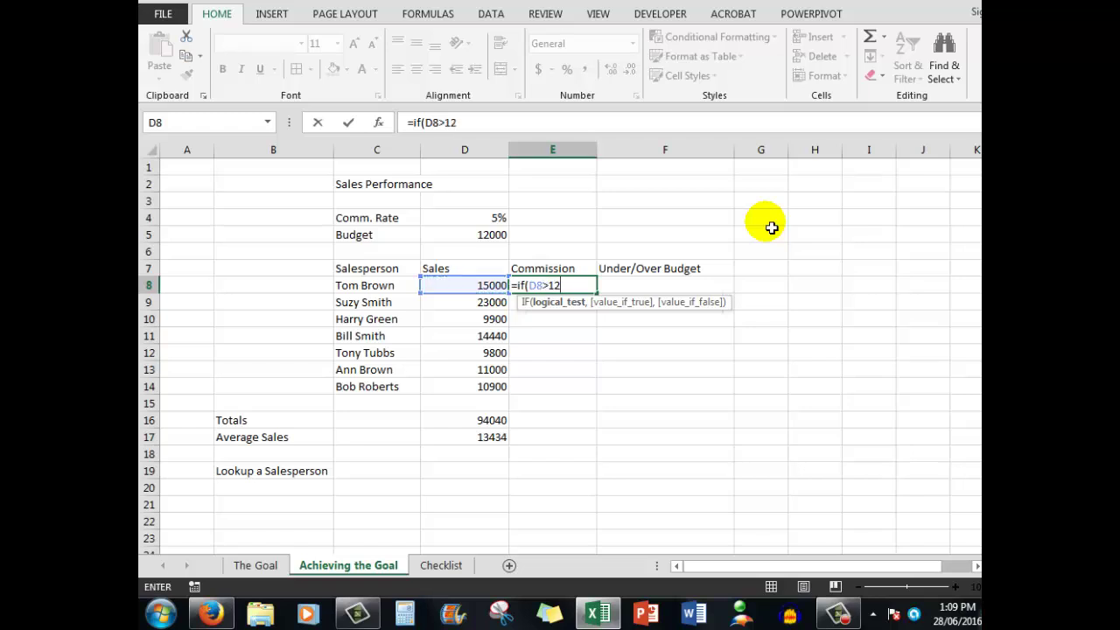
pyautogui.write('000,')
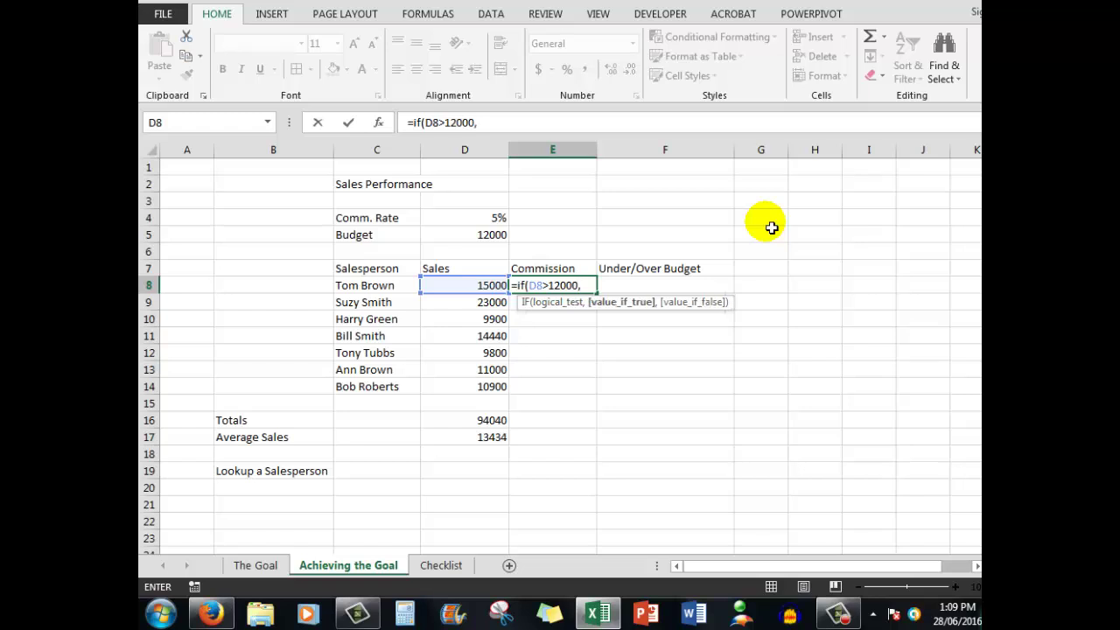
pyautogui.write('d')
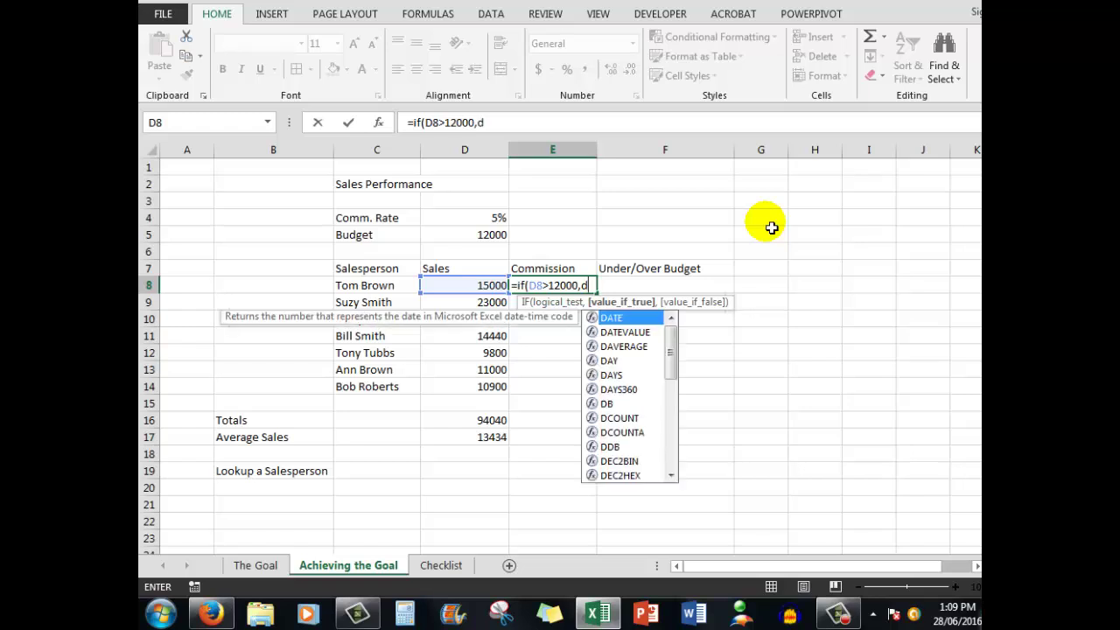
pyautogui.write('8*')
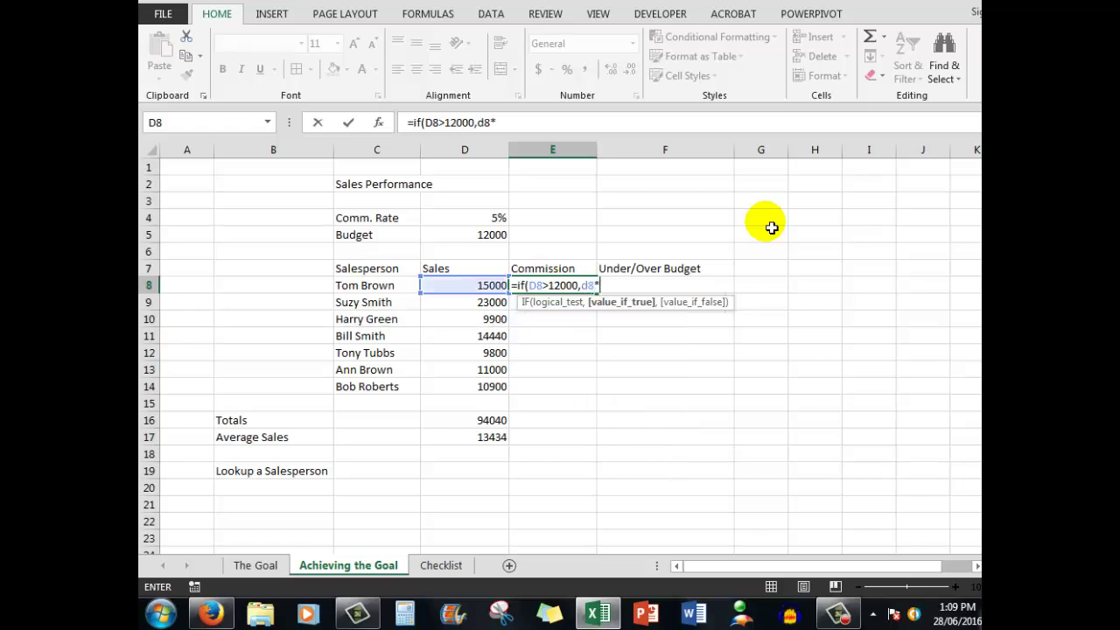
pyautogui.write('5%,')
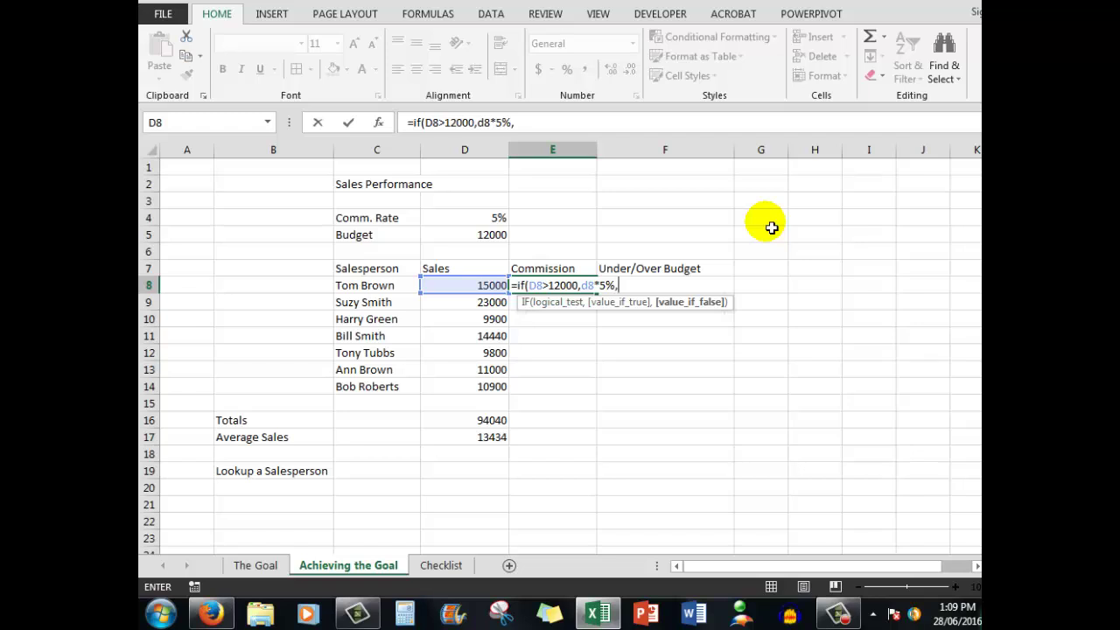
pyautogui.write('"None"')
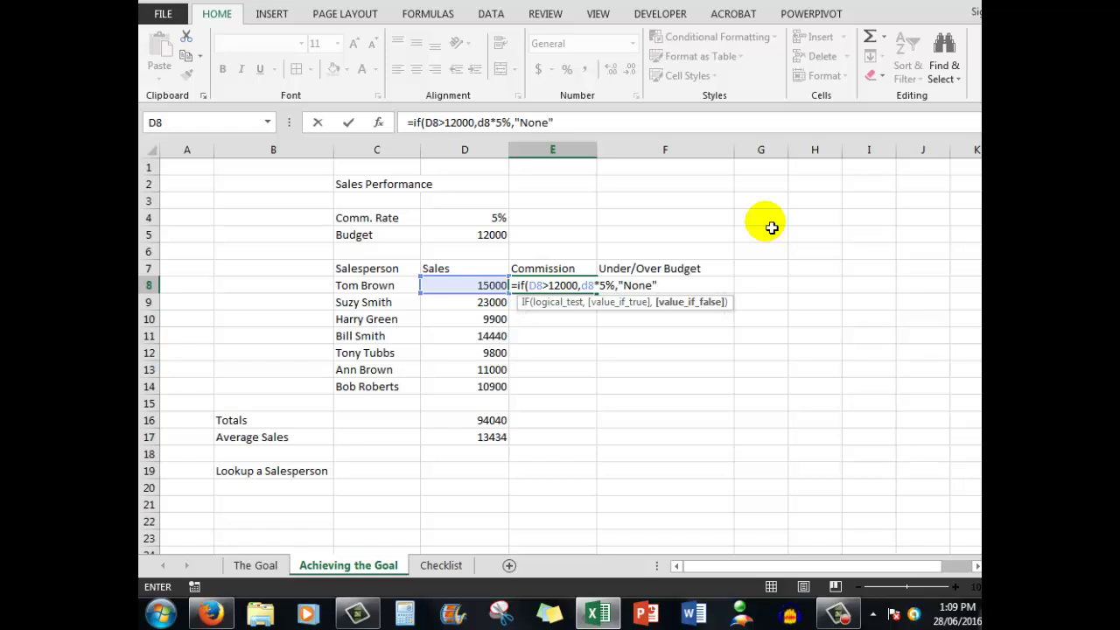
pyautogui.hotkey('ctrl', 'Return')
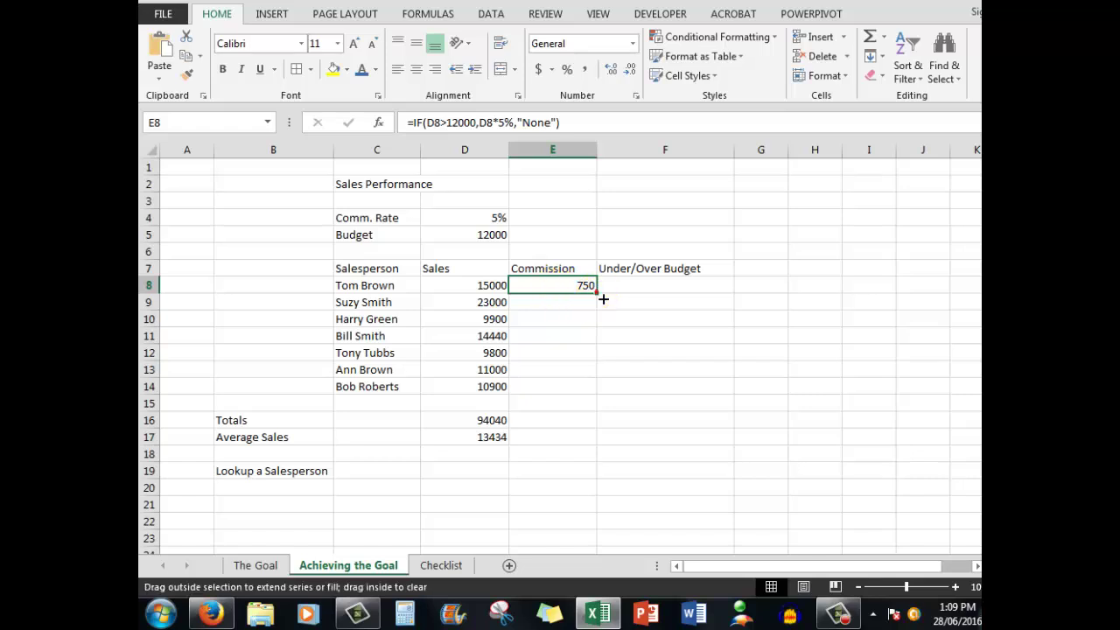
pyautogui.doubleClick(603, 299)
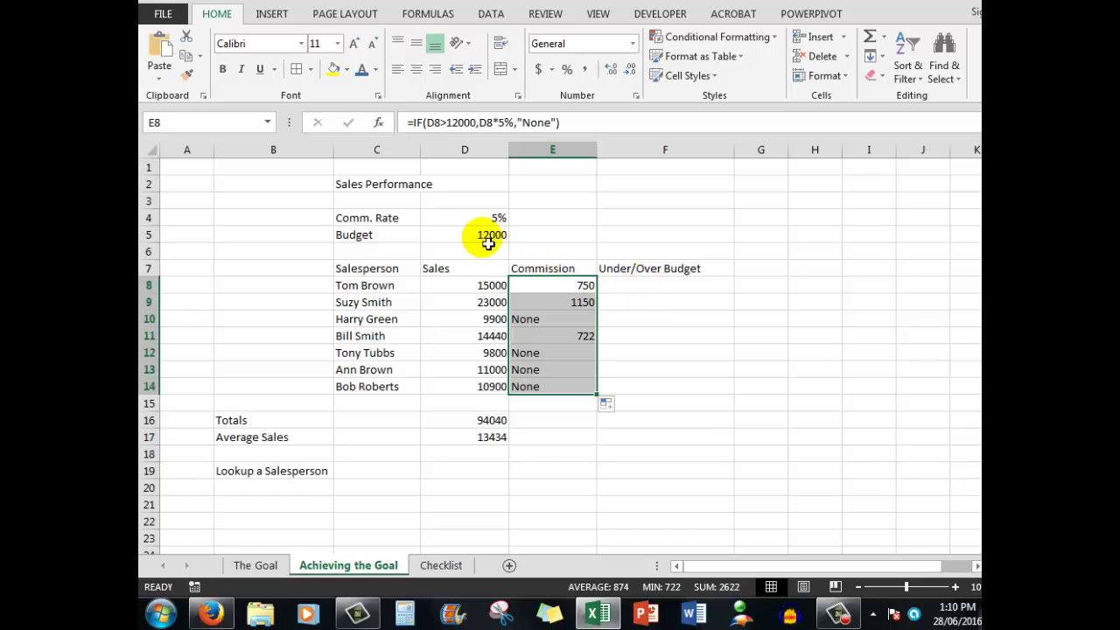
# Step: Enter =IF(D8>12000,"Over","Under") in F8 and fill it down to F14
pyautogui.click(648, 289)
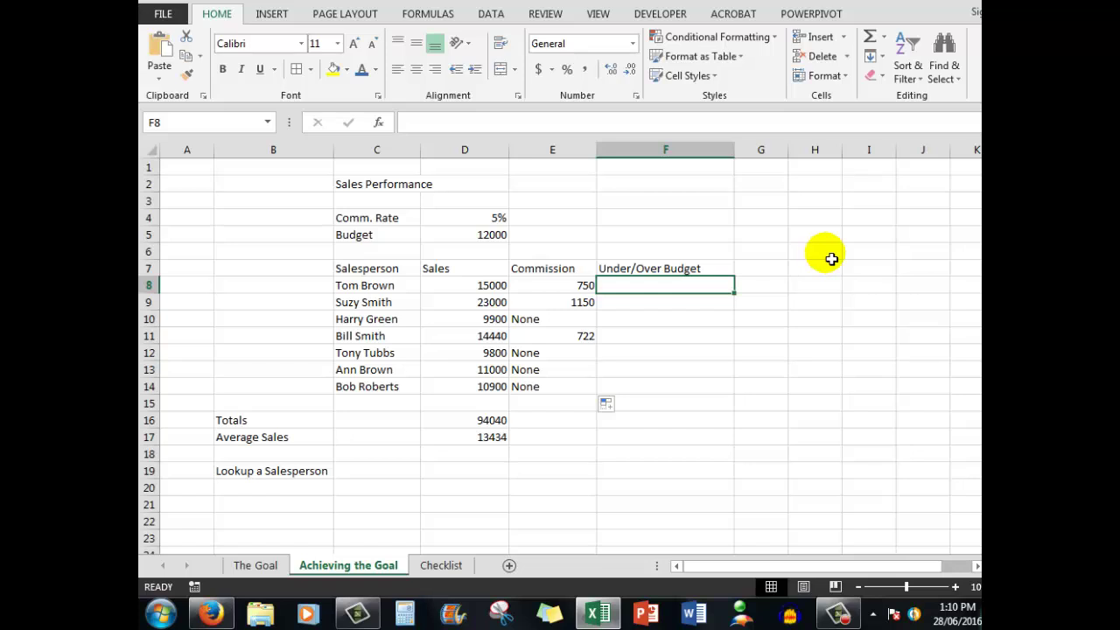
pyautogui.write('=if')
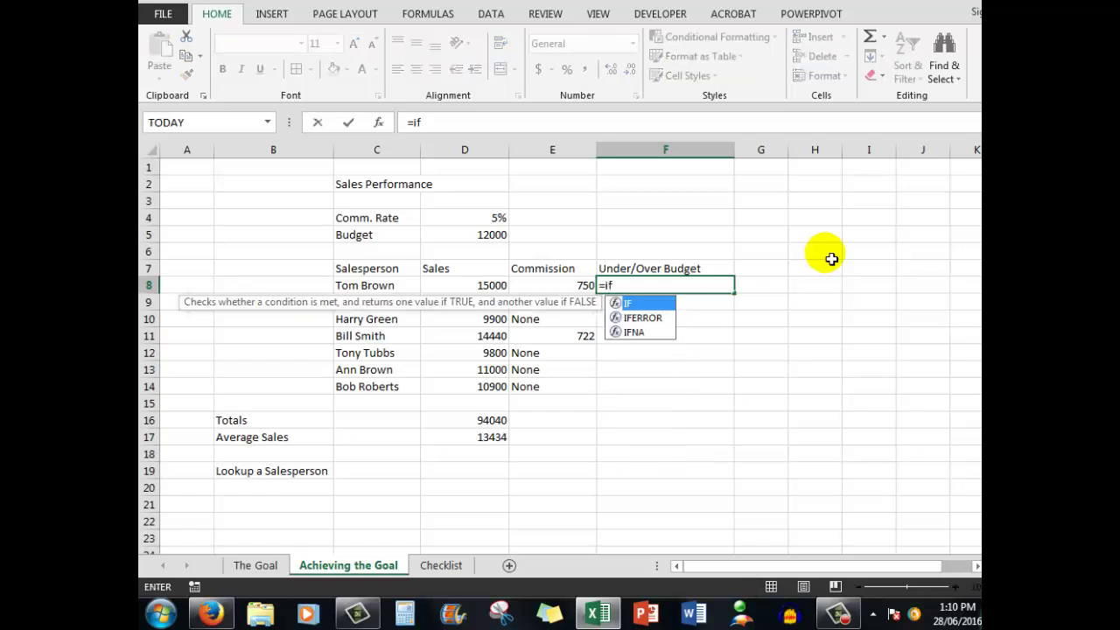
pyautogui.write('(')
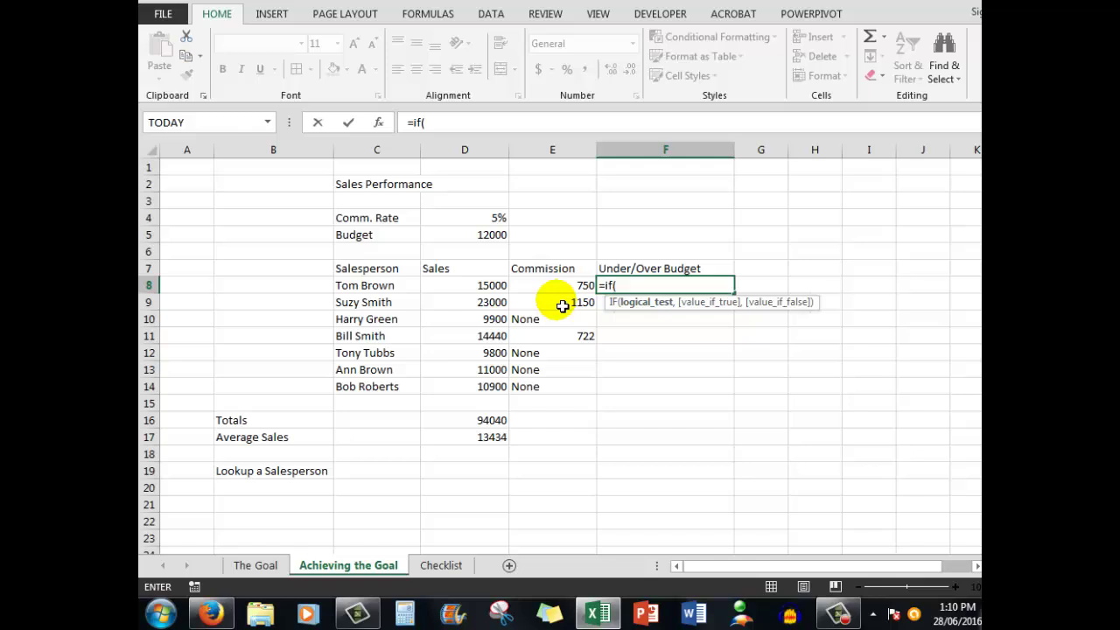
pyautogui.click(493, 289)
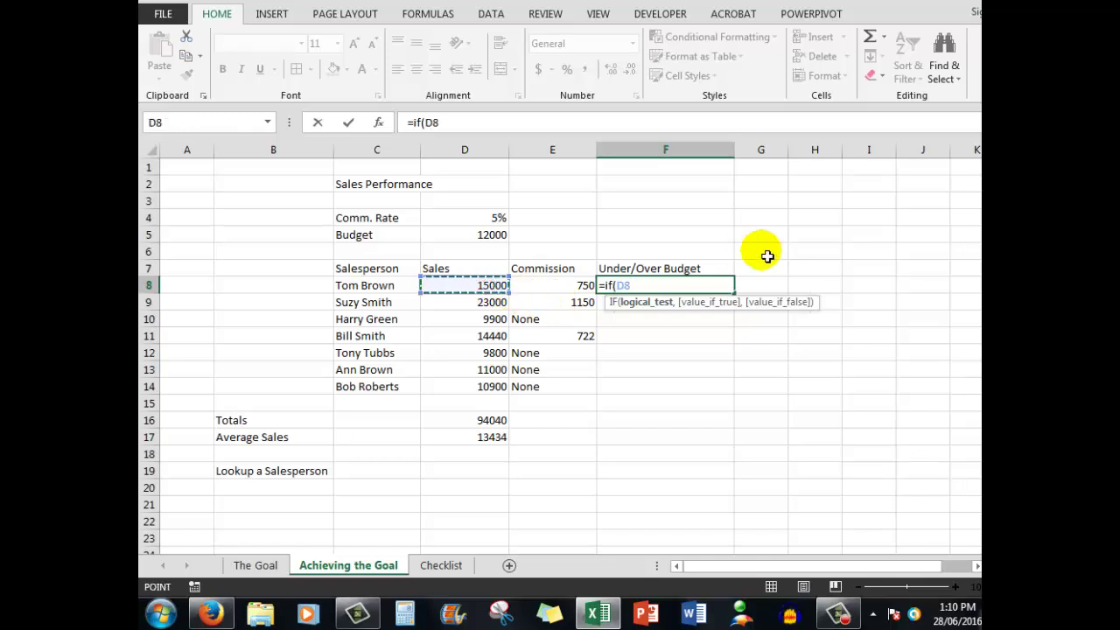
pyautogui.write('>1')
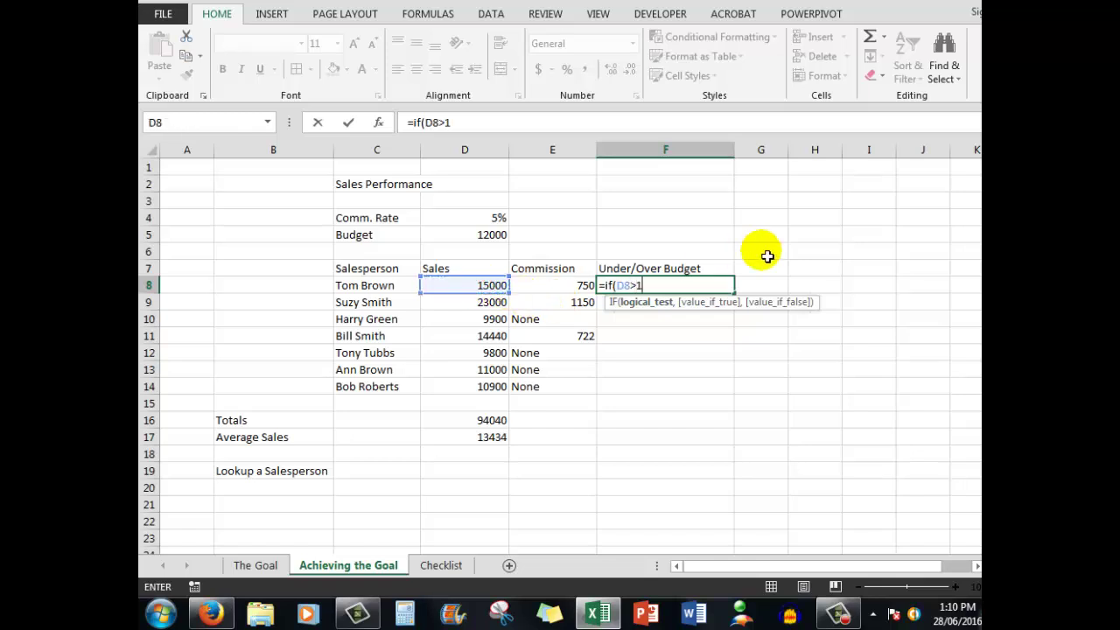
pyautogui.write('2000,"')
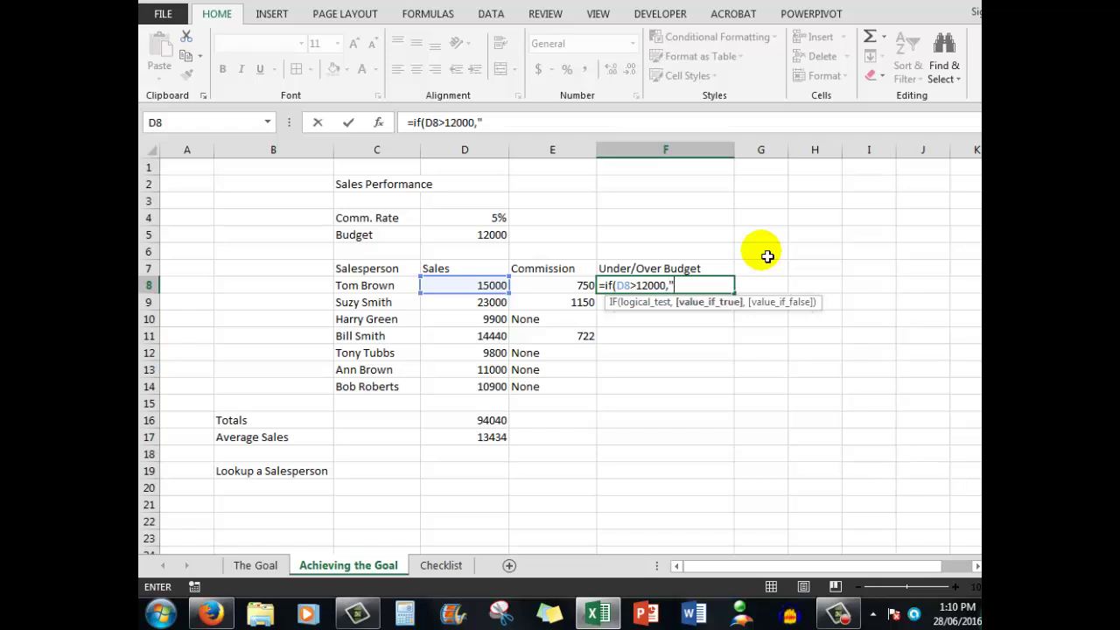
pyautogui.write('Over",')
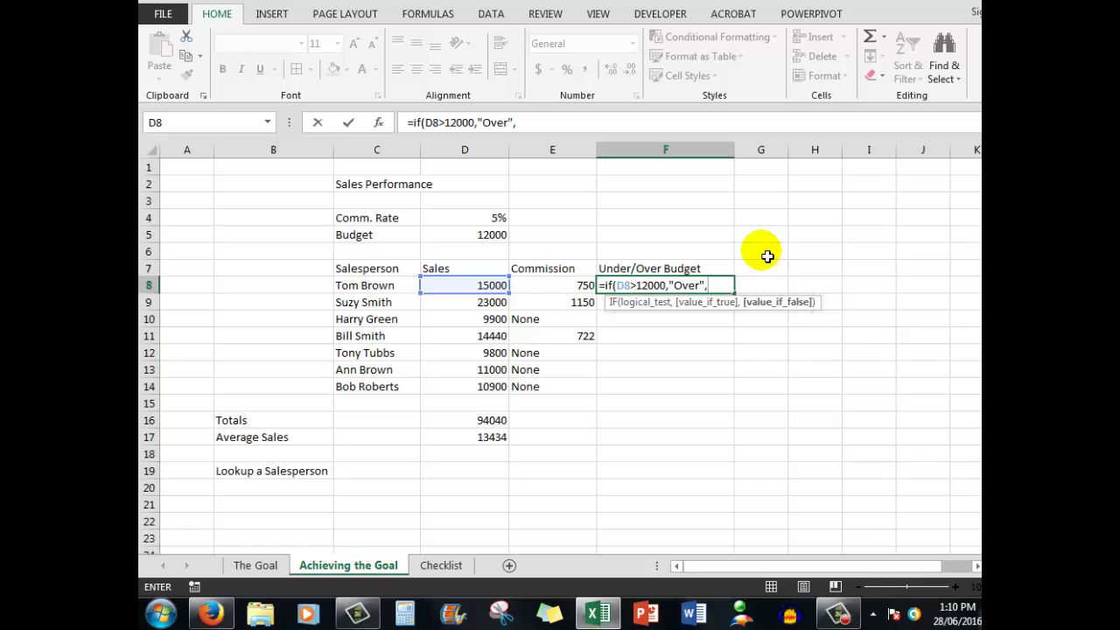
pyautogui.write('"Under"')
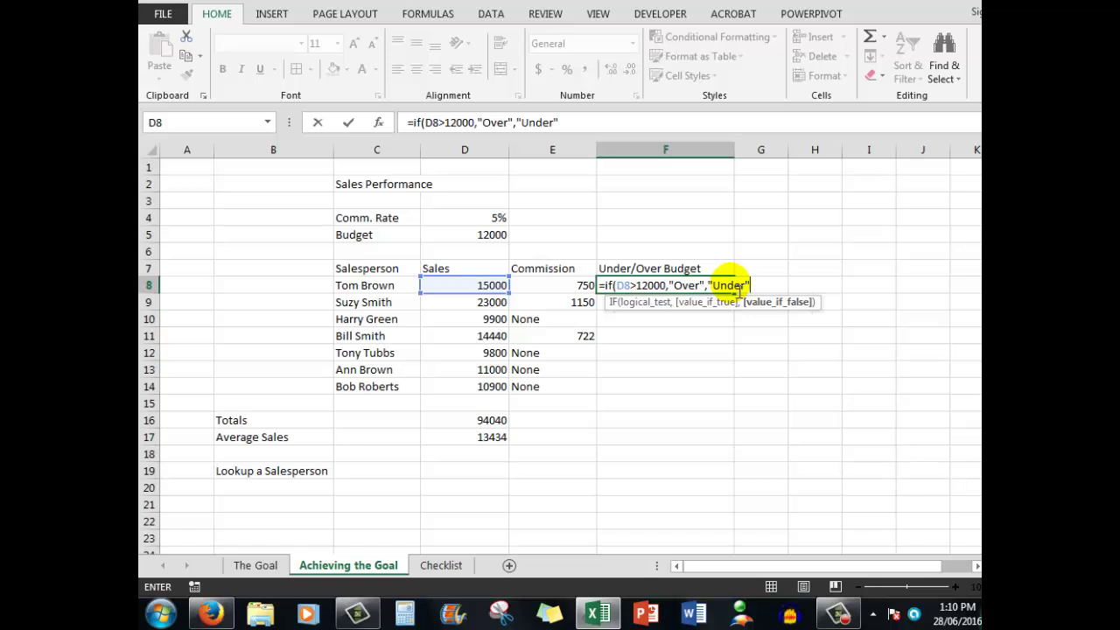
pyautogui.hotkey('ctrl', 'Return')
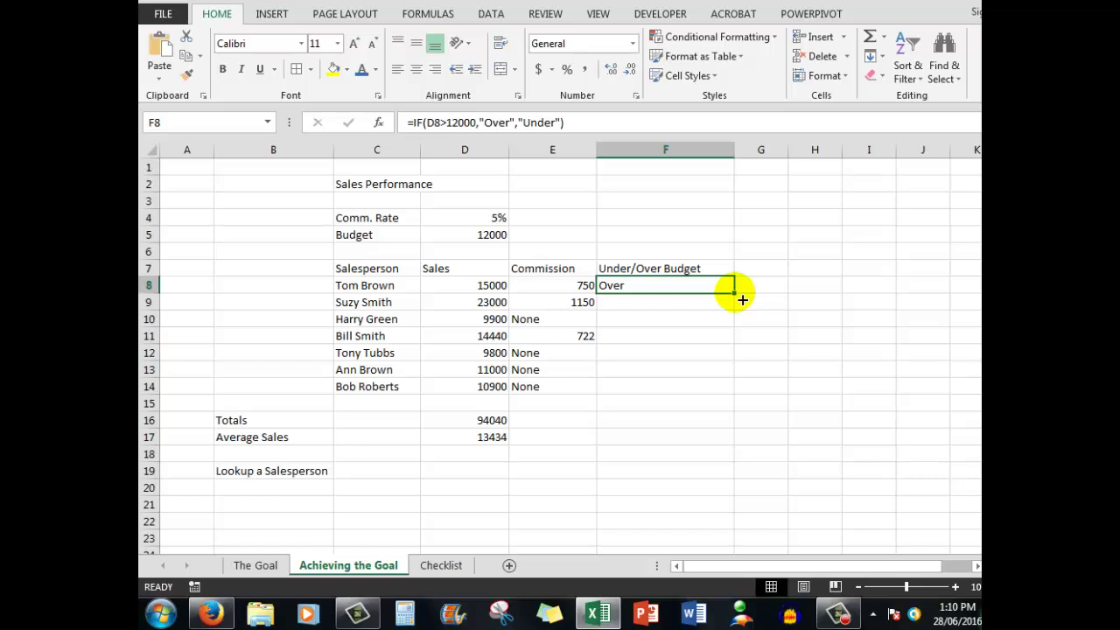
pyautogui.doubleClick(742, 301)
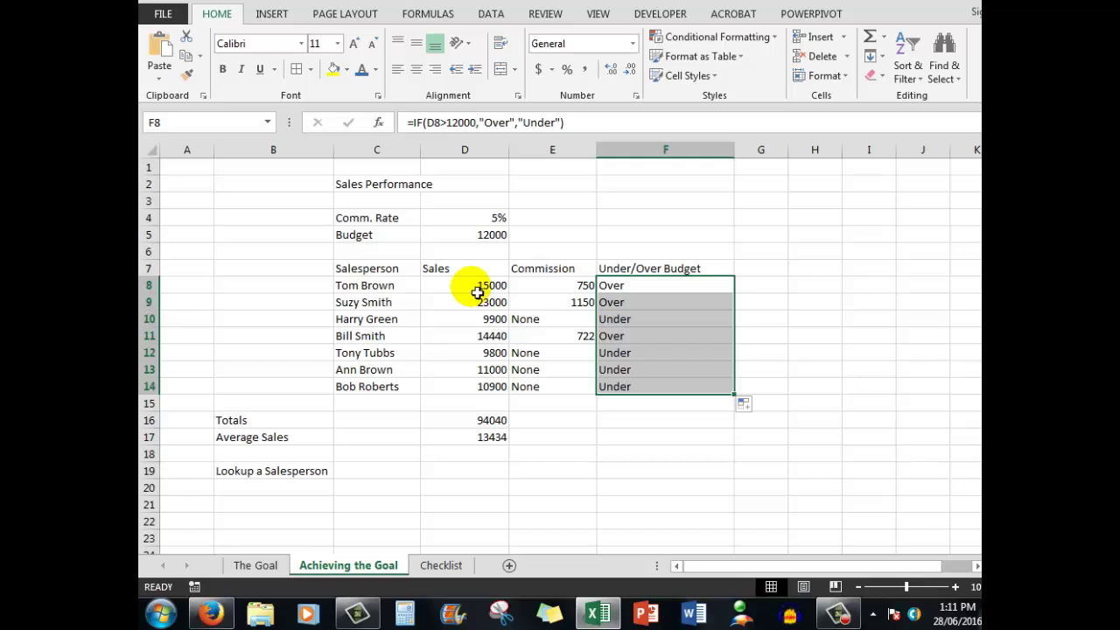
pyautogui.click(477, 290)
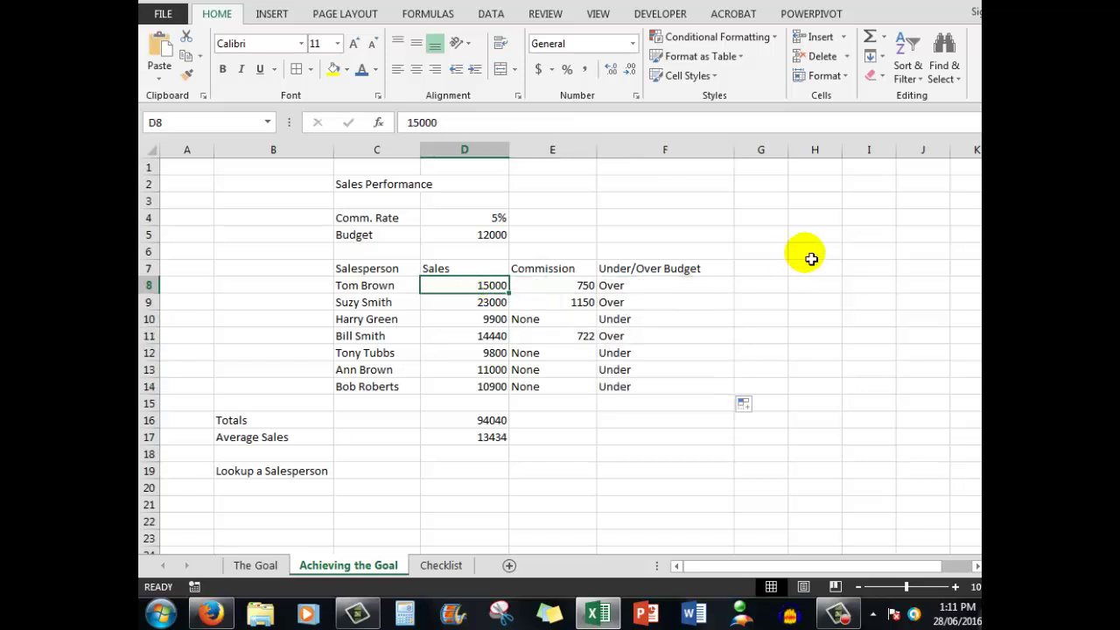
pyautogui.write('11')
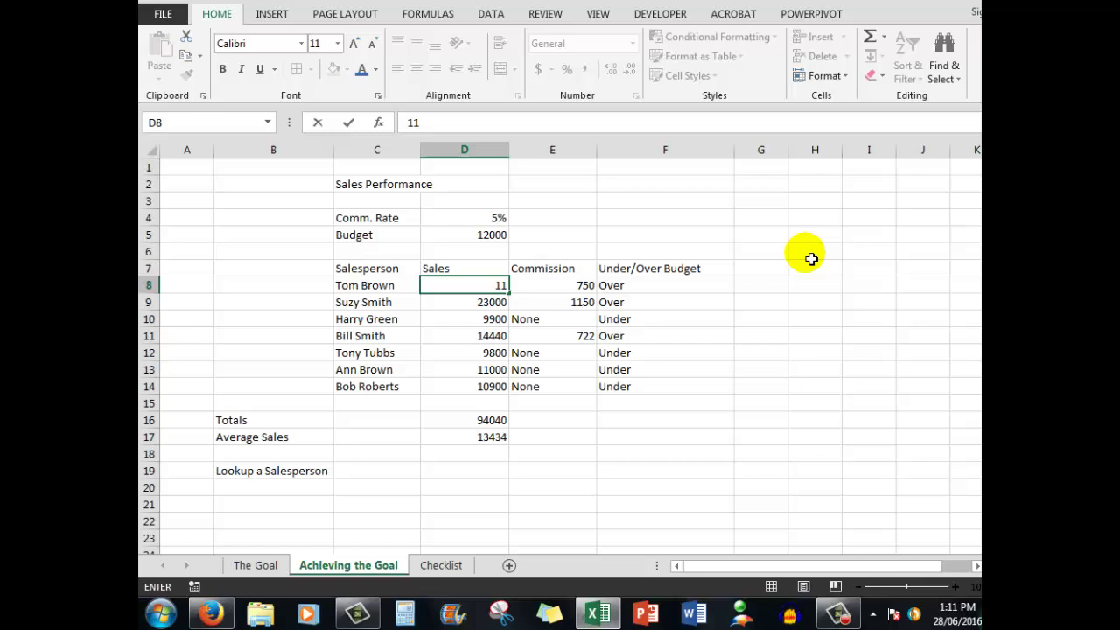
pyautogui.write('000')
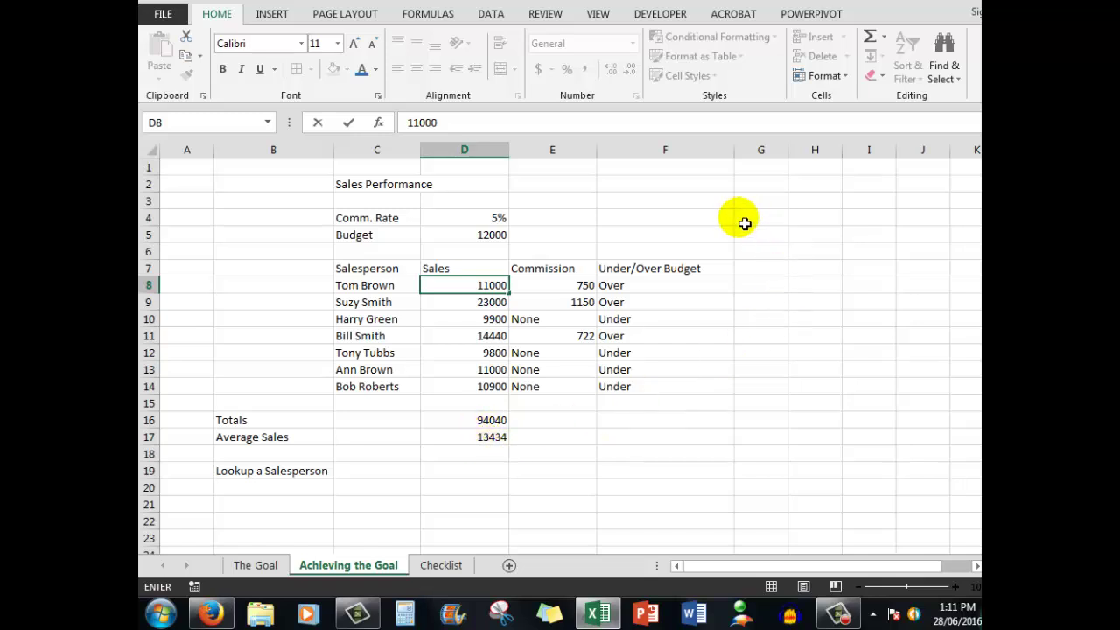
pyautogui.hotkey('ctrl', 'Return')
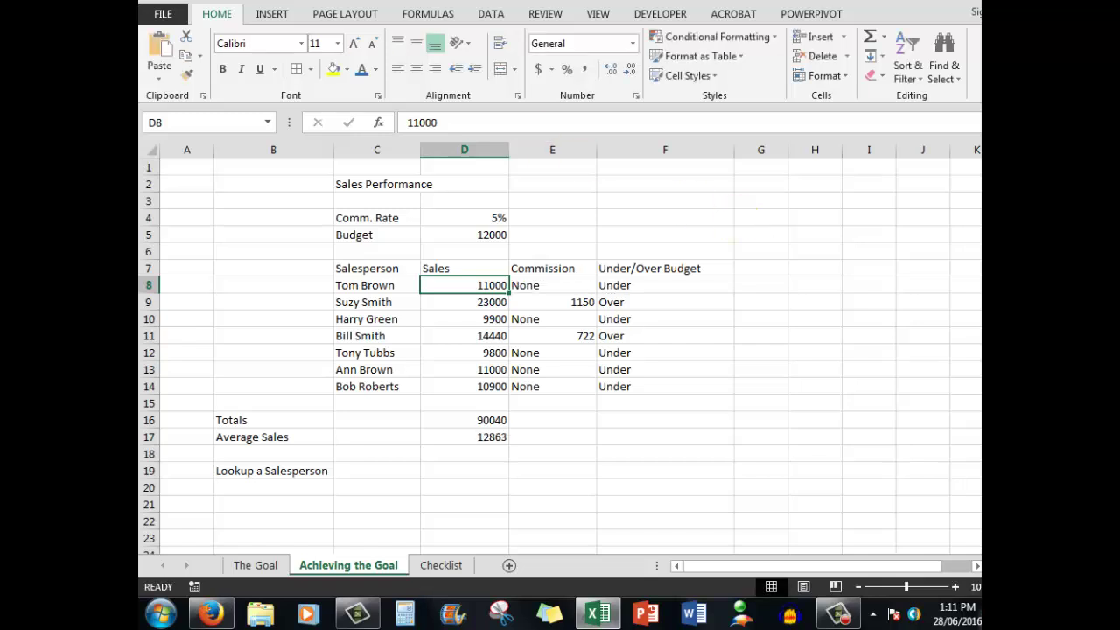
pyautogui.hotkey('ctrl', 'z')
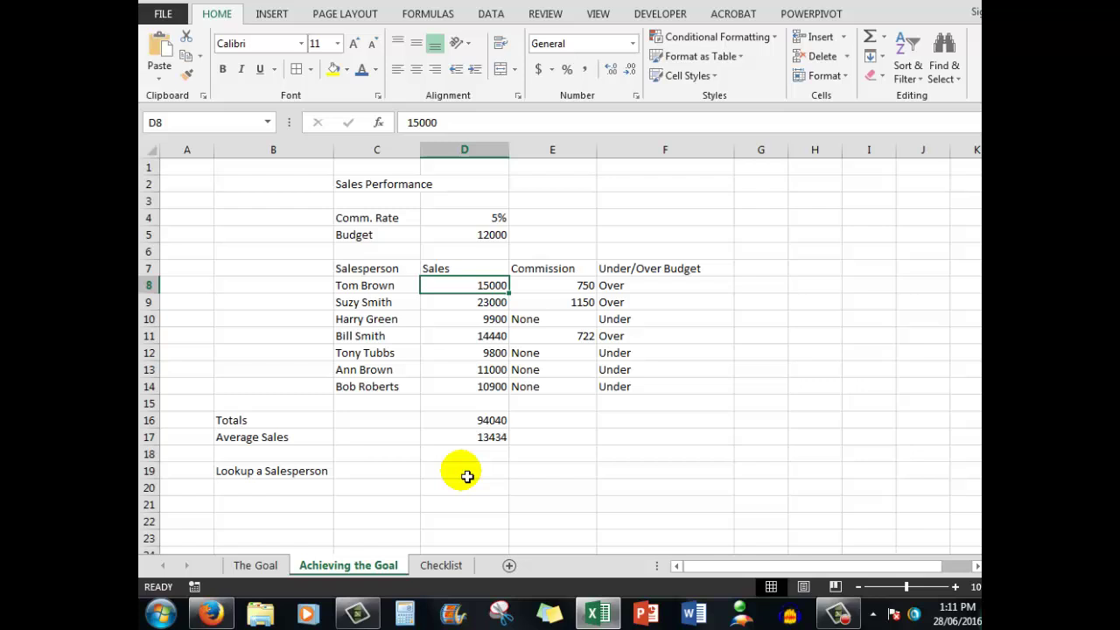
# Step: Tick the Sum and Average formulas and Using IF to see results checklist items
pyautogui.click(441, 567)
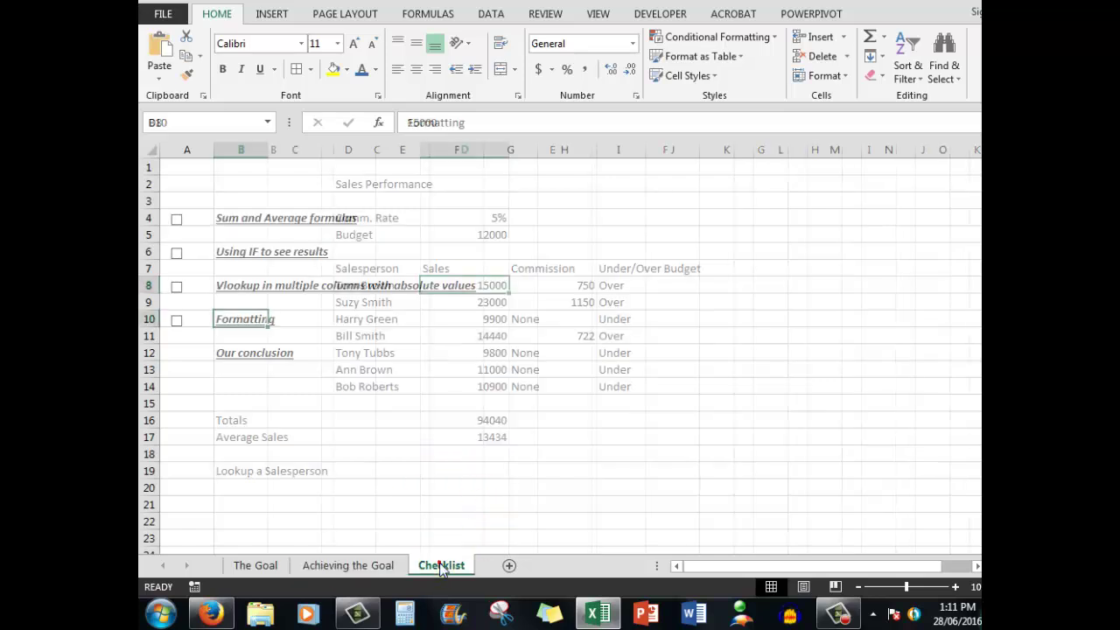
pyautogui.click(177, 218)
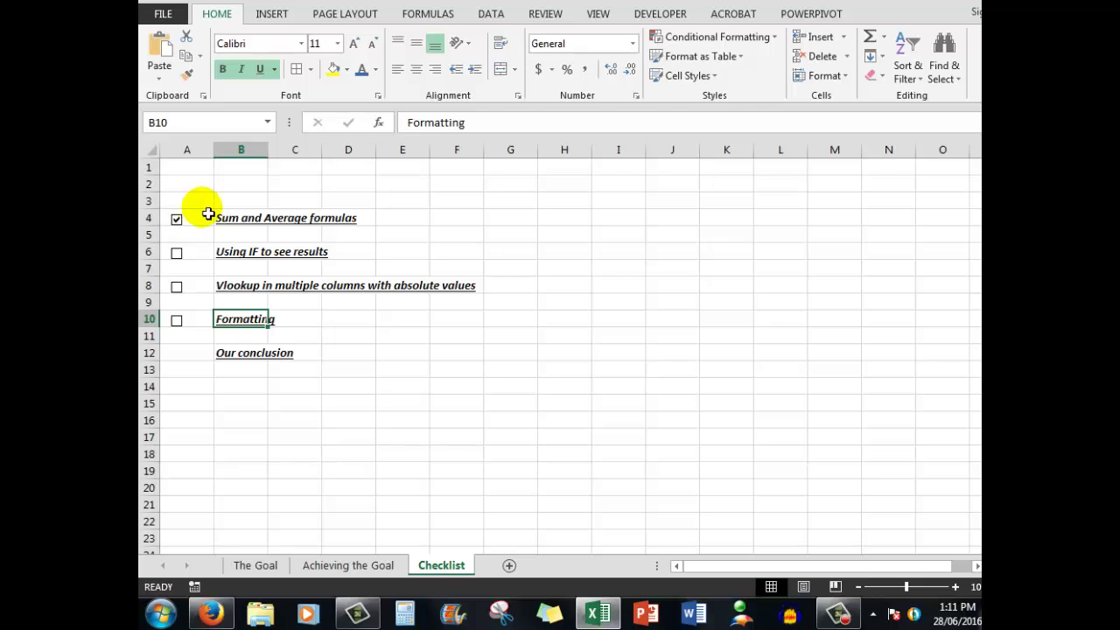
pyautogui.click(177, 253)
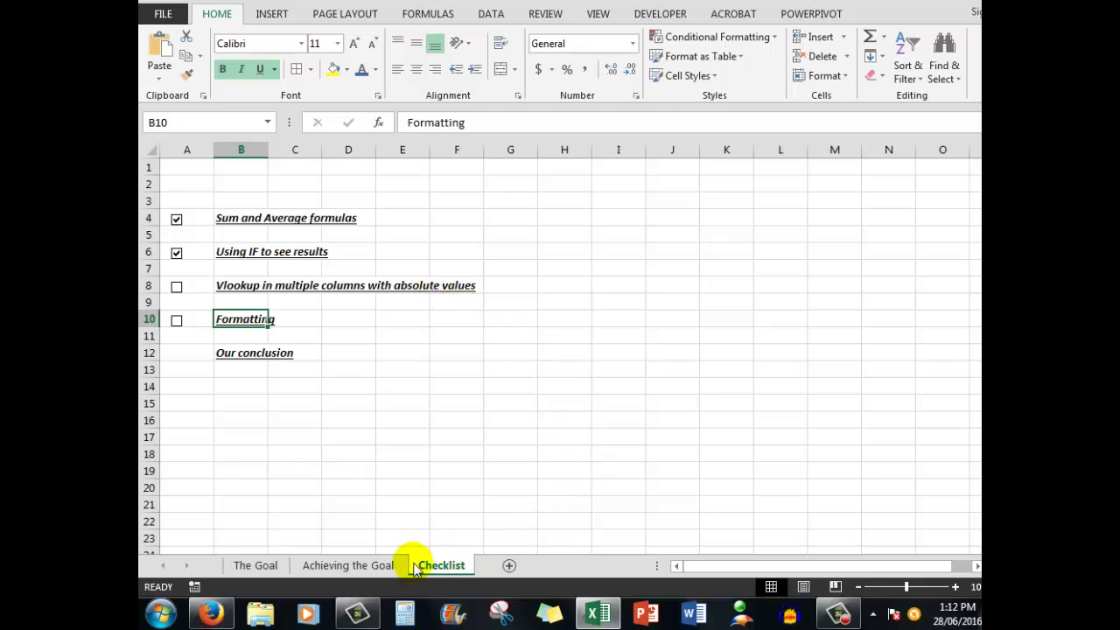
pyautogui.click(353, 567)
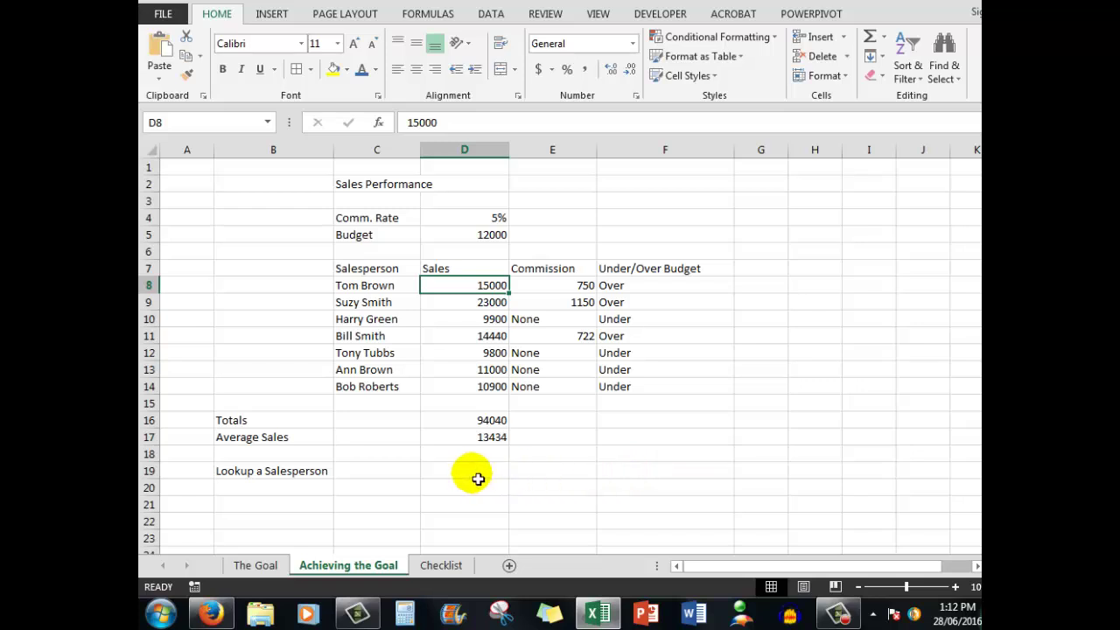
# Step: Type =VLOOKUP(C19,C8:F14,2,False) in D19 to return the named salesperson's sales
pyautogui.click(476, 474)
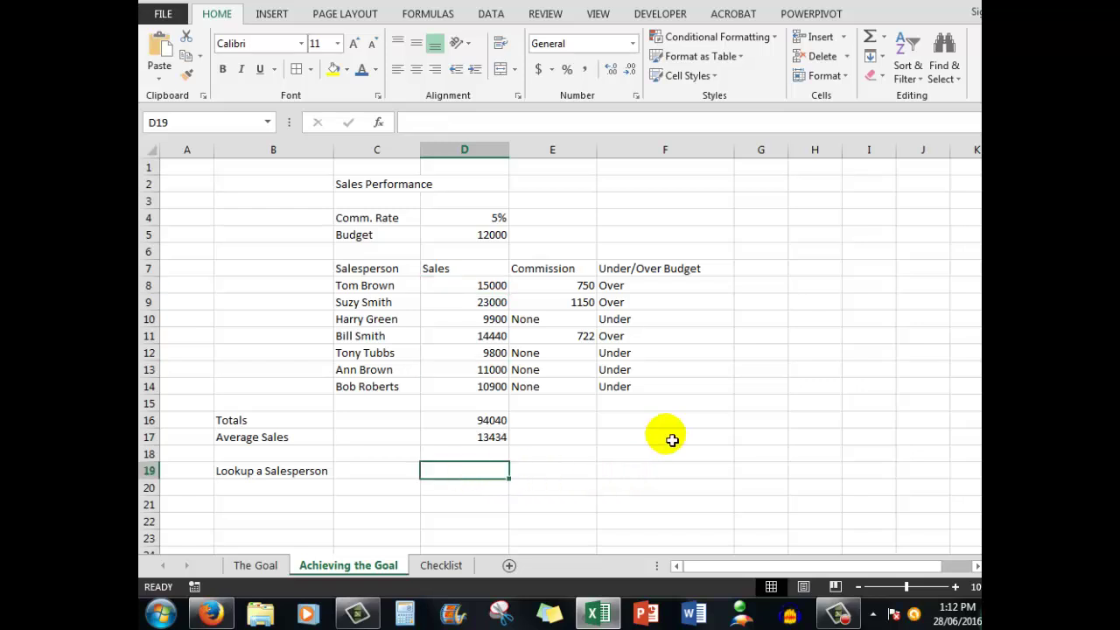
pyautogui.write('=vl')
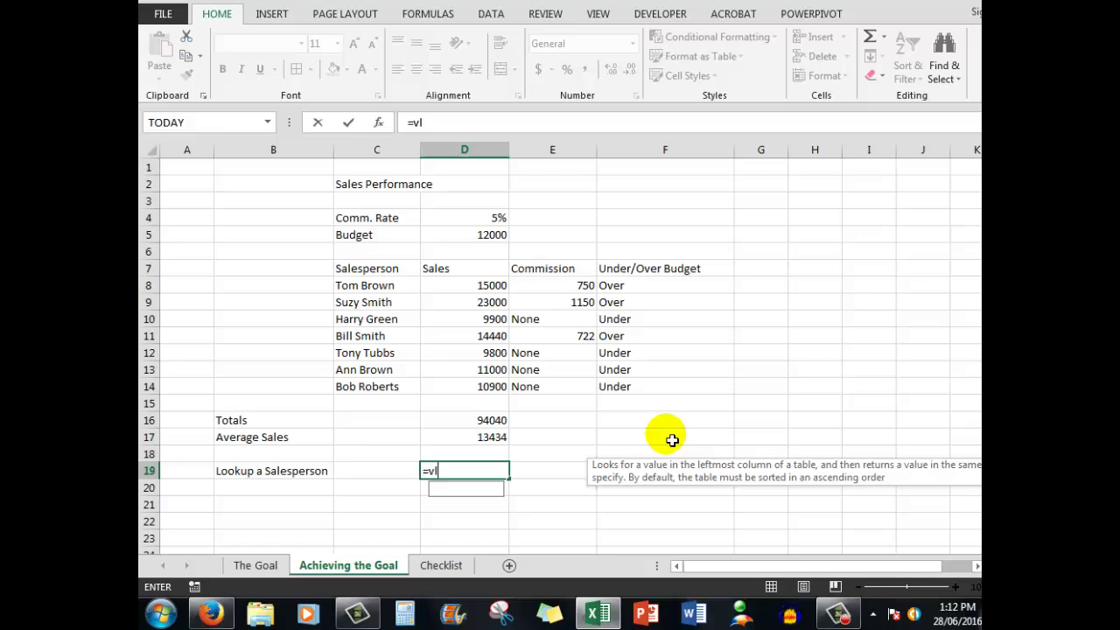
pyautogui.write('ookup')
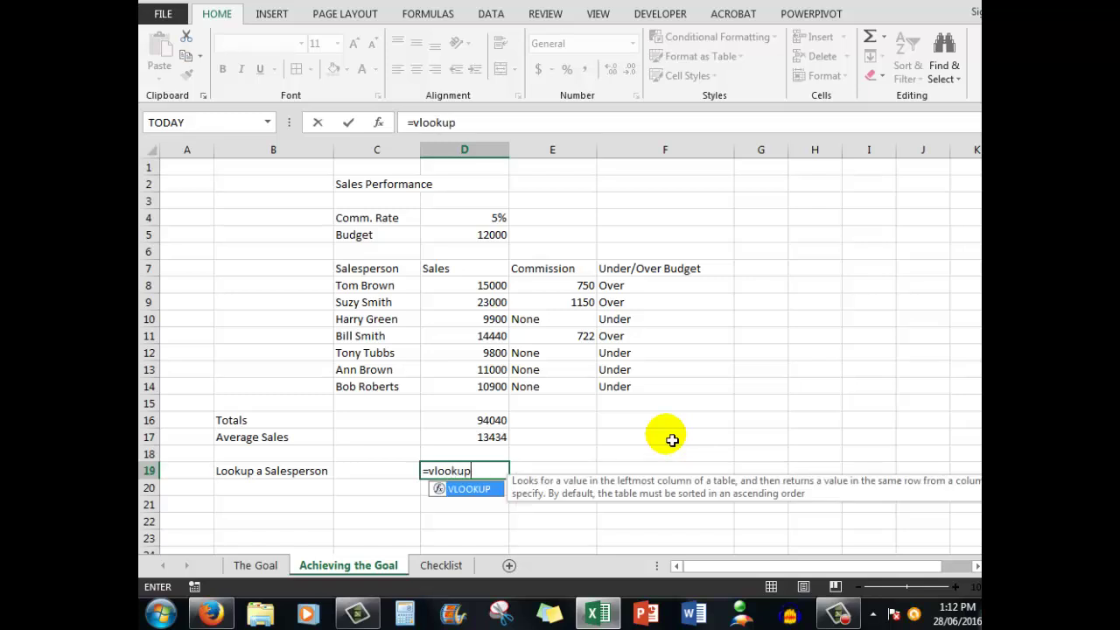
pyautogui.write('(')
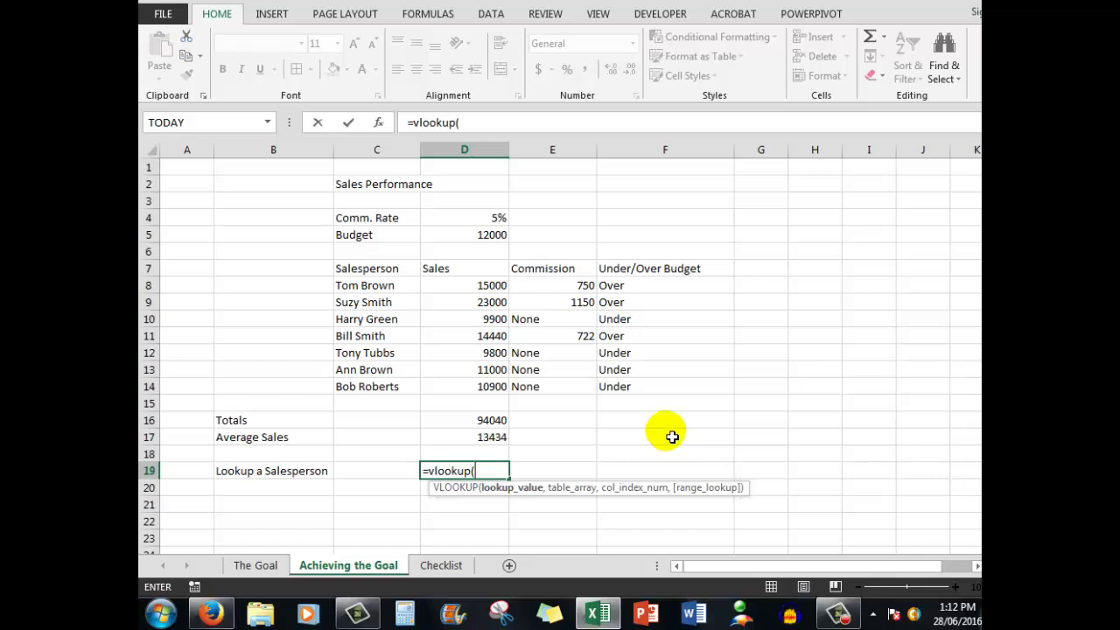
pyautogui.click(377, 475)
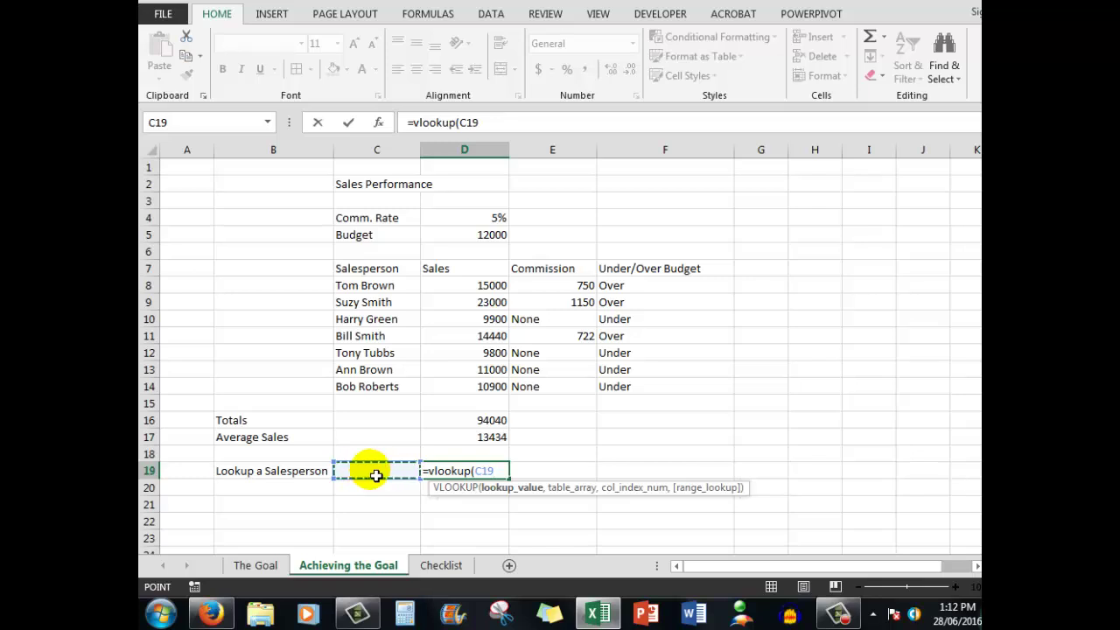
pyautogui.write(',')
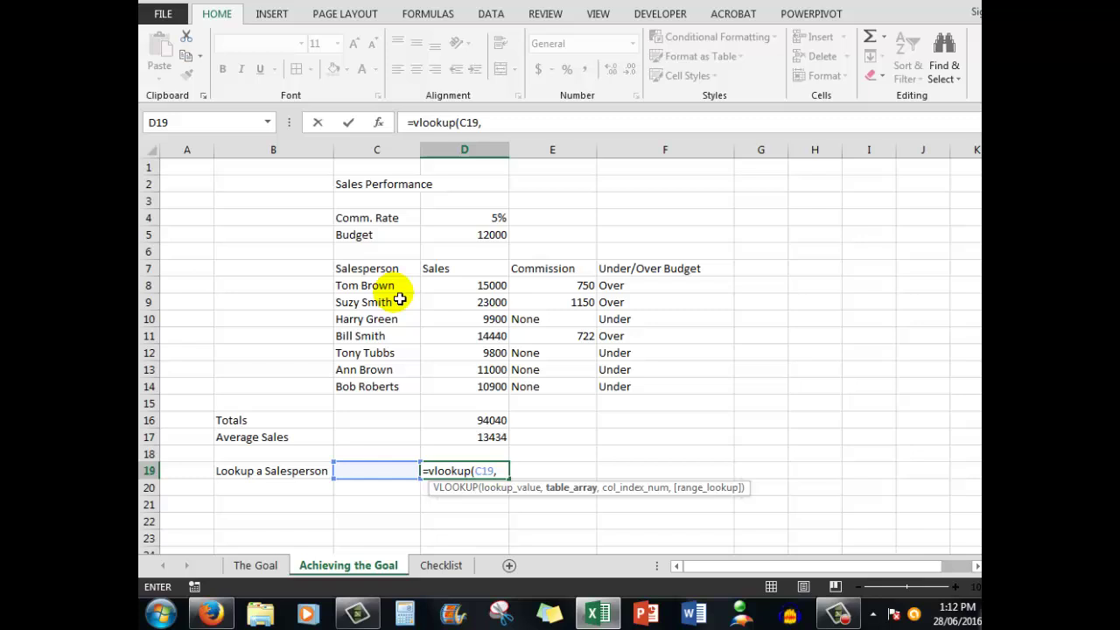
pyautogui.moveTo(365, 292); pyautogui.dragTo(648, 389)
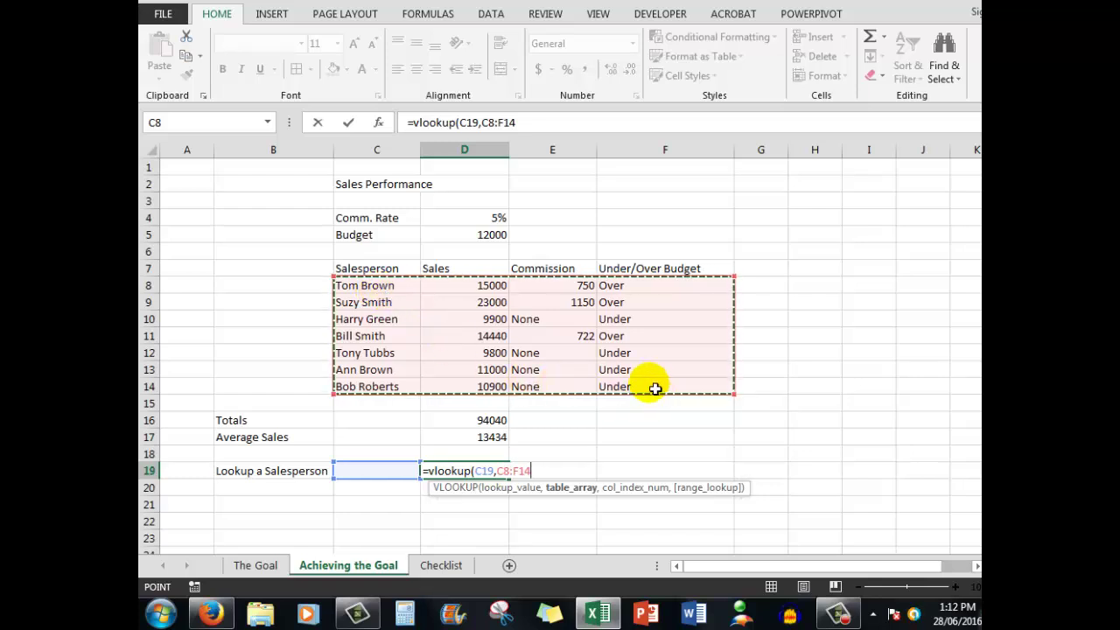
pyautogui.write(',')
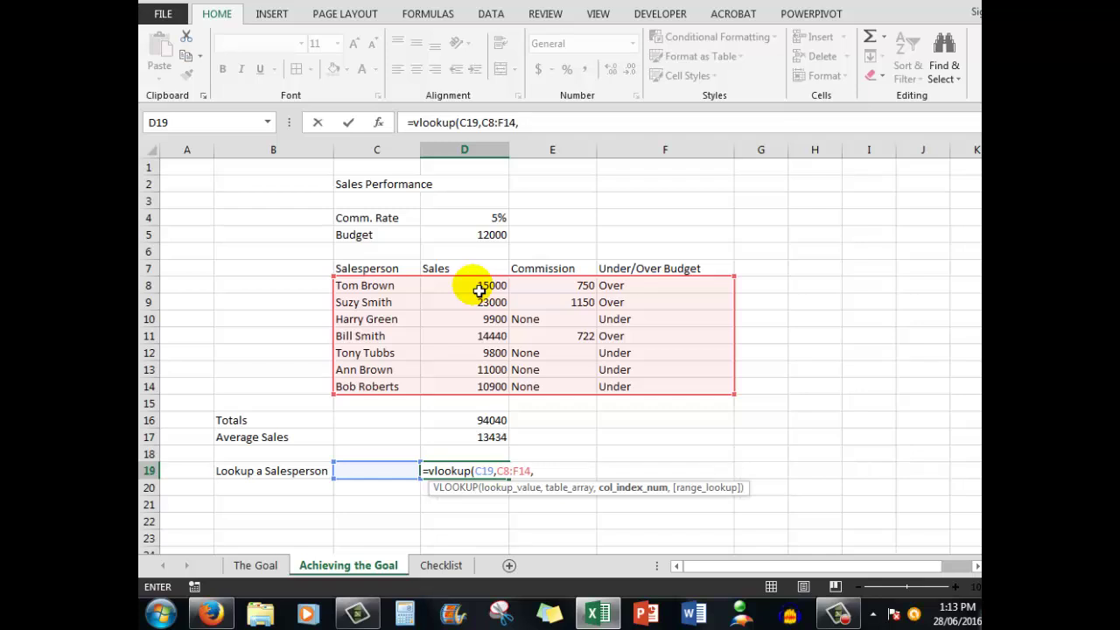
pyautogui.write('2,')
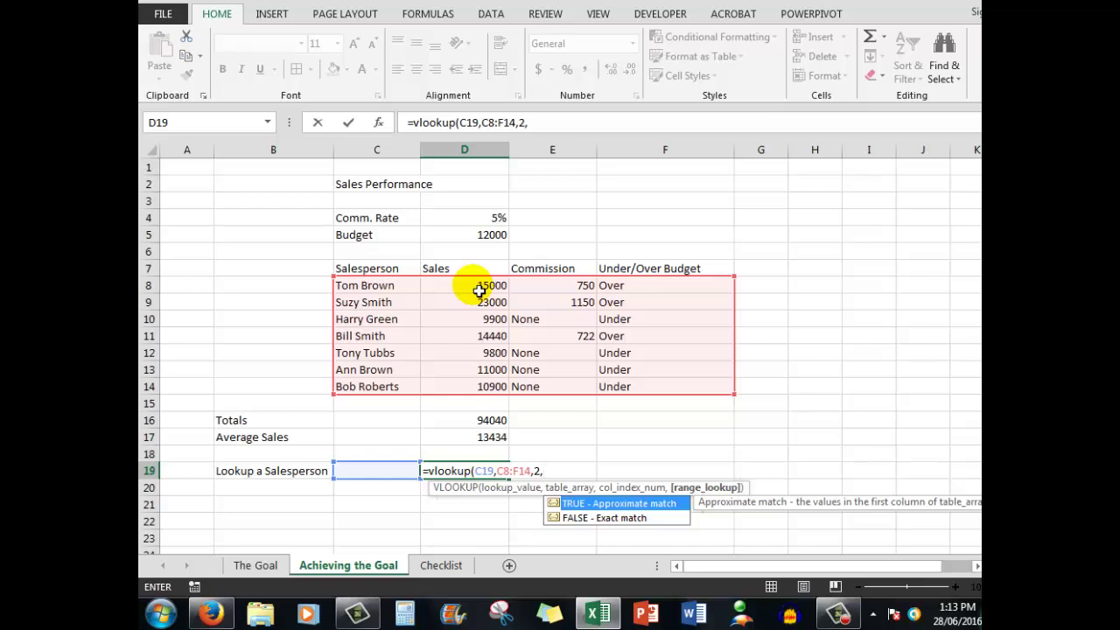
pyautogui.write('False)')
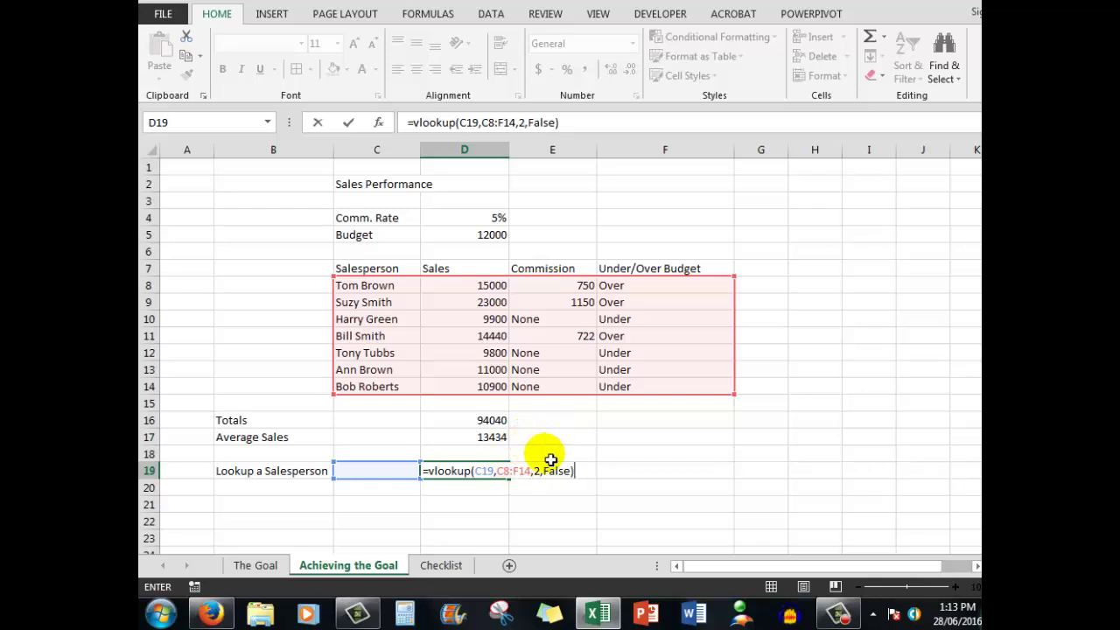
# Step: Make the VLOOKUP references absolute as $C$19 and $C$8:$F$14, then commit it
pyautogui.click(491, 473)
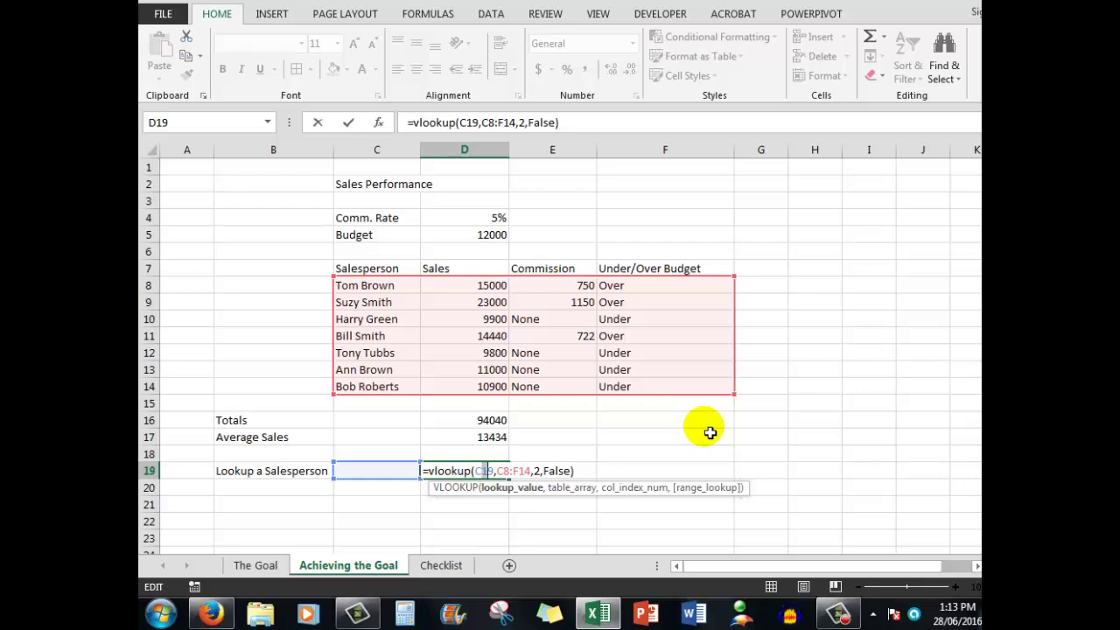
pyautogui.press('F4')
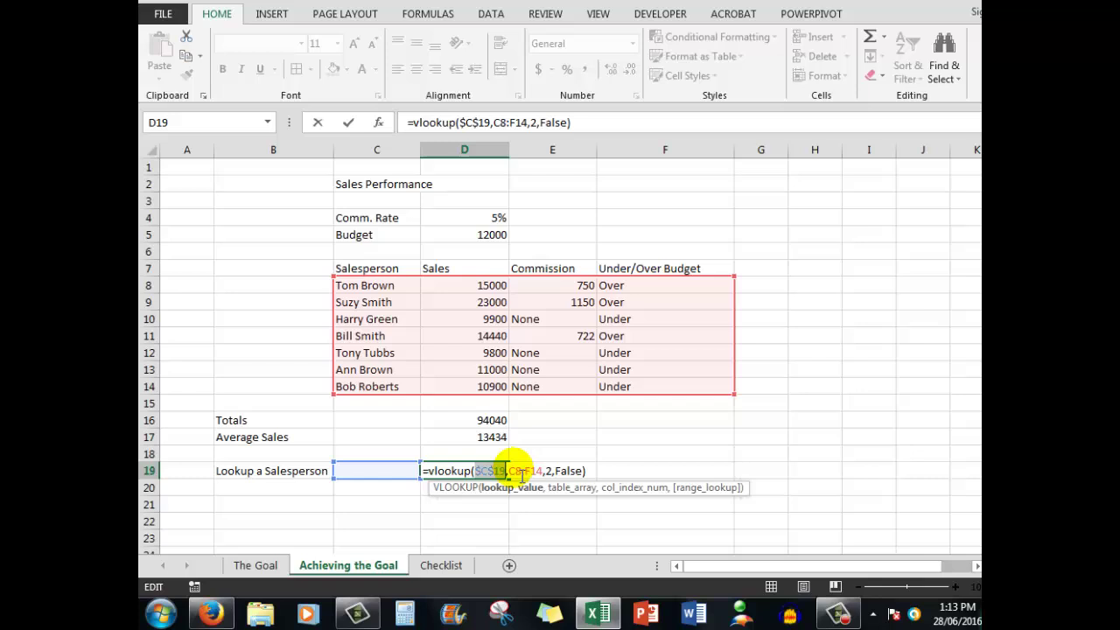
pyautogui.click(514, 473)
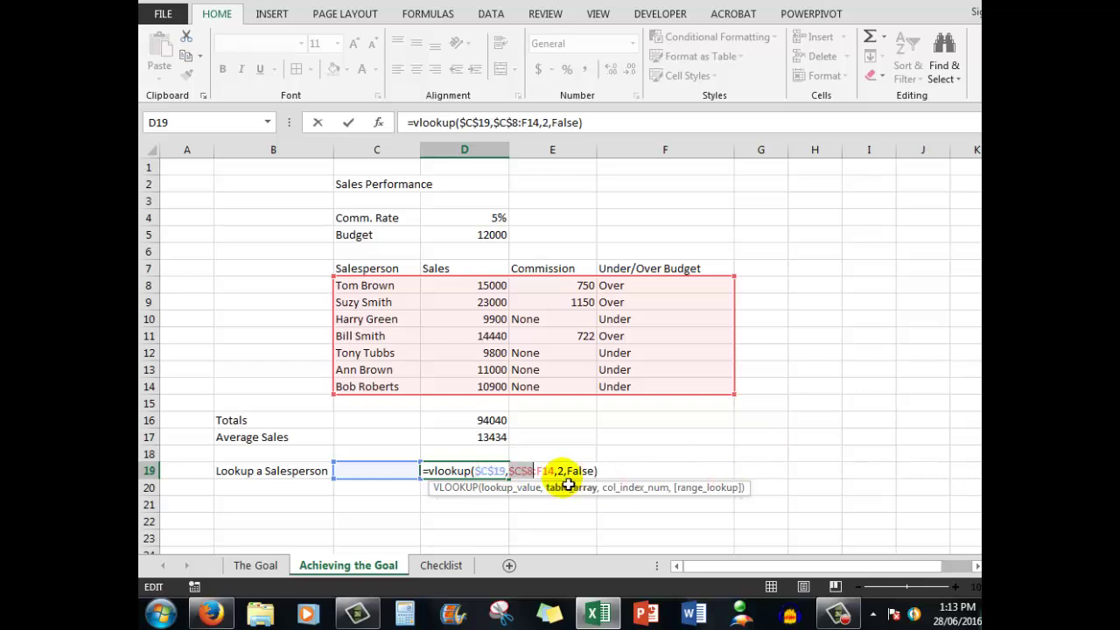
pyautogui.click(541, 471)
pyautogui.press('F4')
pyautogui.press('F4')
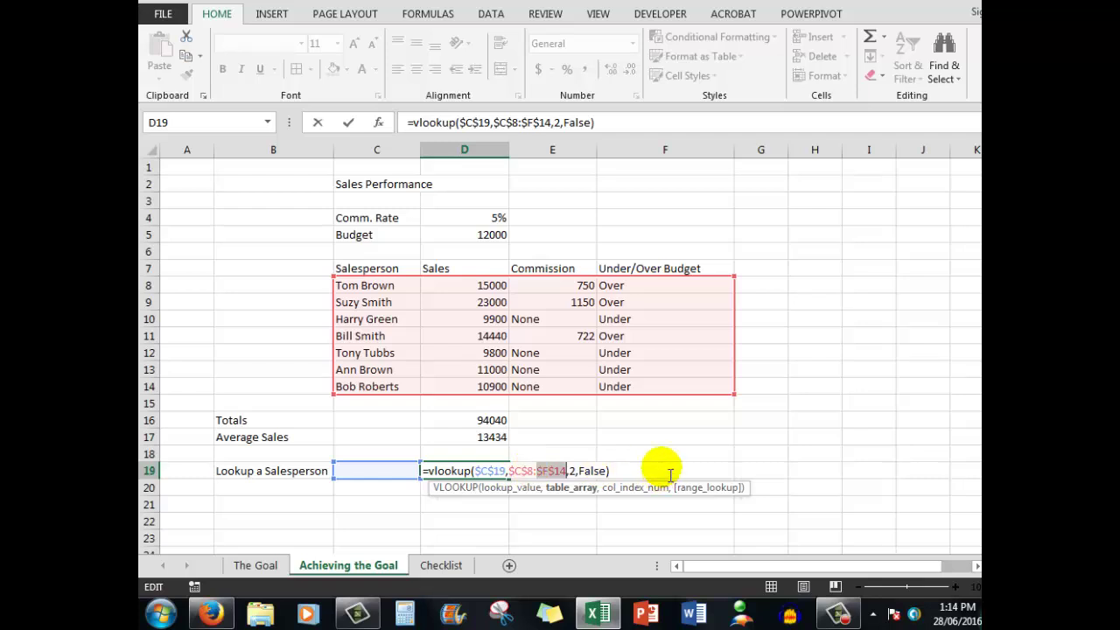
pyautogui.hotkey('ctrl', 'Return')
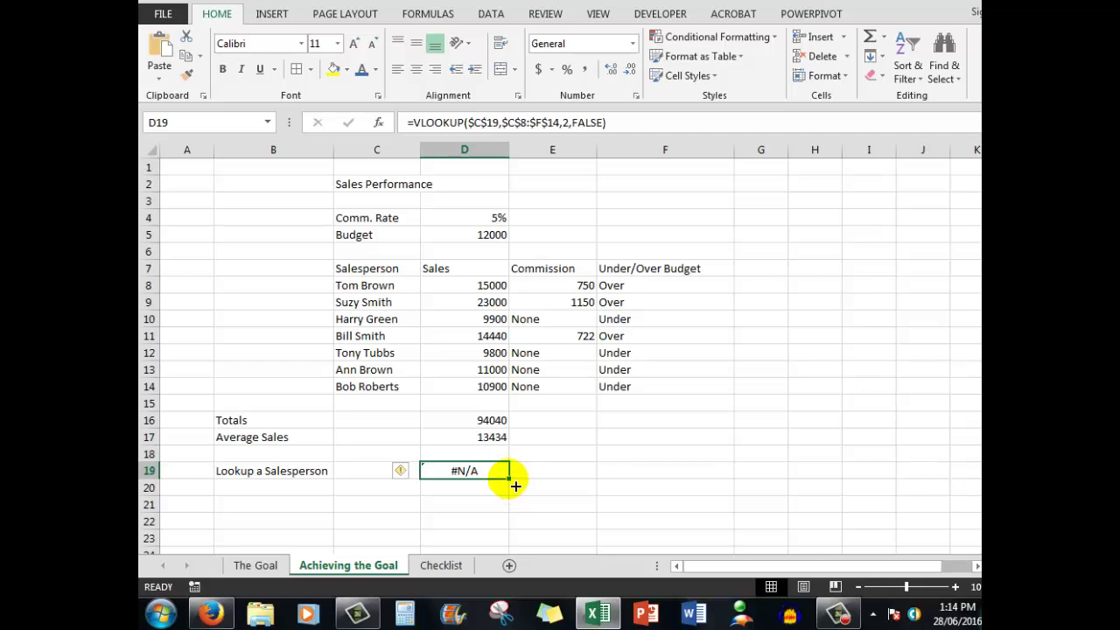
# Step: Copy the D19 lookup across to F19 and enter a salesperson's name in C19, showing 9900
pyautogui.moveTo(512, 485); pyautogui.dragTo(679, 478)
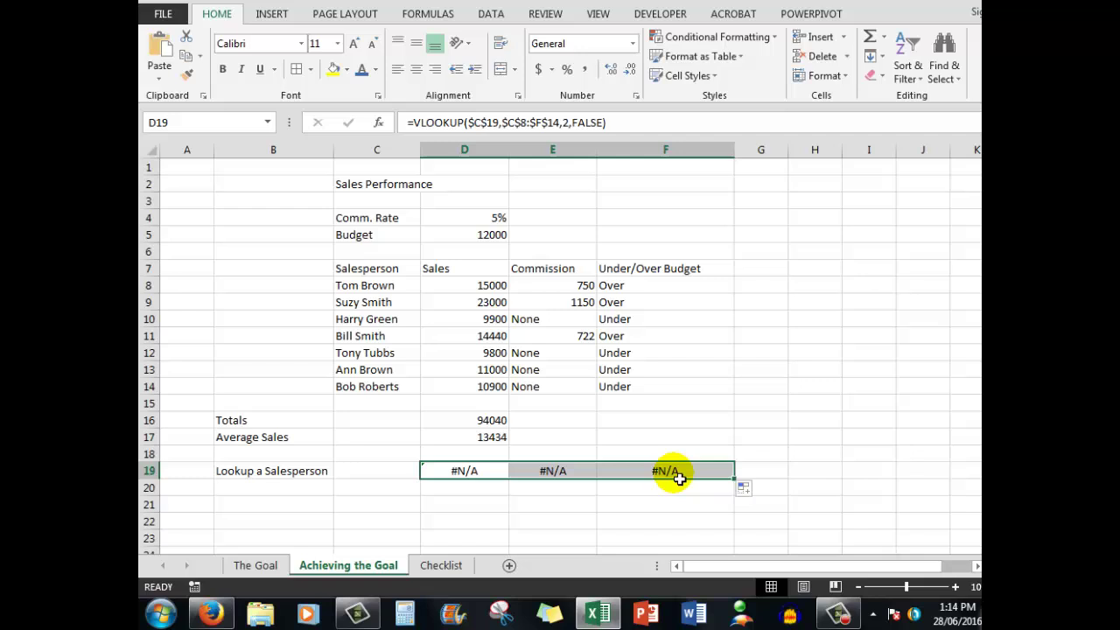
pyautogui.click(373, 478)
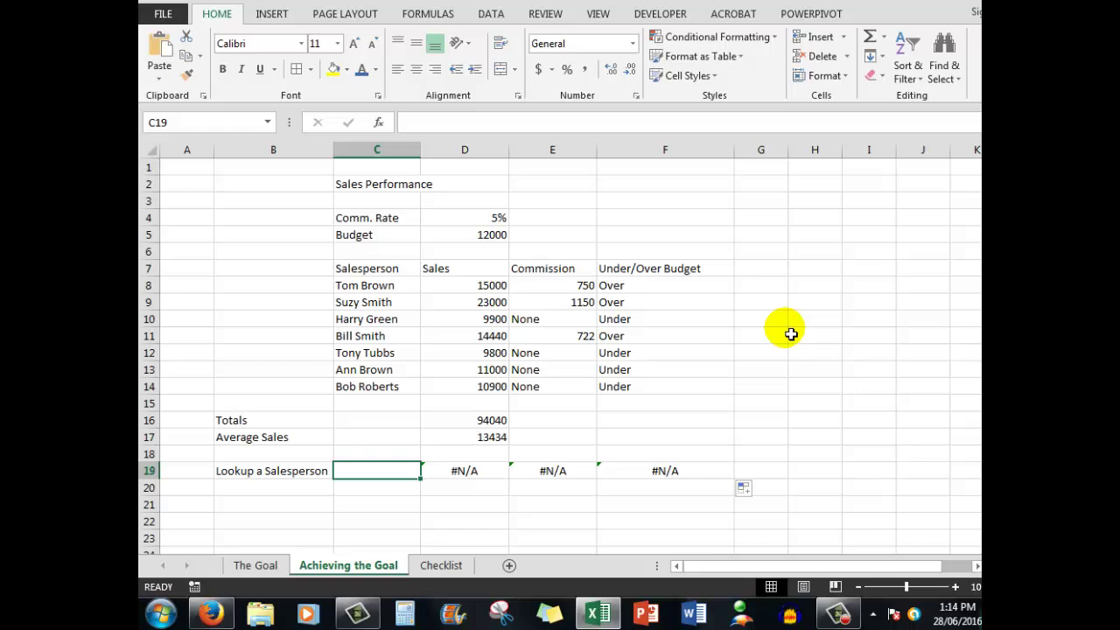
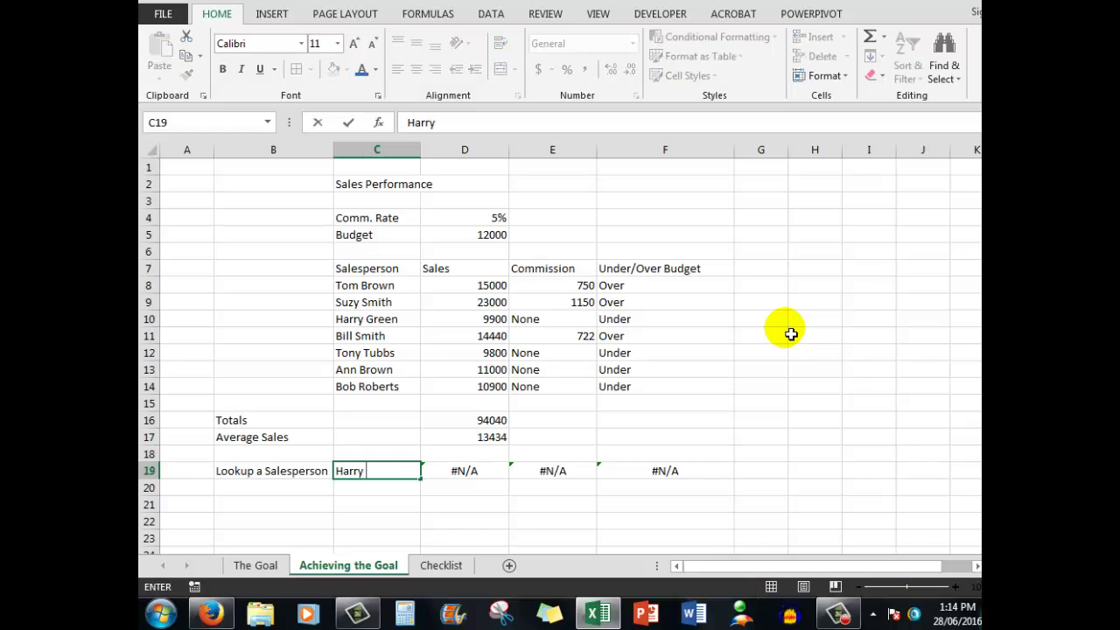
pyautogui.hotkey('ctrl', 'Return')
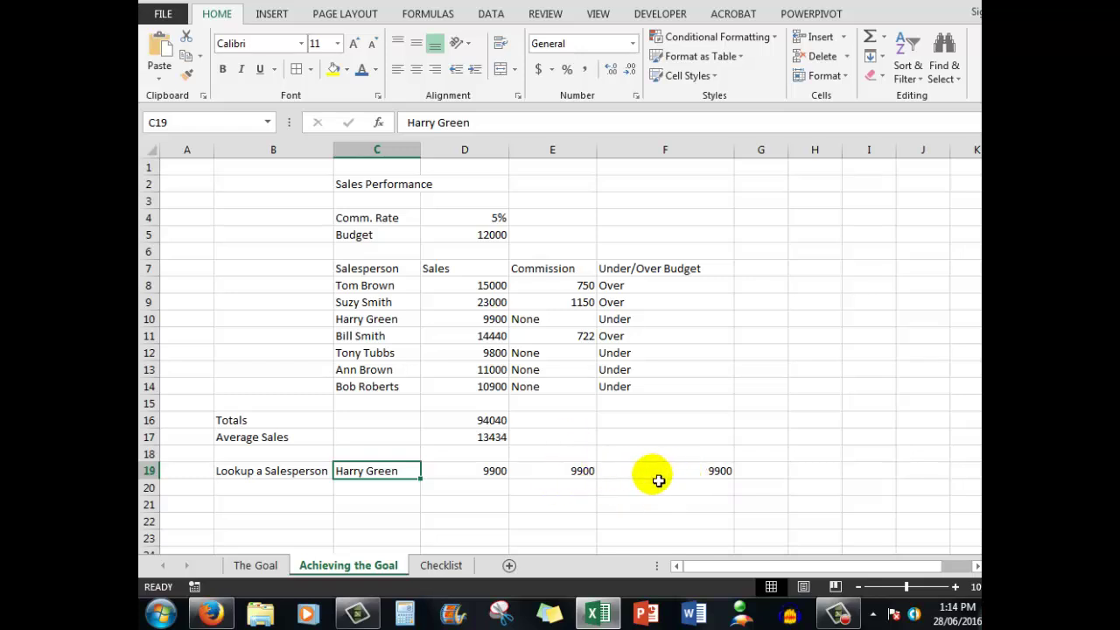
pyautogui.click(476, 478)
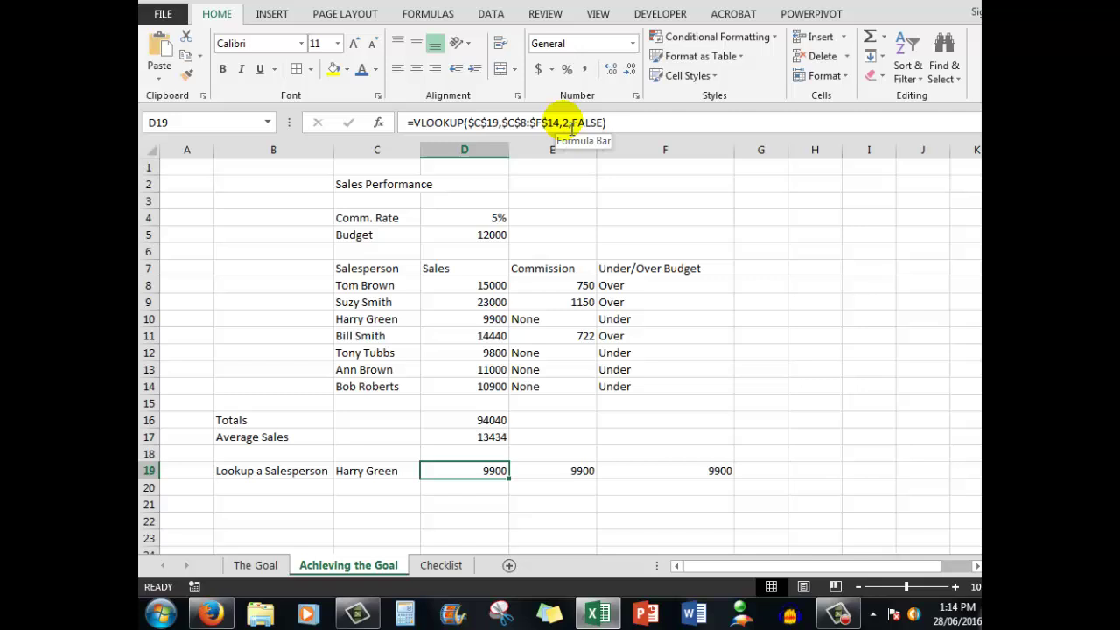
pyautogui.click(554, 480)
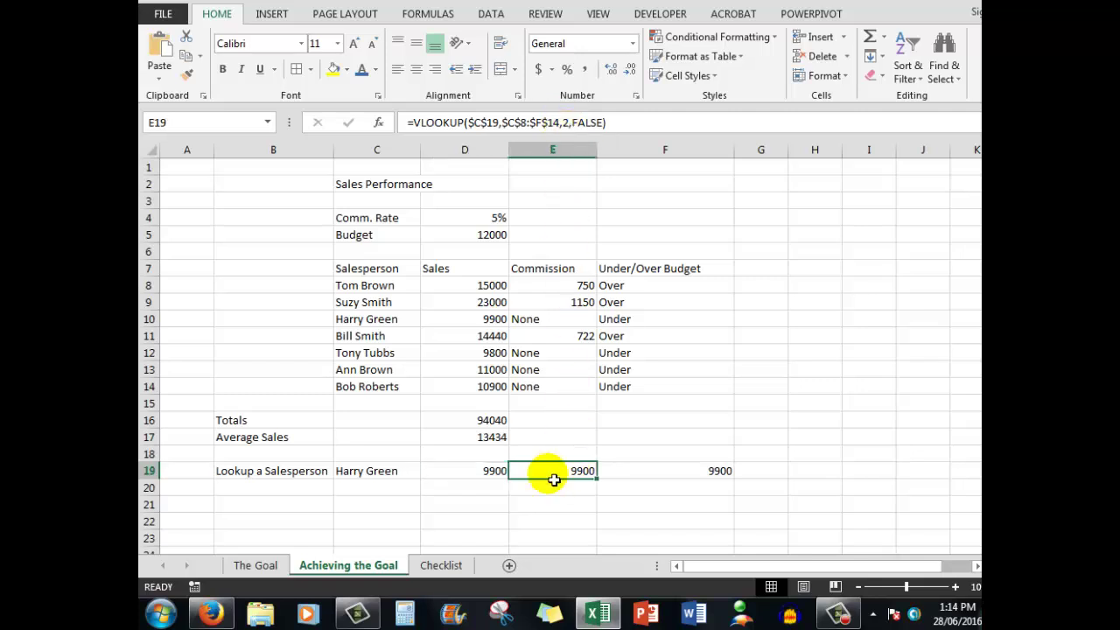
# Step: Change E19's lookup column index to 3 so it returns the commission, None
pyautogui.click(569, 124)
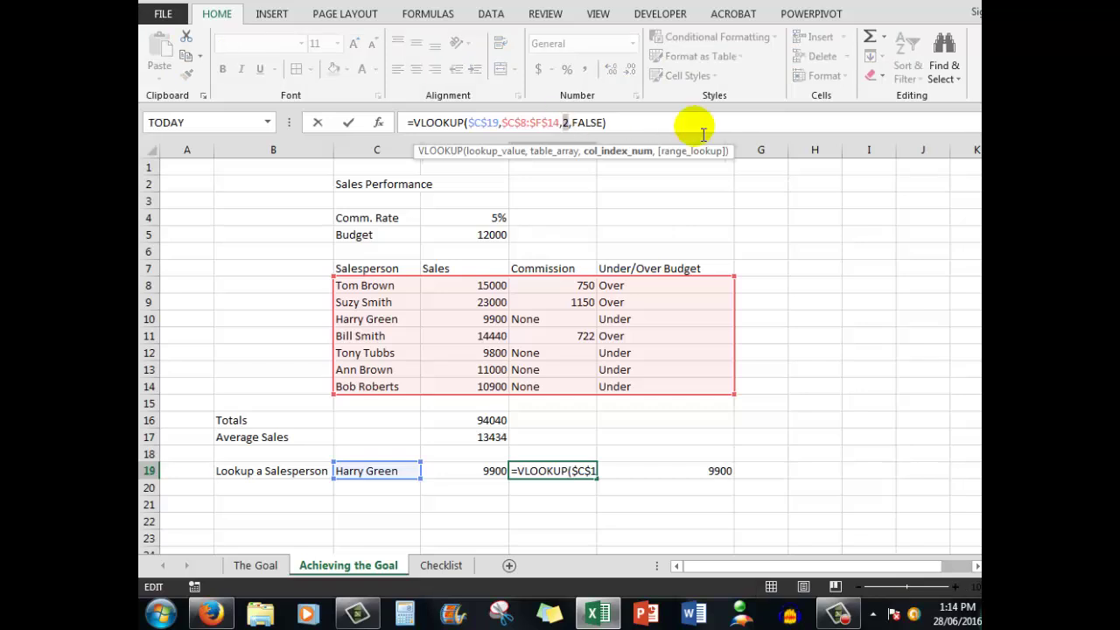
pyautogui.press('BackSpace')
pyautogui.write('3')
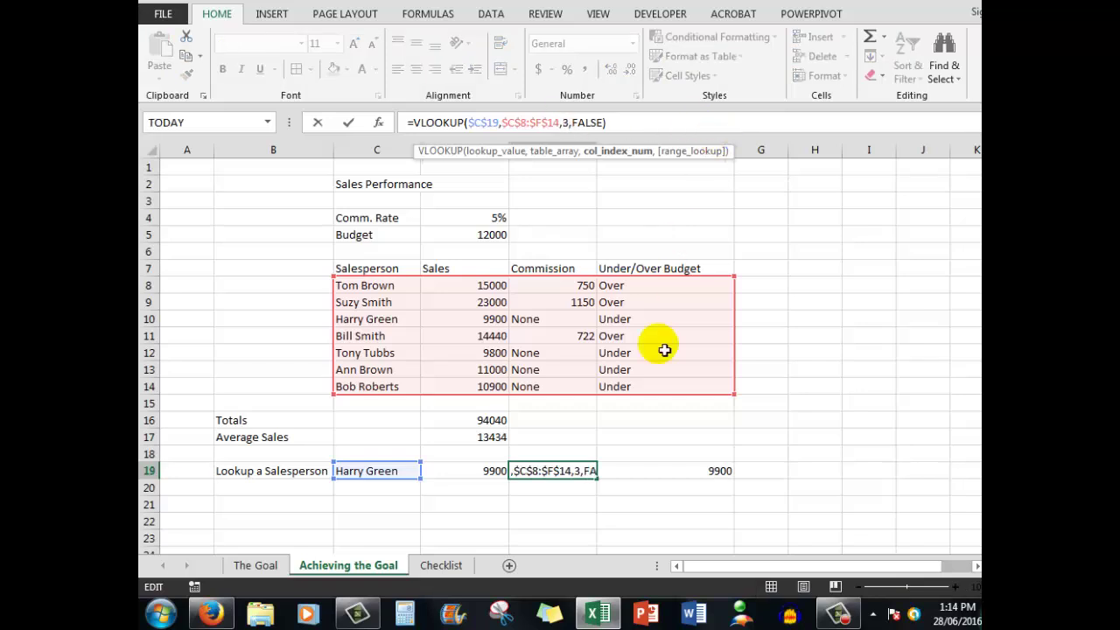
pyautogui.click(664, 471)
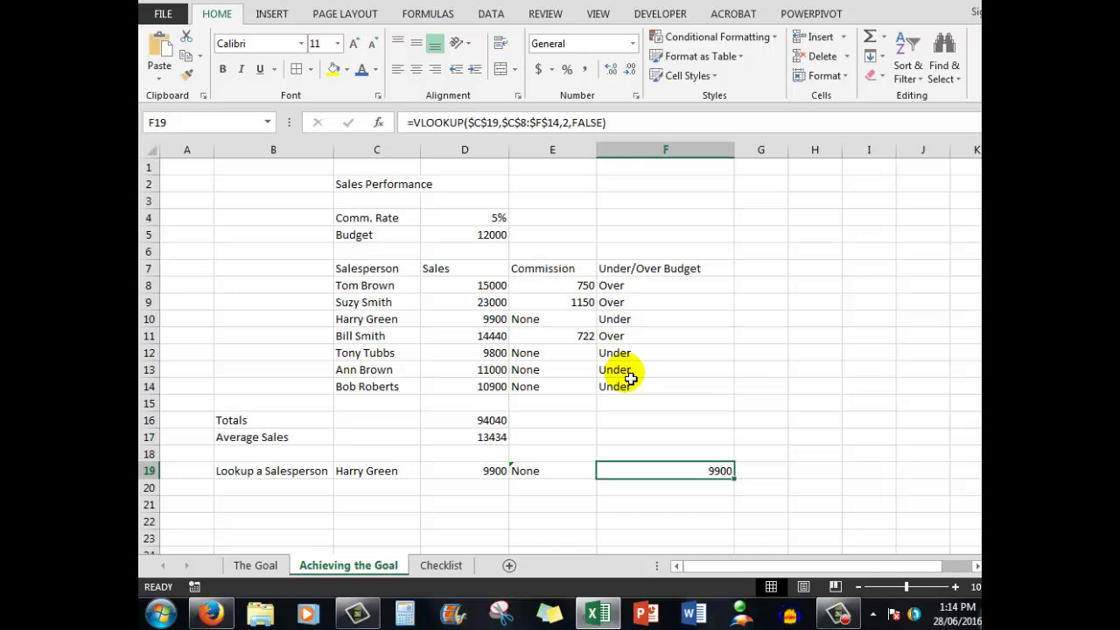
# Step: Change F19's lookup column index to 4 so it returns the budget status, Under
pyautogui.click(570, 123)
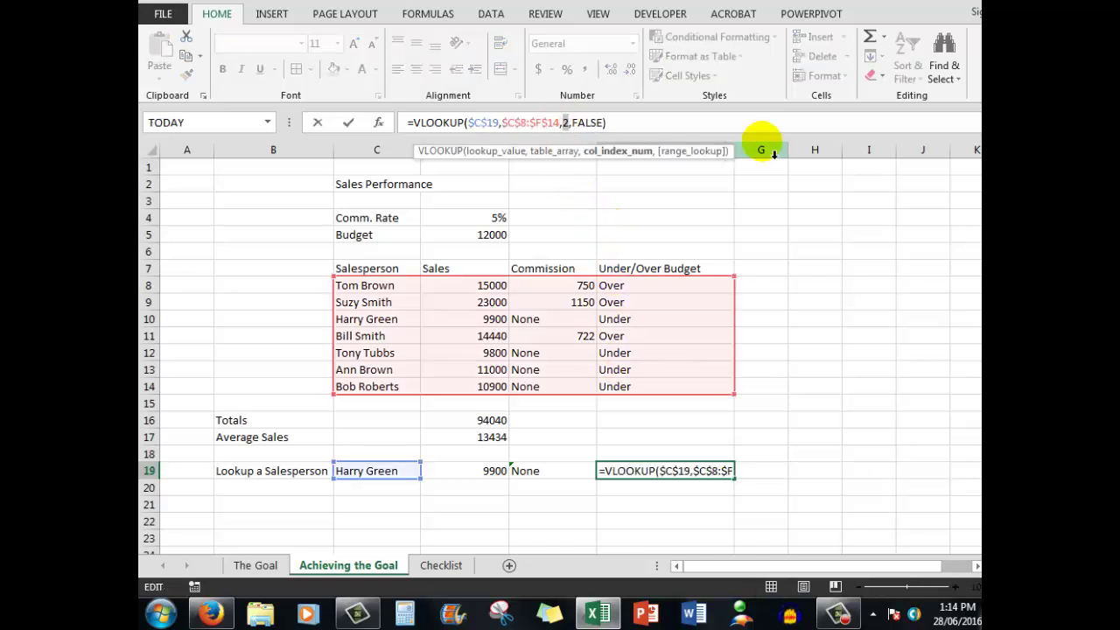
pyautogui.press('BackSpace')
pyautogui.write('4')
pyautogui.press('Return')
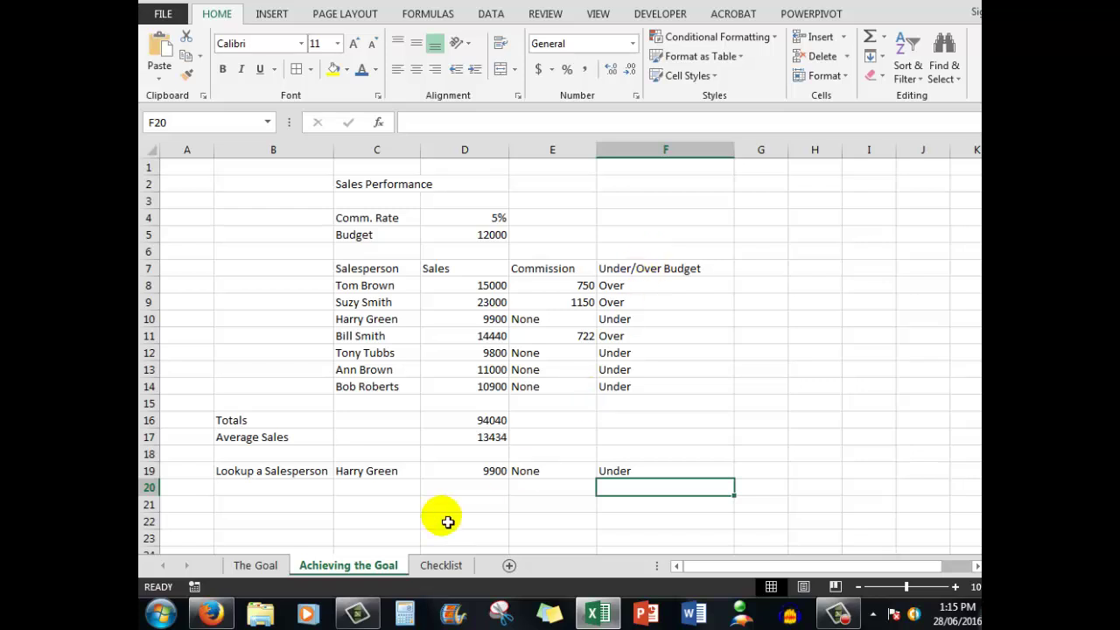
# Step: Tick the Vlookup item on the Checklist sheet, then return to Achieving the Goal's zoom settings
pyautogui.click(439, 566)
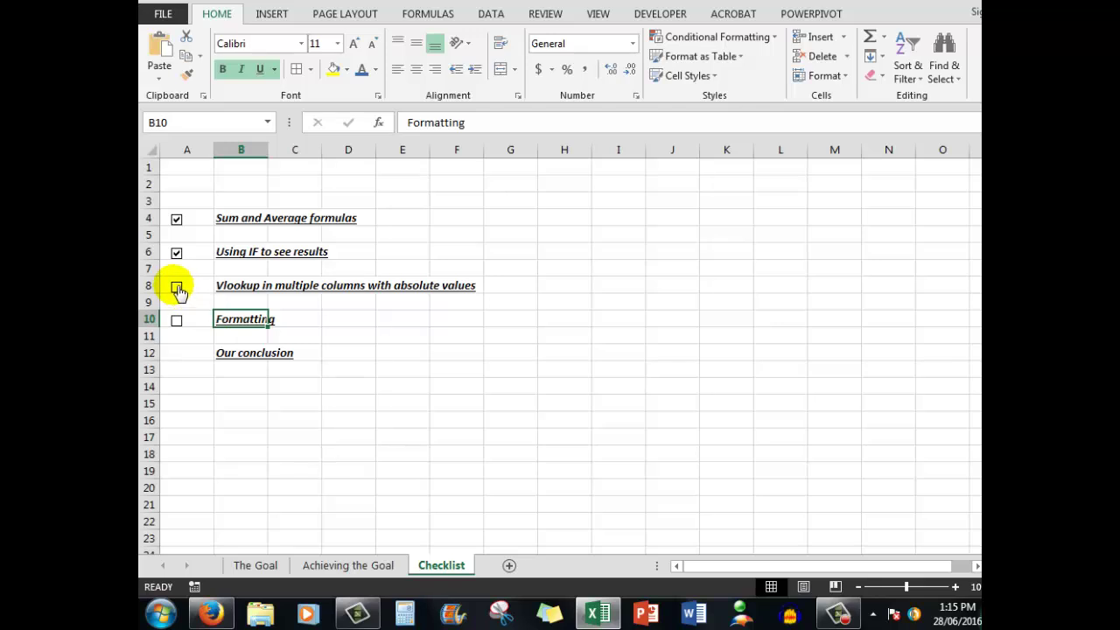
pyautogui.click(177, 289)
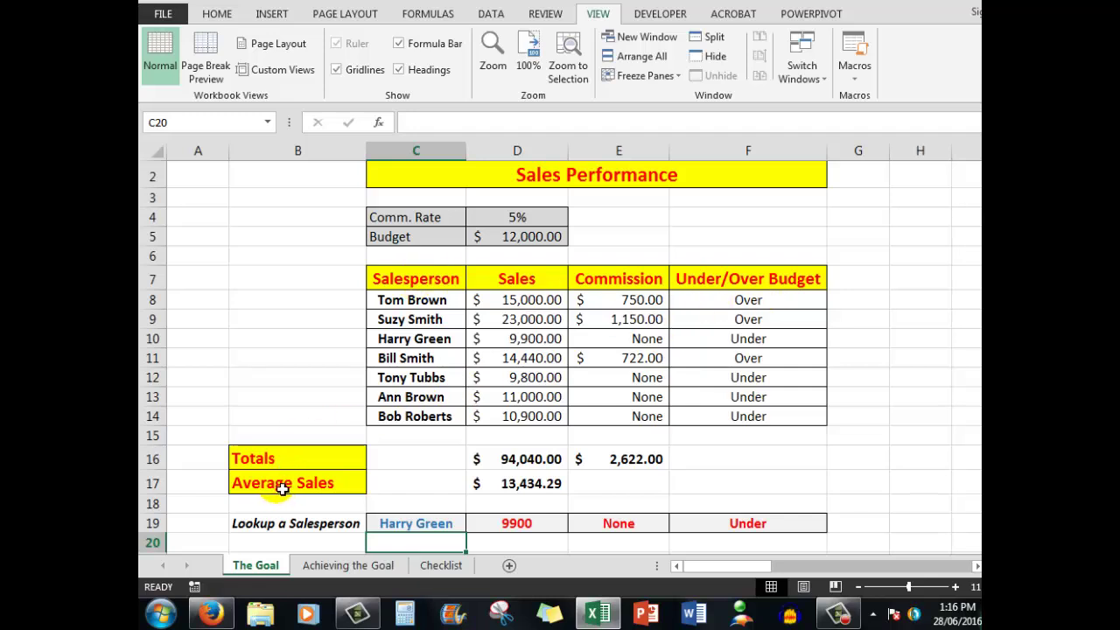
pyautogui.click(353, 568)
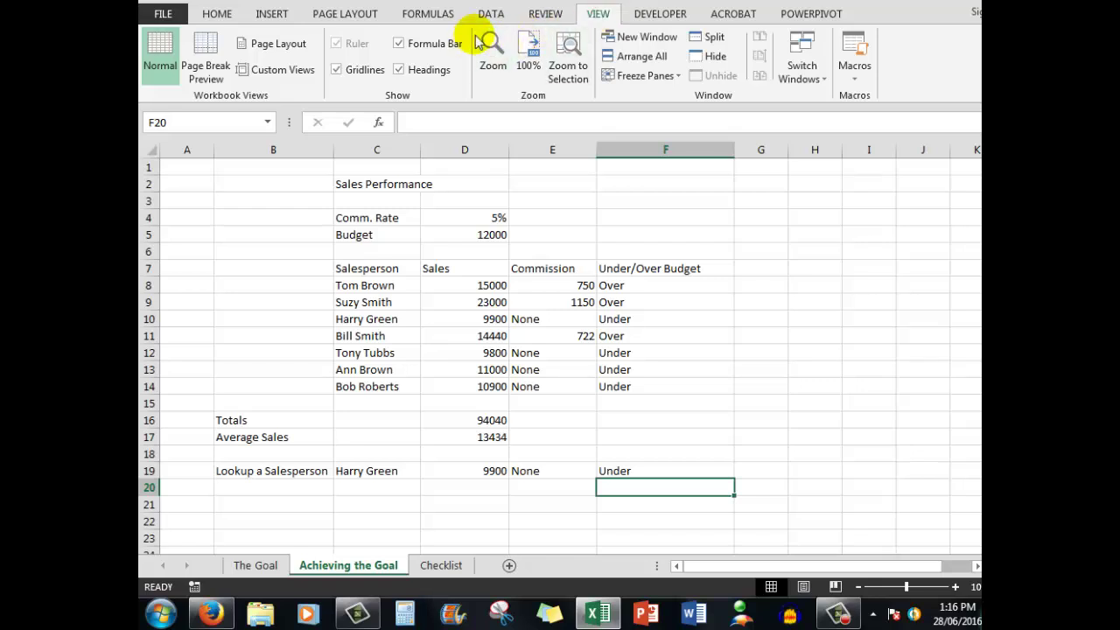
pyautogui.click(492, 48)
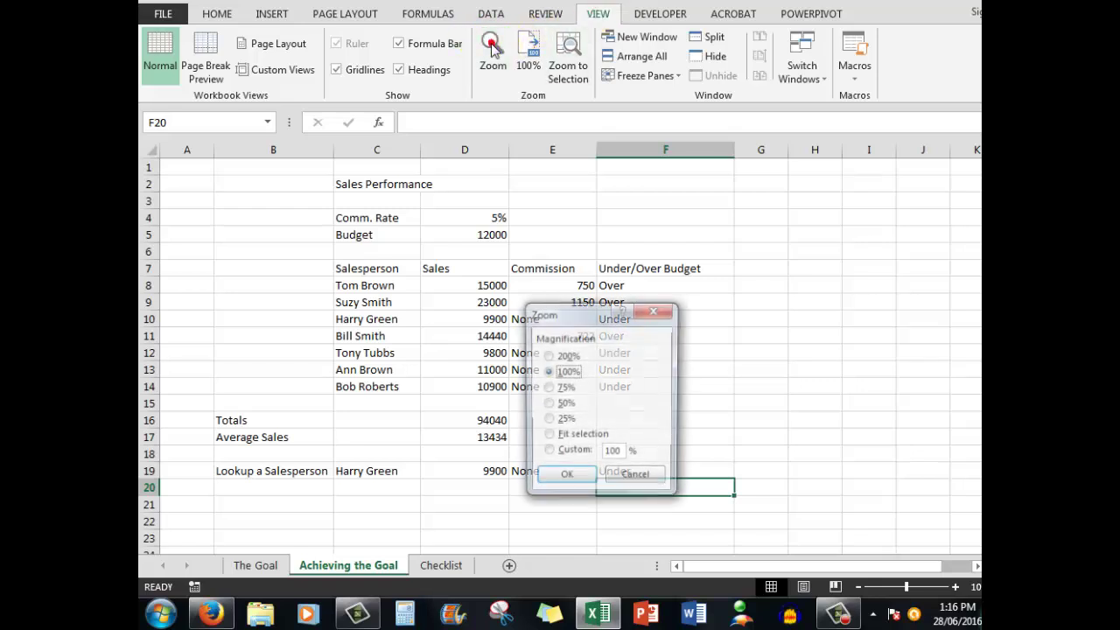
# Step: Set a custom zoom of 115% and select the title cells C2:F2
pyautogui.doubleClick(613, 453)
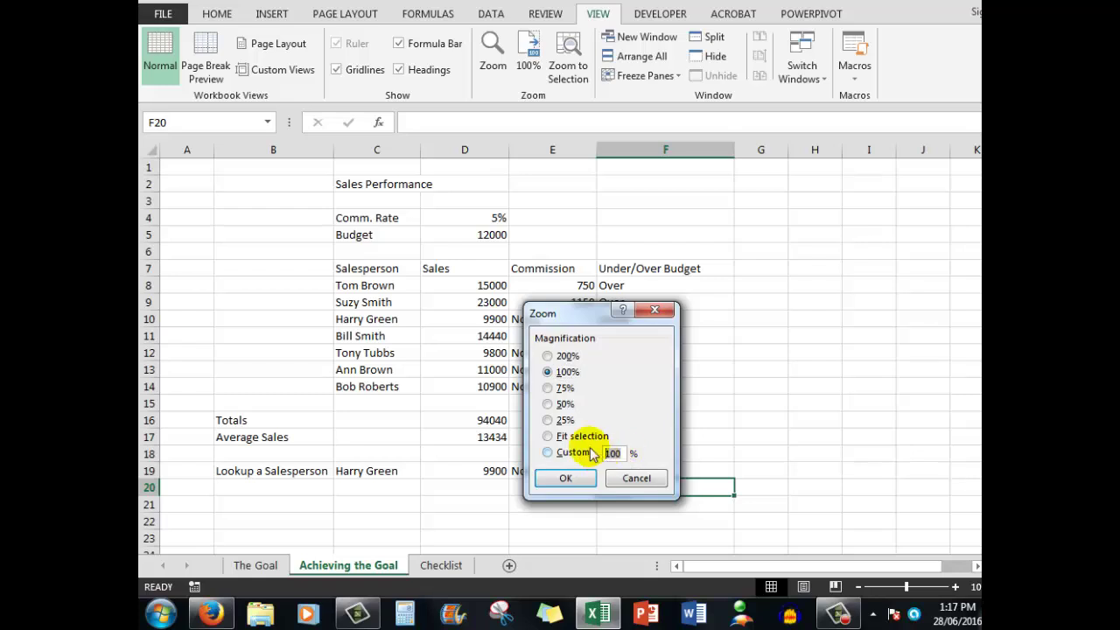
pyautogui.write('1')
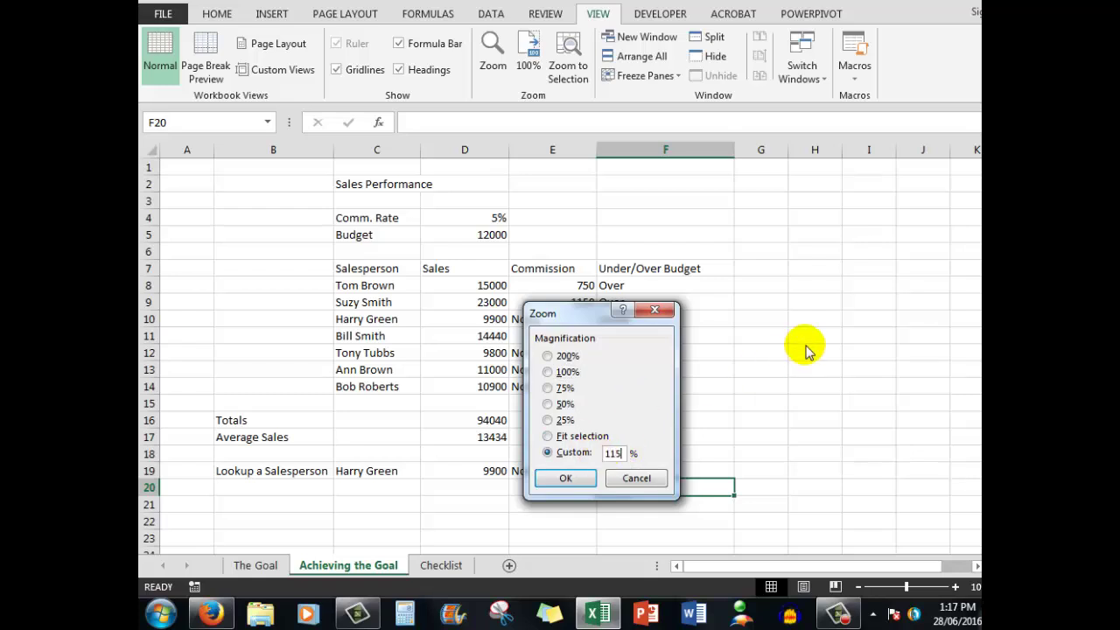
pyautogui.write('15')
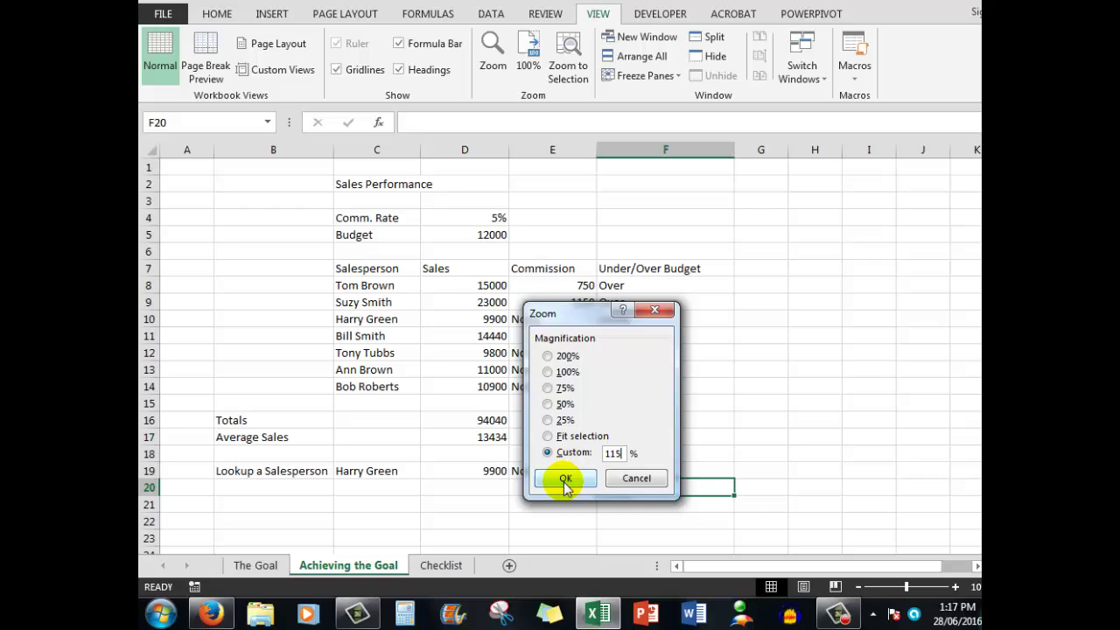
pyautogui.click(560, 480)
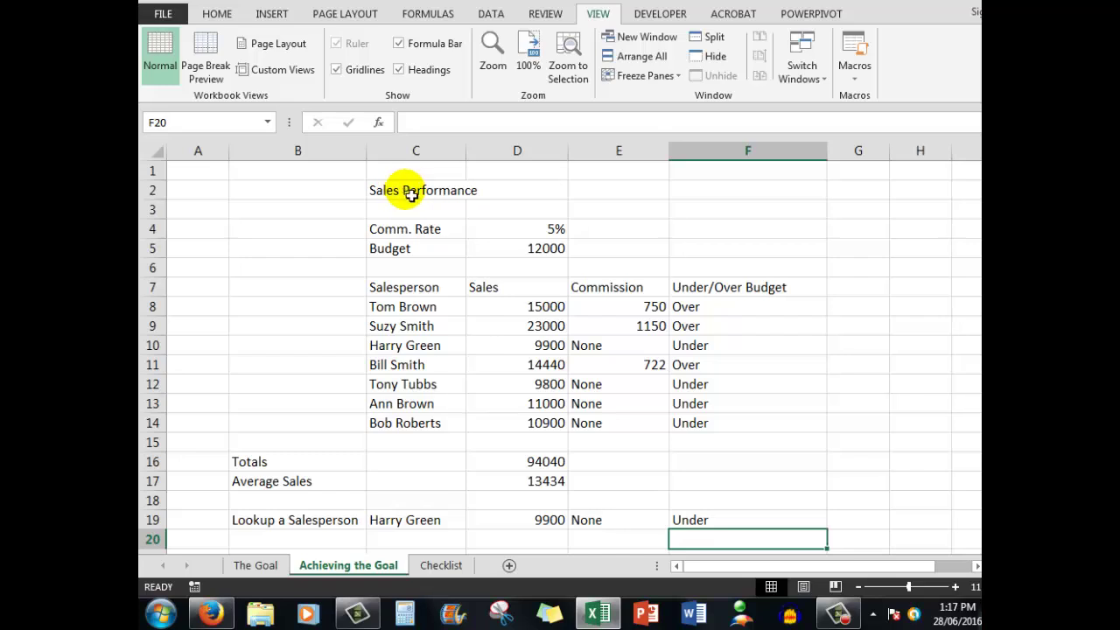
pyautogui.moveTo(412, 195); pyautogui.dragTo(716, 191)
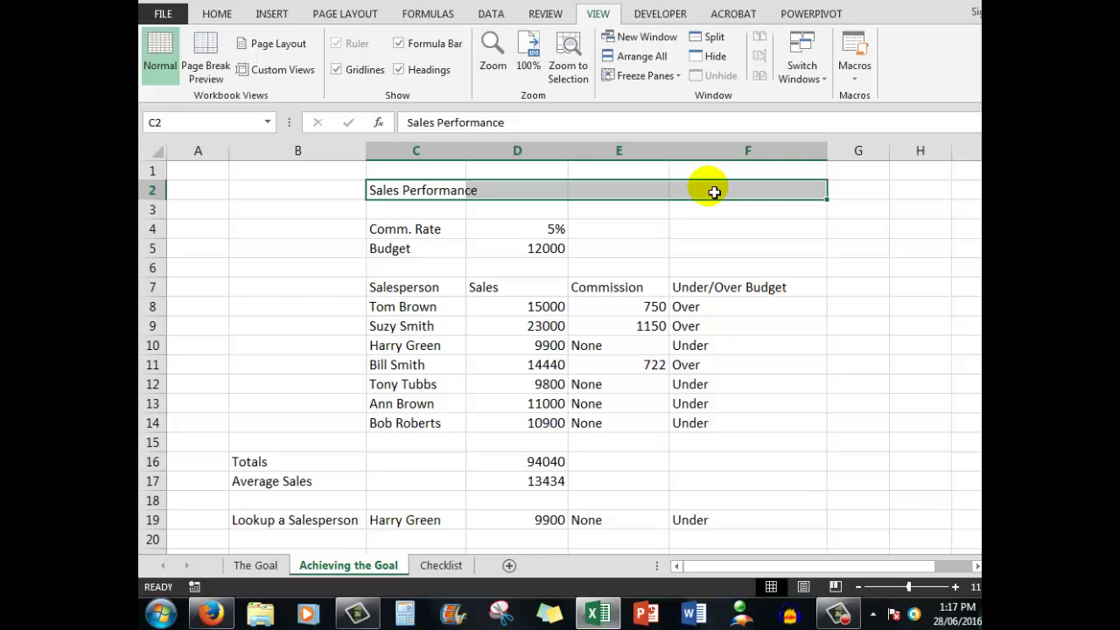
# Step: Merge and centre C2:F2 so the Sales Performance title spans the table
pyautogui.click(217, 16)
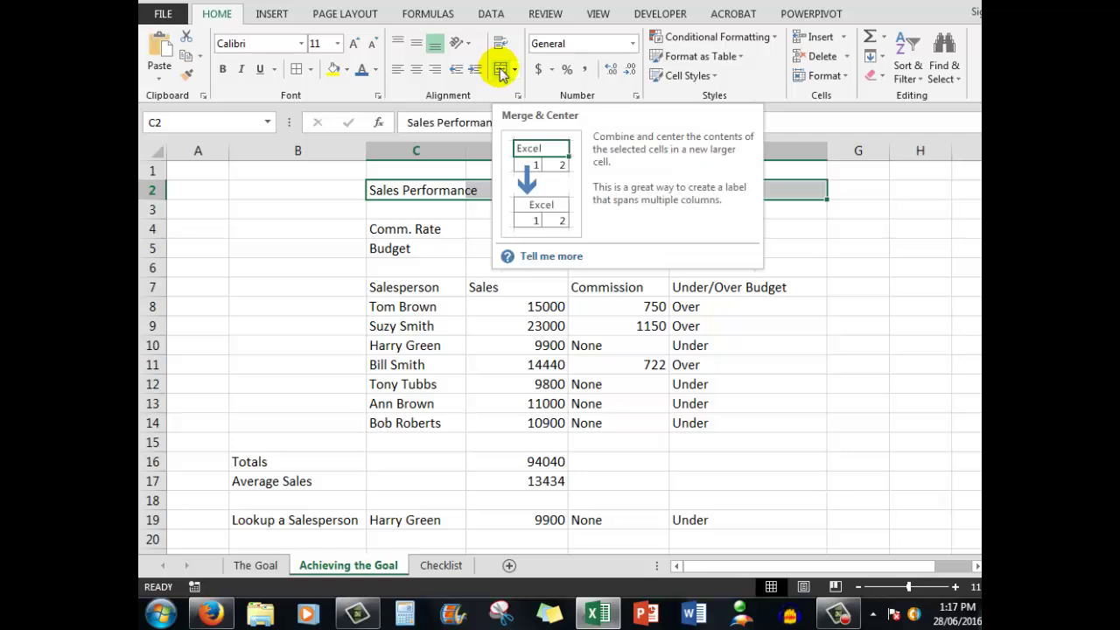
pyautogui.click(500, 70)
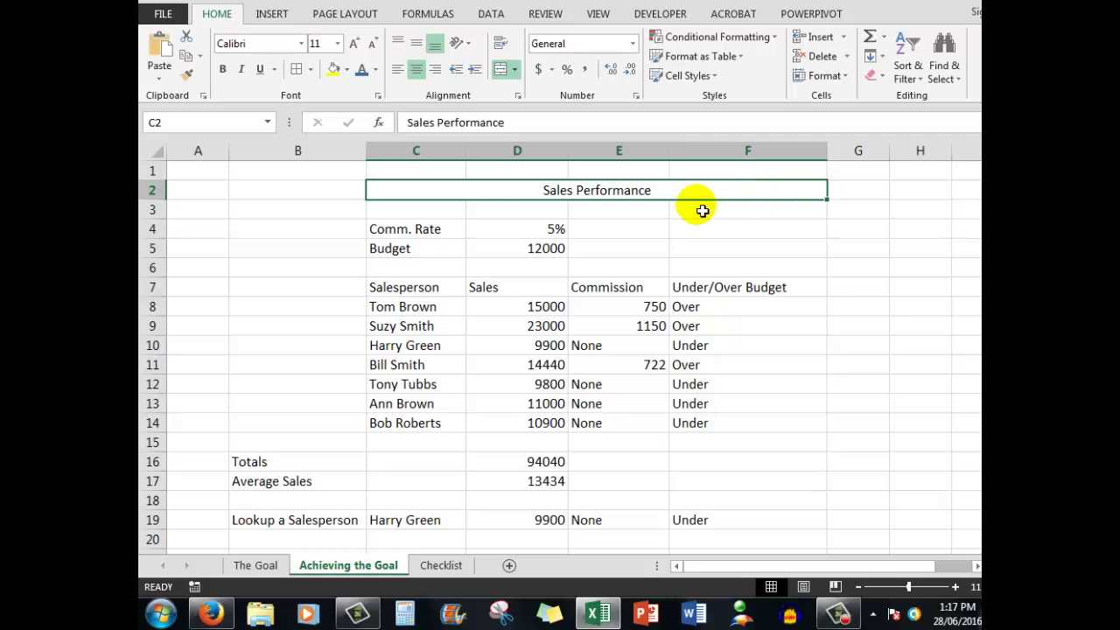
pyautogui.click(413, 194)
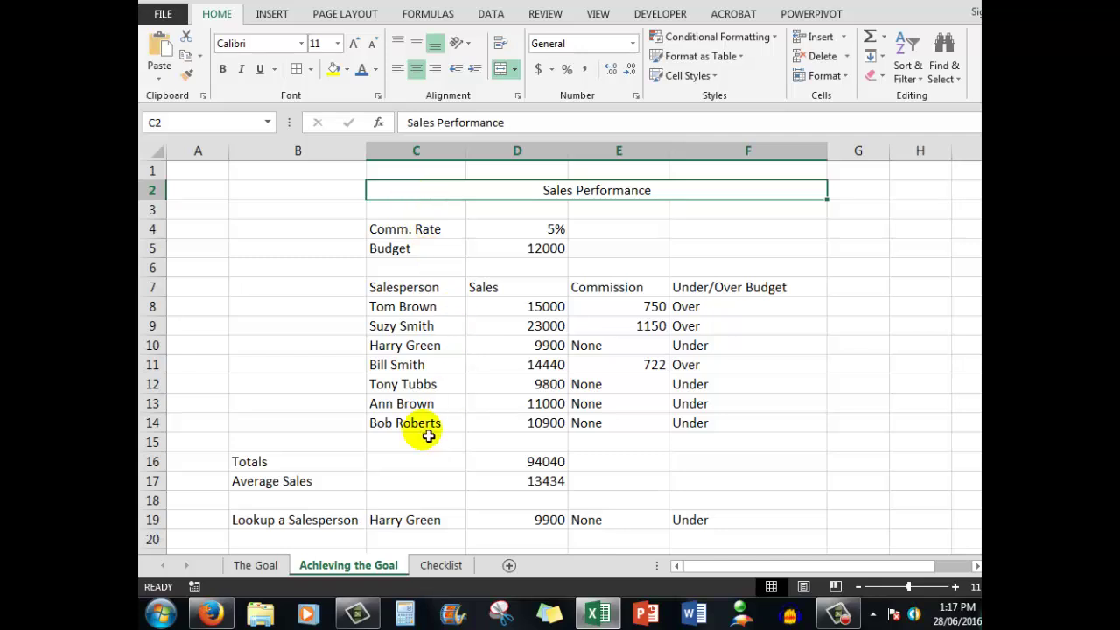
# Step: Give the title and the Totals and Average Sales labels a yellow fill and bold red text
pyautogui.click(265, 468)
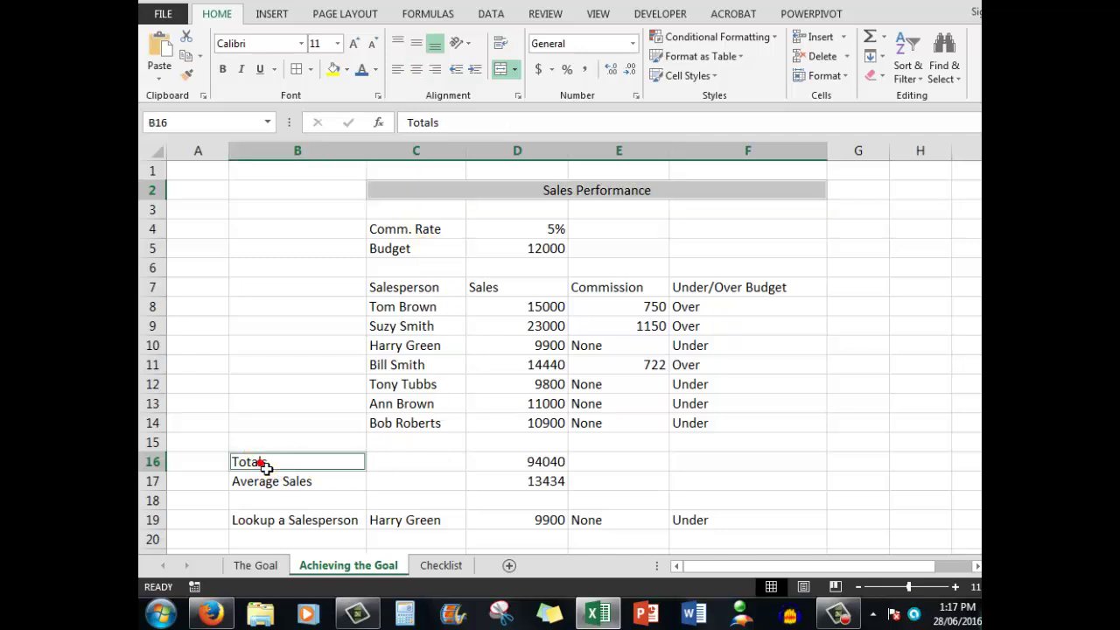
pyautogui.keyDown('ctrl'); pyautogui.click(280, 490); pyautogui.keyUp('ctrl')
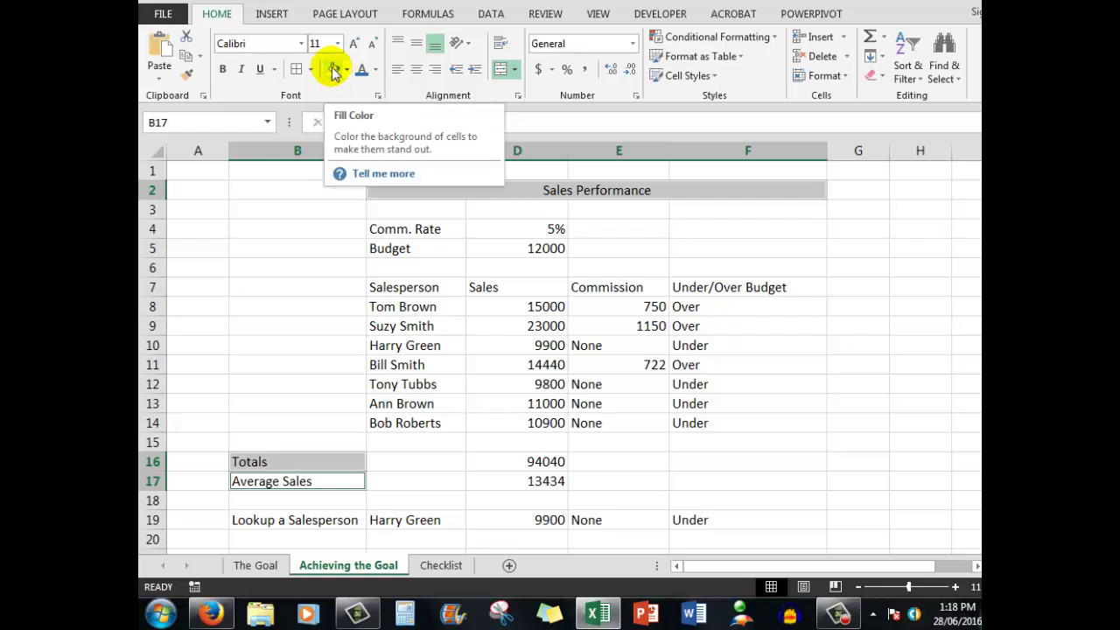
pyautogui.click(333, 69)
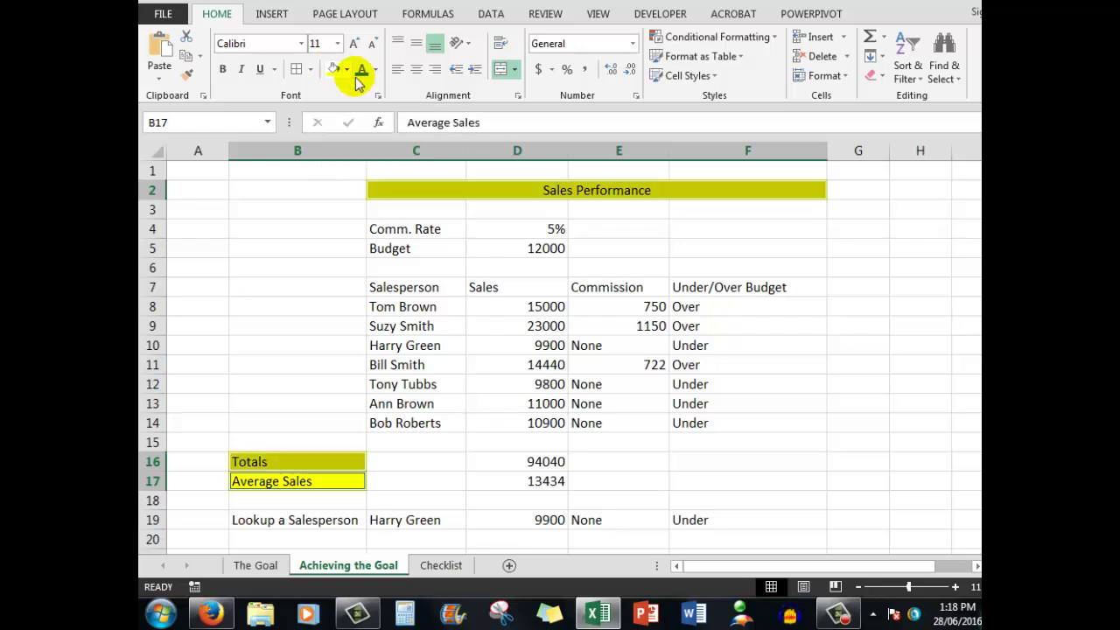
pyautogui.click(375, 69)
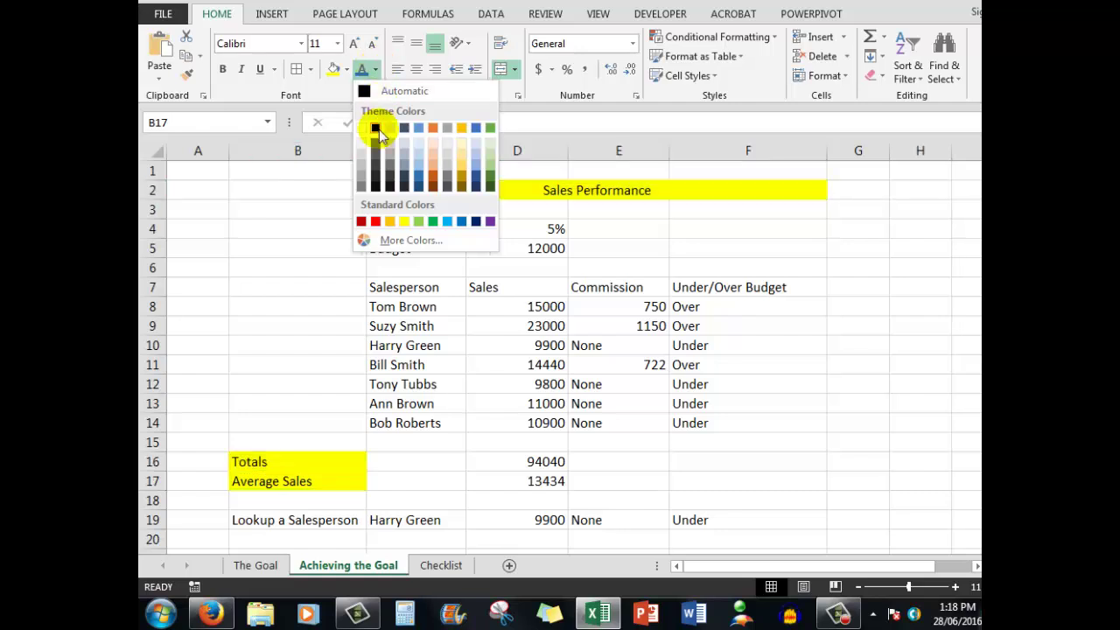
pyautogui.click(376, 222)
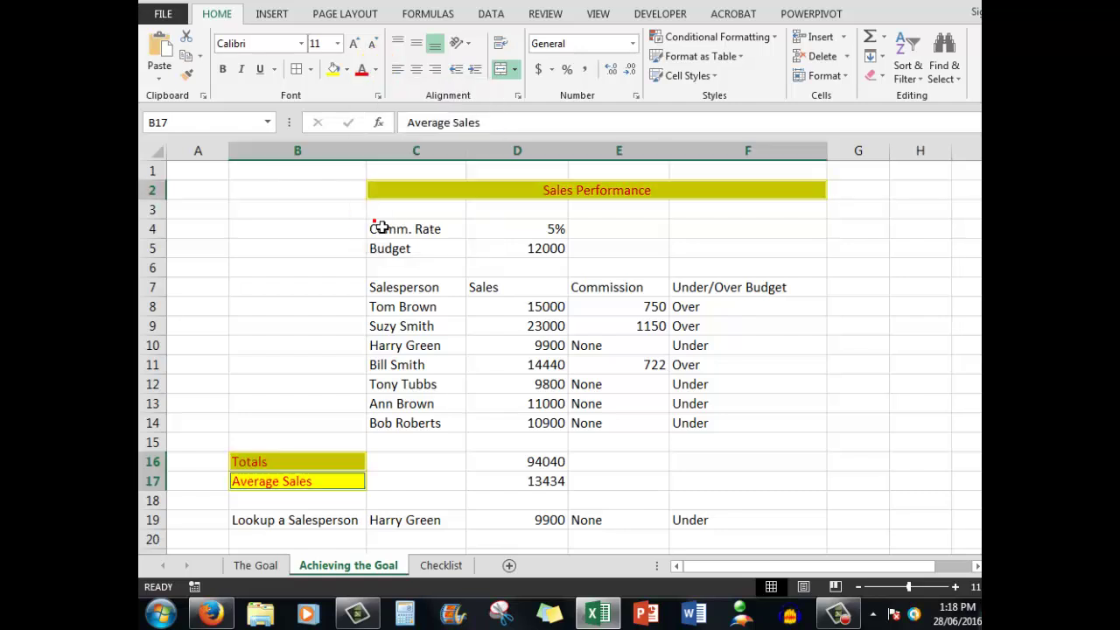
pyautogui.click(222, 70)
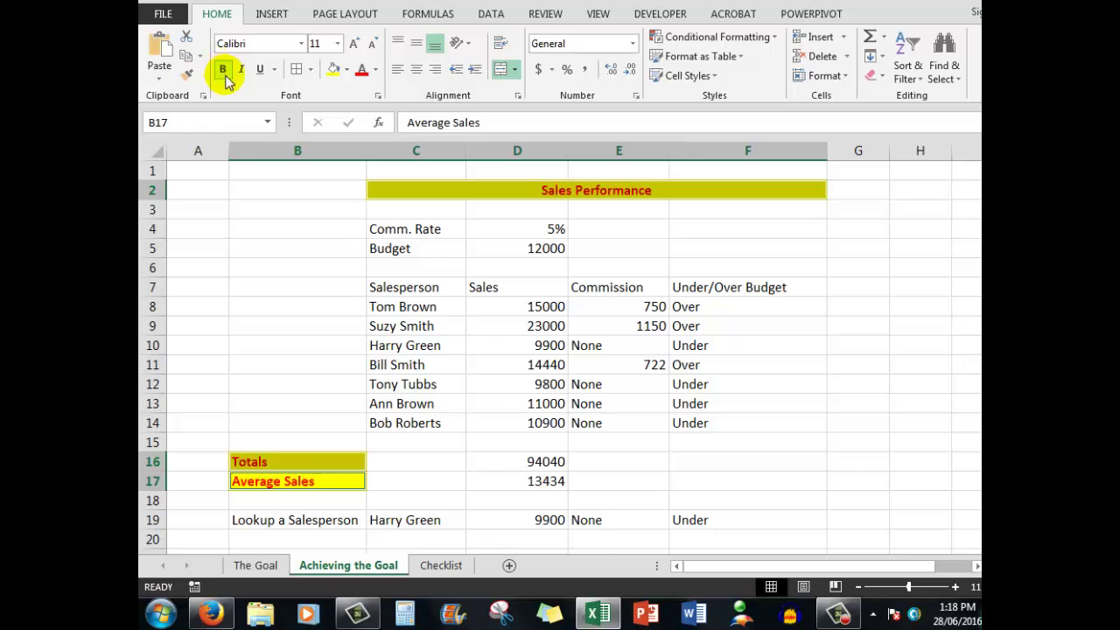
# Step: Enlarge the title and labels from 11 to 14 point
pyautogui.click(357, 45)
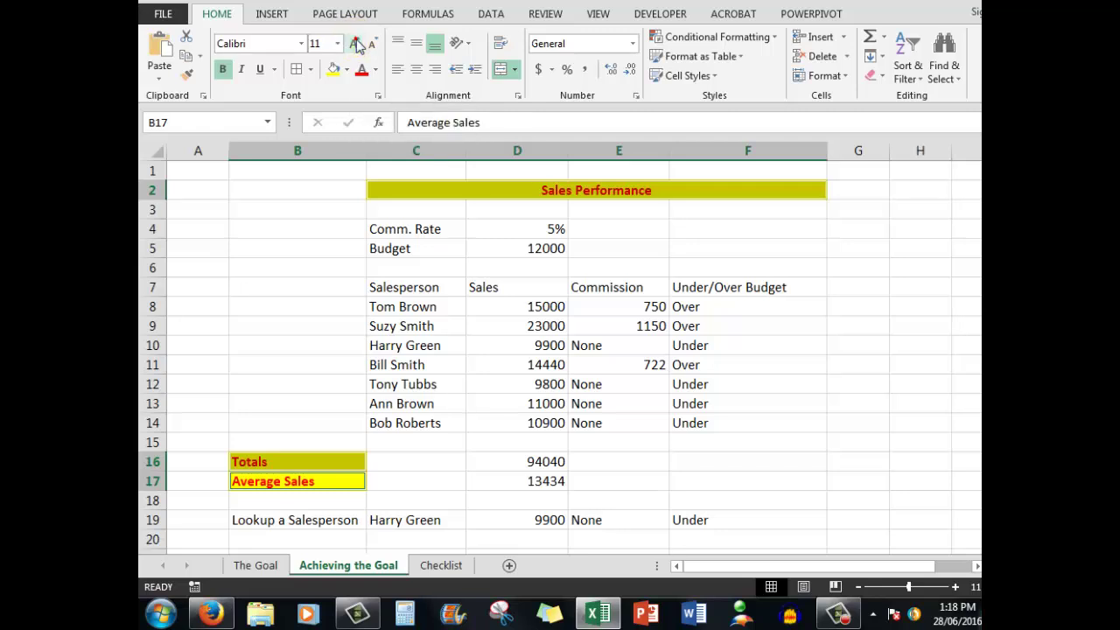
pyautogui.click(357, 46)
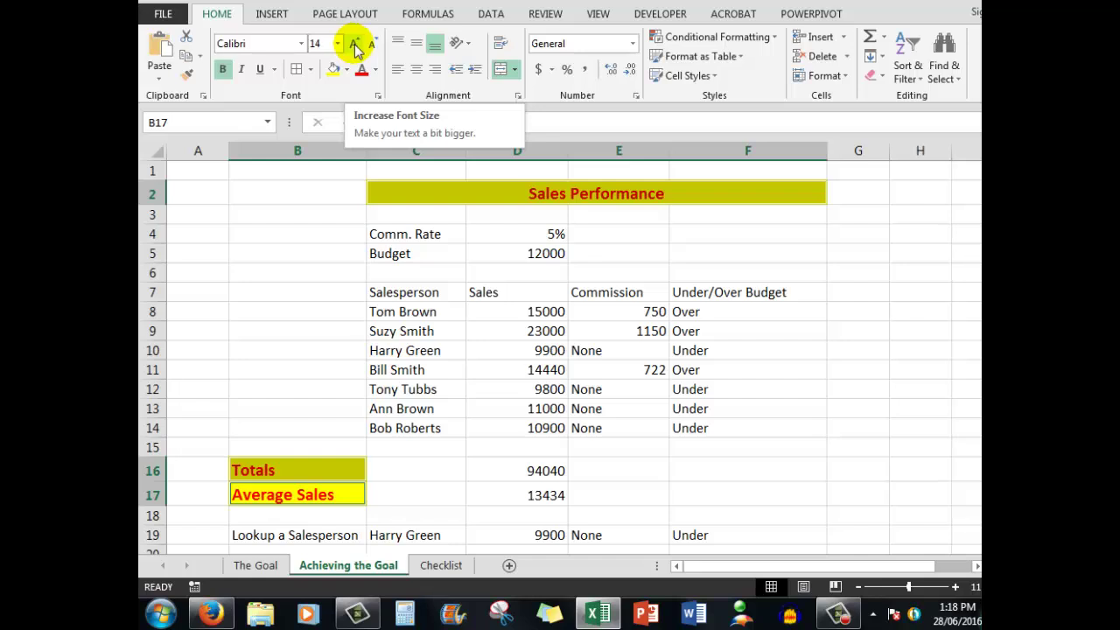
pyautogui.click(868, 198)
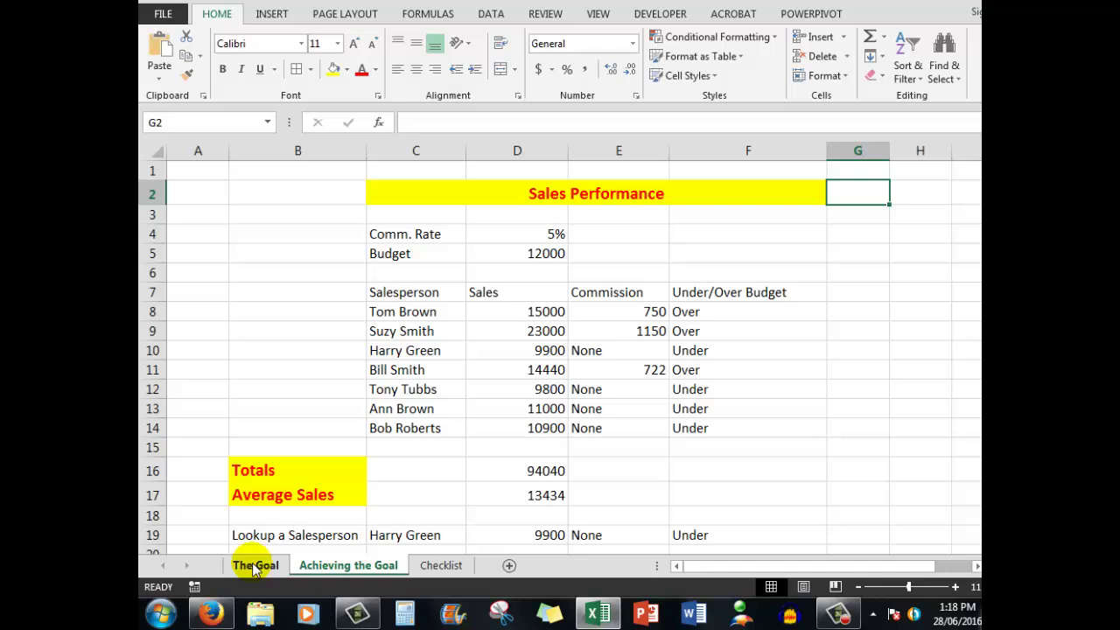
pyautogui.click(254, 566)
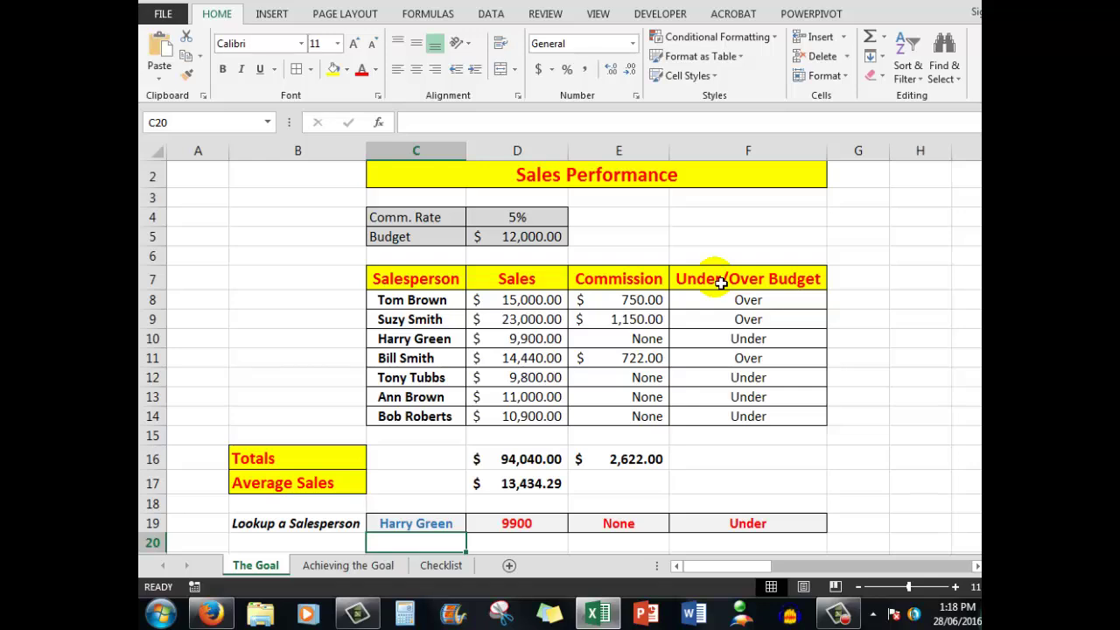
pyautogui.click(349, 566)
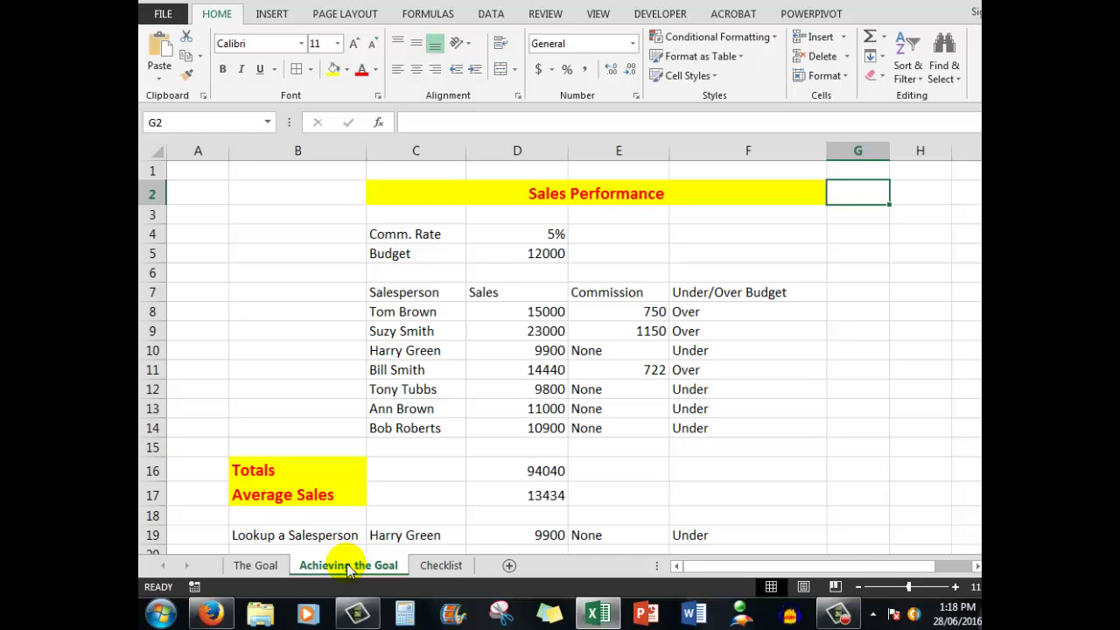
# Step: Paint the title's formatting onto the header row, then undo the unwanted merge
pyautogui.click(393, 197)
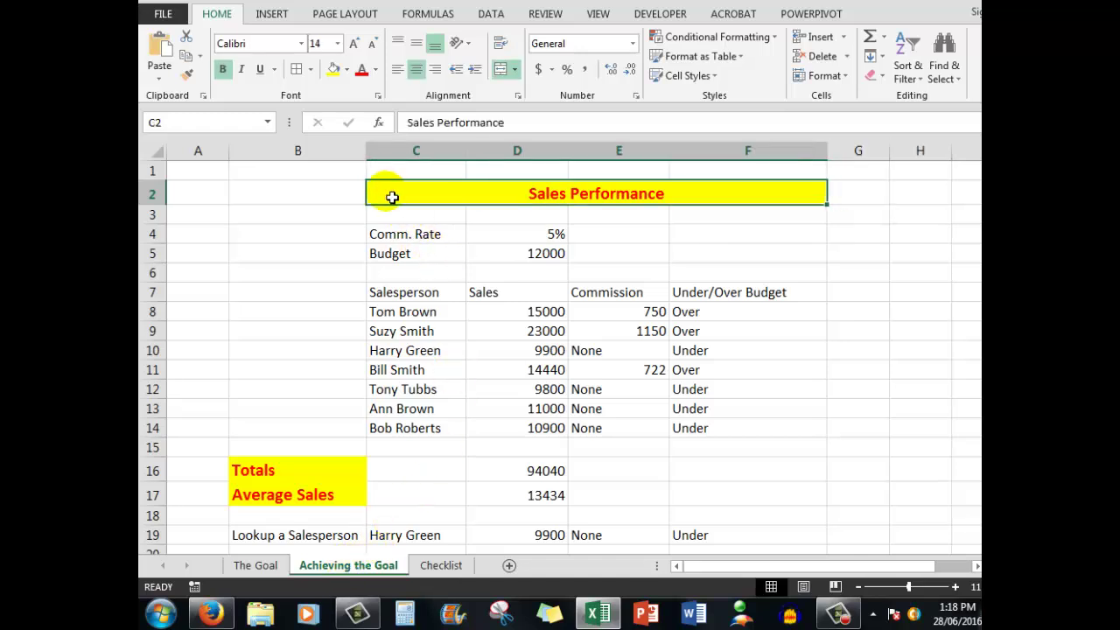
pyautogui.click(188, 79)
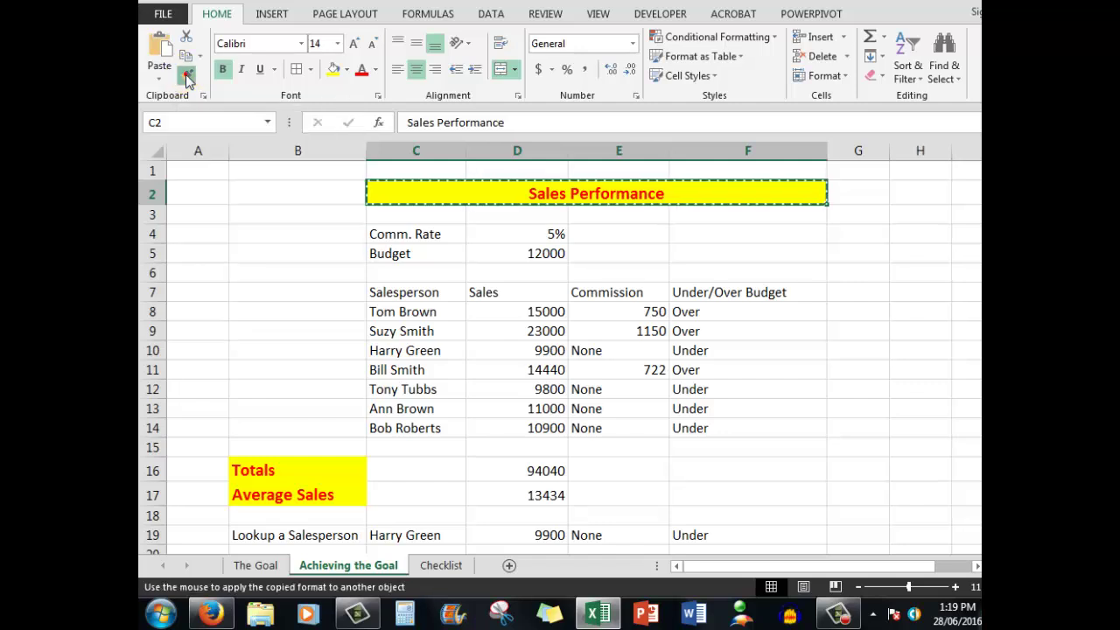
pyautogui.click(412, 295)
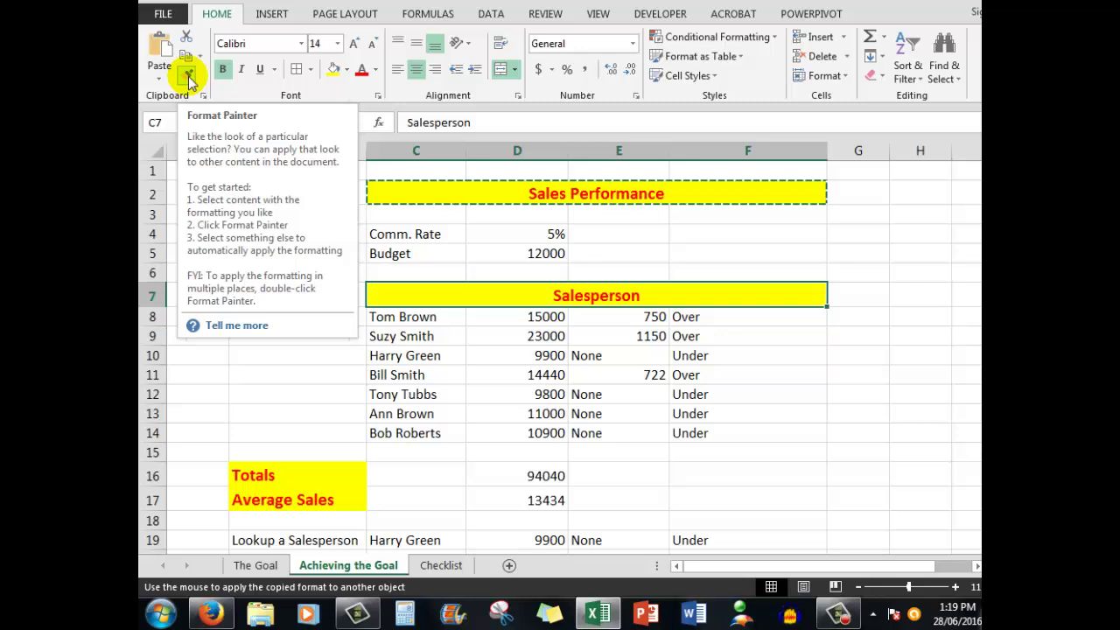
pyautogui.hotkey('ctrl', 'z')
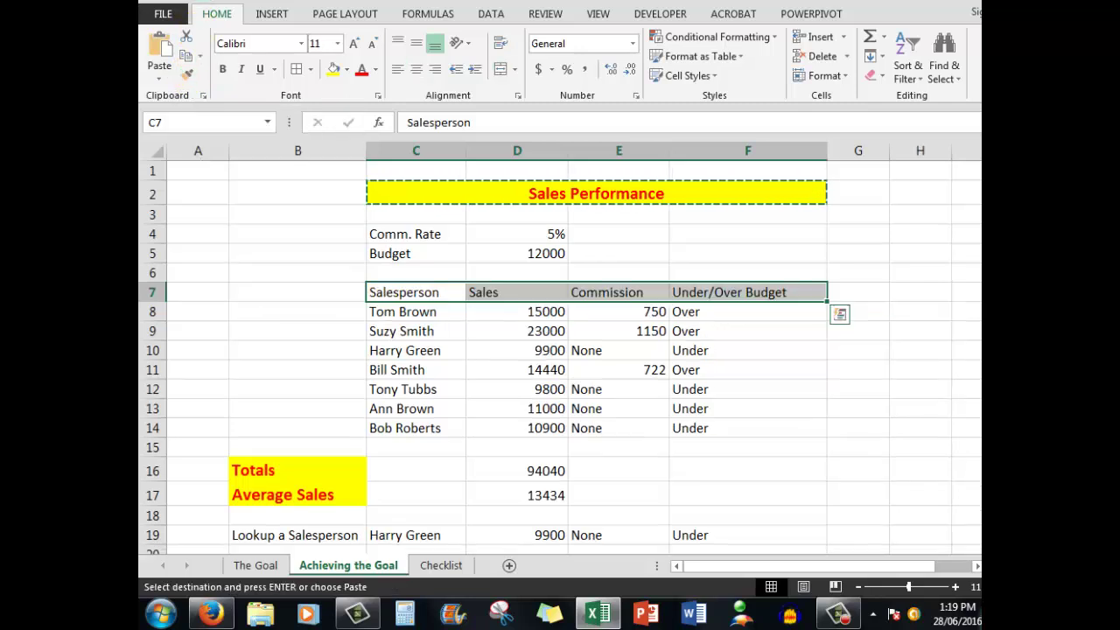
# Step: Paint the Totals label style onto the Salesperson, Sales, Commission and Under/Over Budget headings
pyautogui.click(267, 474)
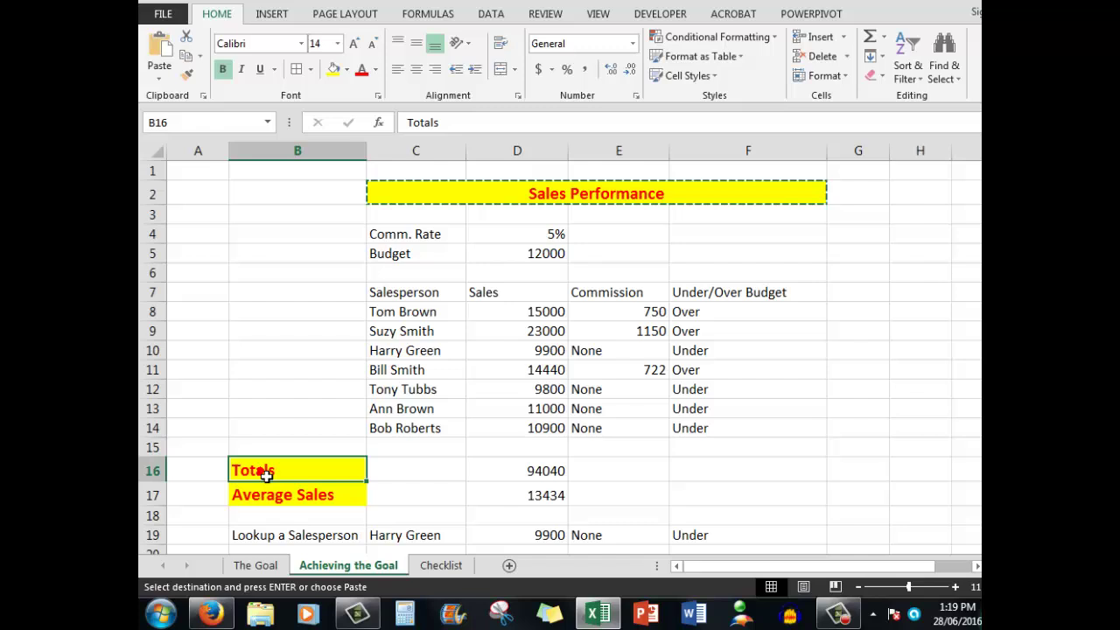
pyautogui.click(189, 75)
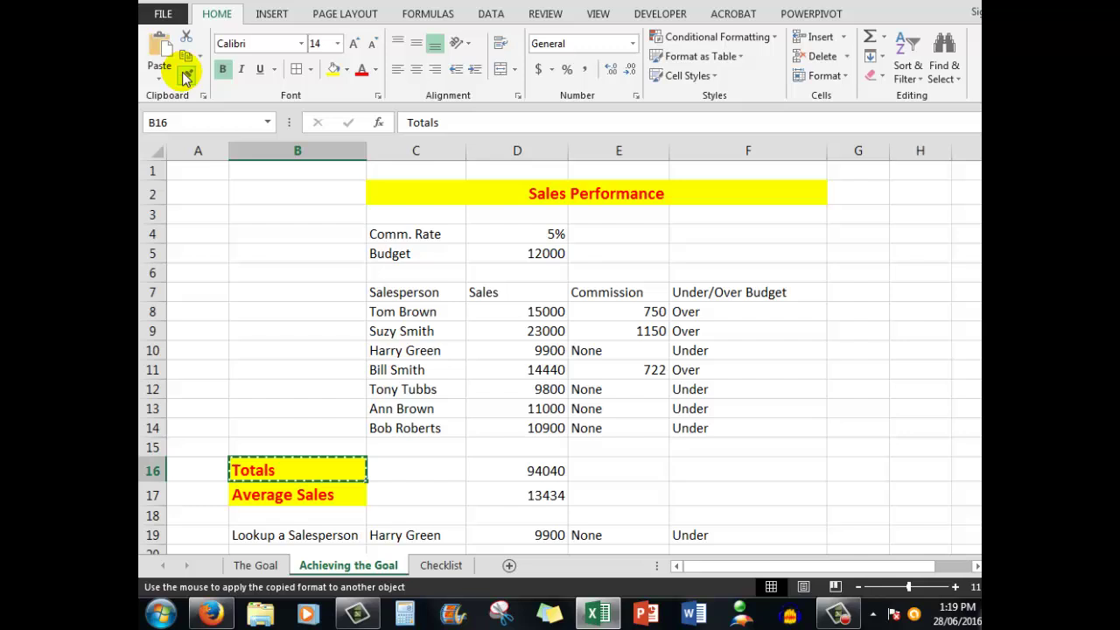
pyautogui.click(422, 297)
pyautogui.click(510, 296)
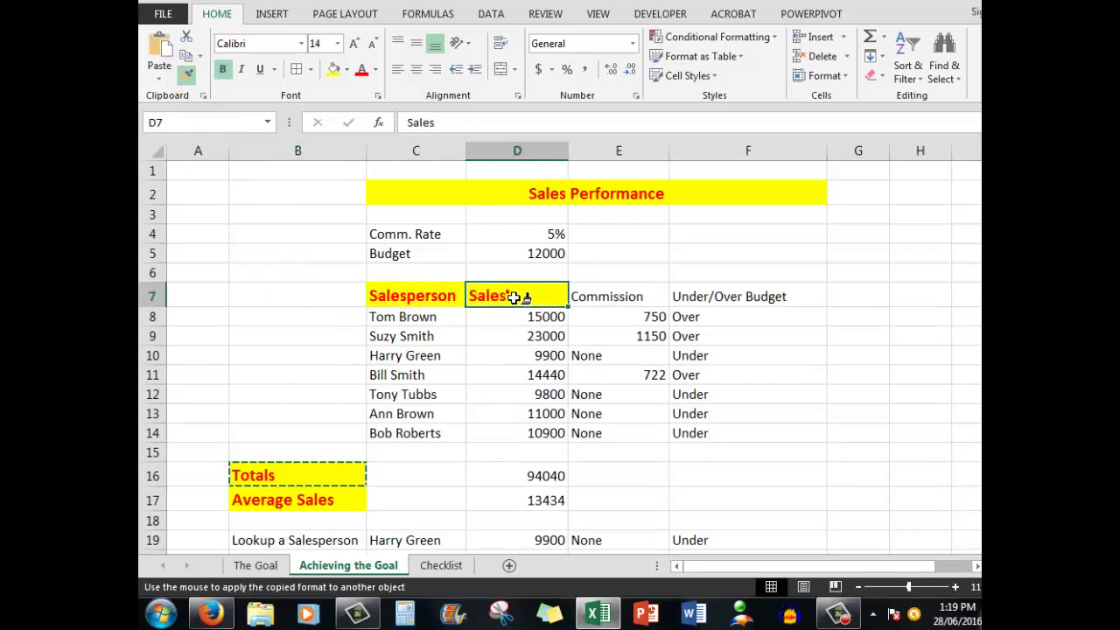
pyautogui.click(614, 297)
pyautogui.click(722, 294)
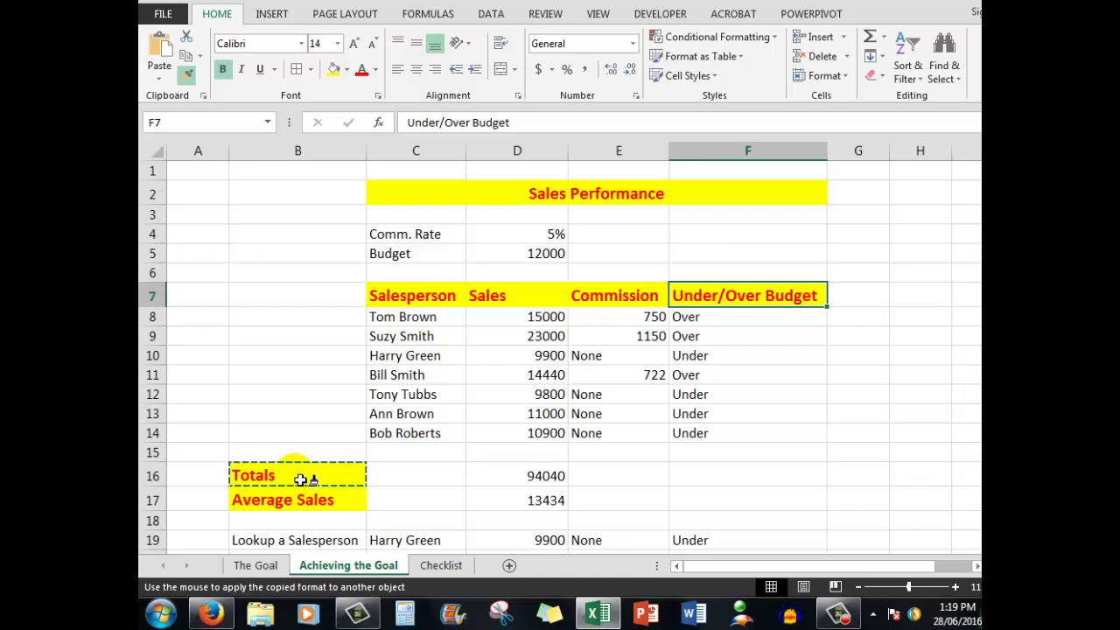
pyautogui.press('Escape')
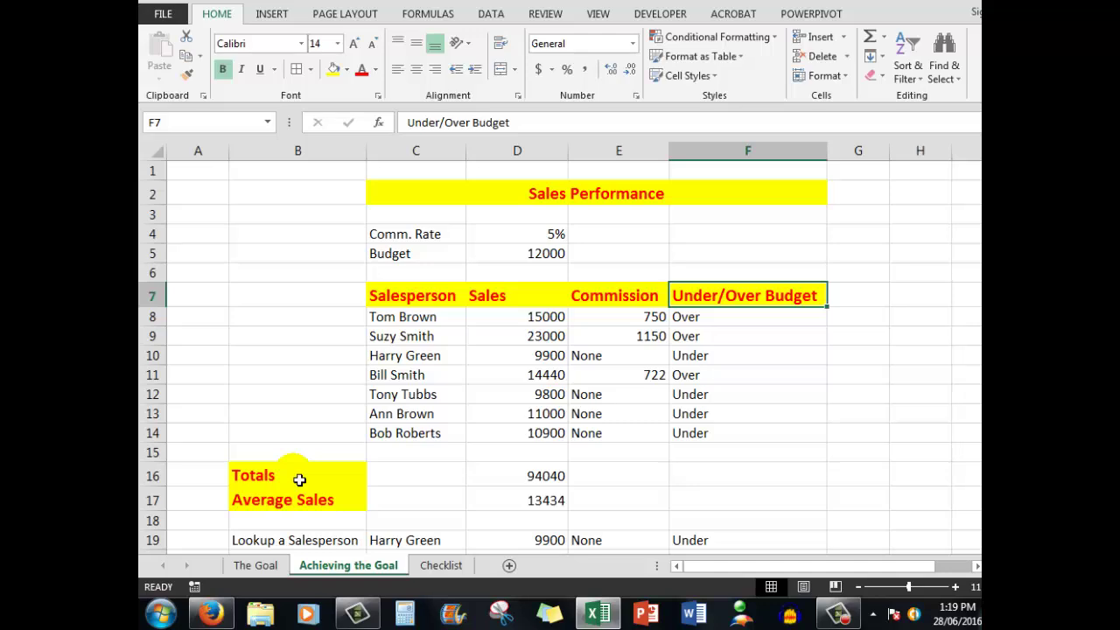
# Step: After checking The Goal sheet, apply All Borders to C2, C7:F7 and B16:B17
pyautogui.click(256, 565)
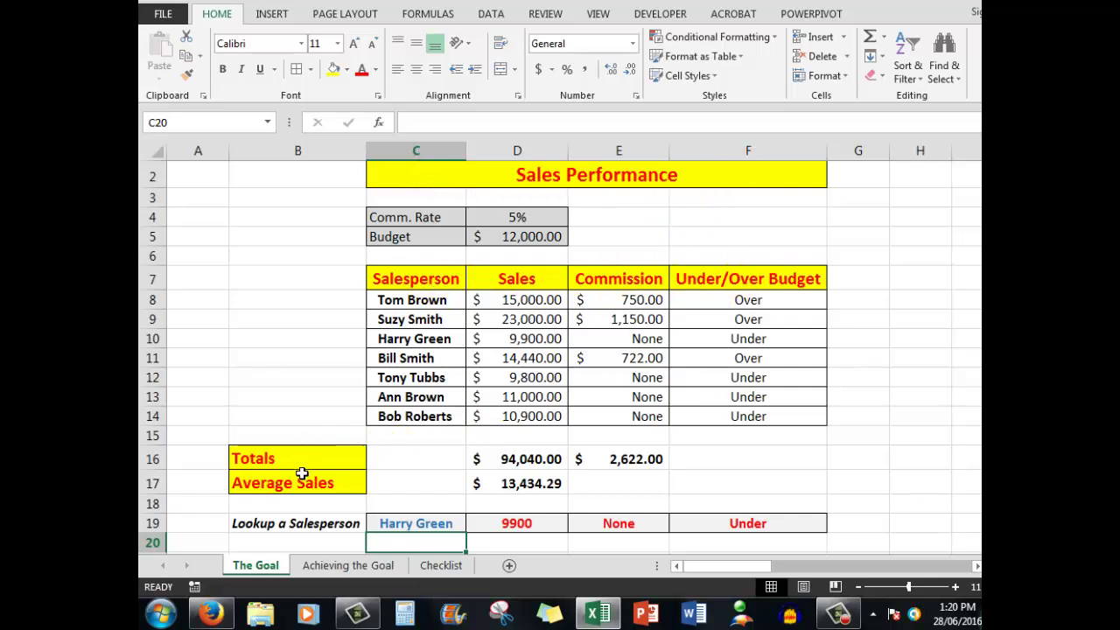
pyautogui.click(349, 567)
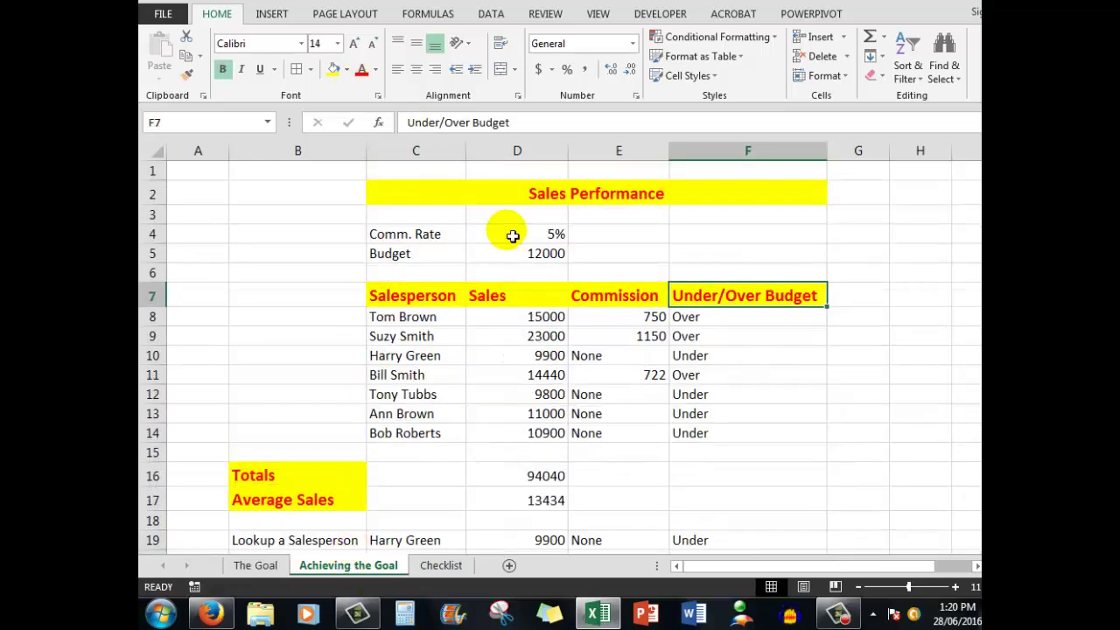
pyautogui.click(411, 197)
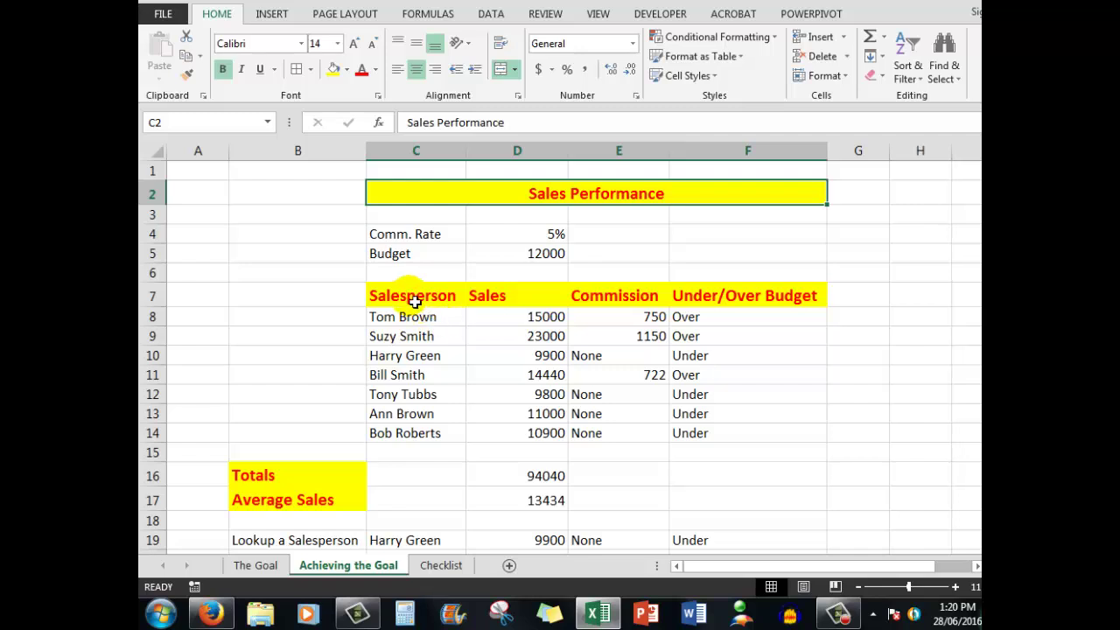
pyautogui.moveTo(415, 300)
pyautogui.mouseDown()
pyautogui.moveTo(500, 313)
pyautogui.moveTo(710, 293)
pyautogui.mouseUp()
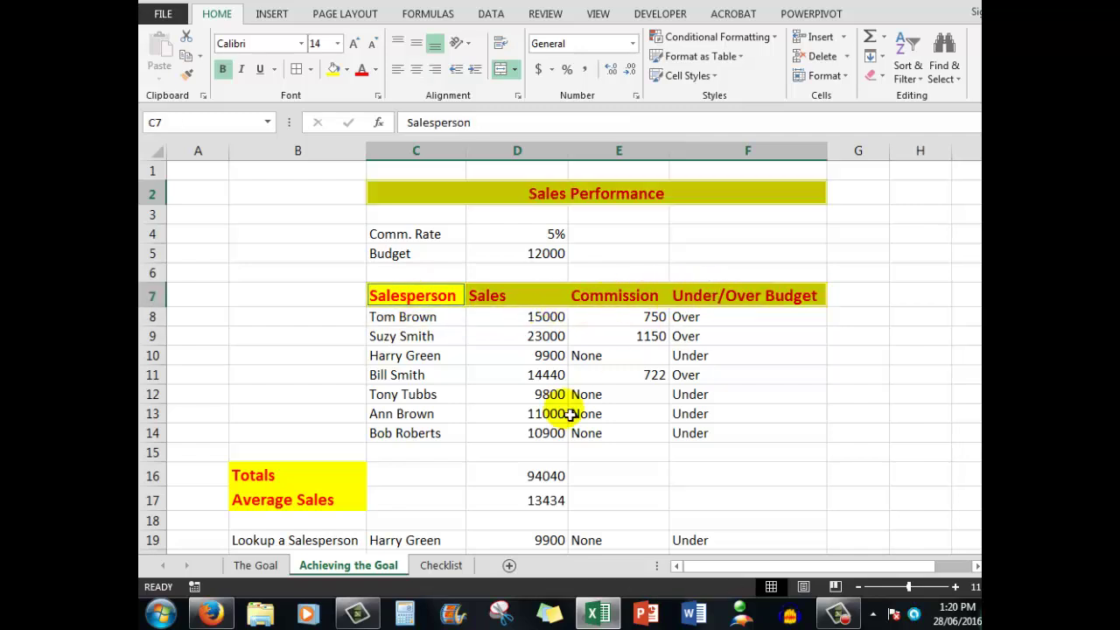
pyautogui.moveTo(258, 477); pyautogui.dragTo(259, 500)
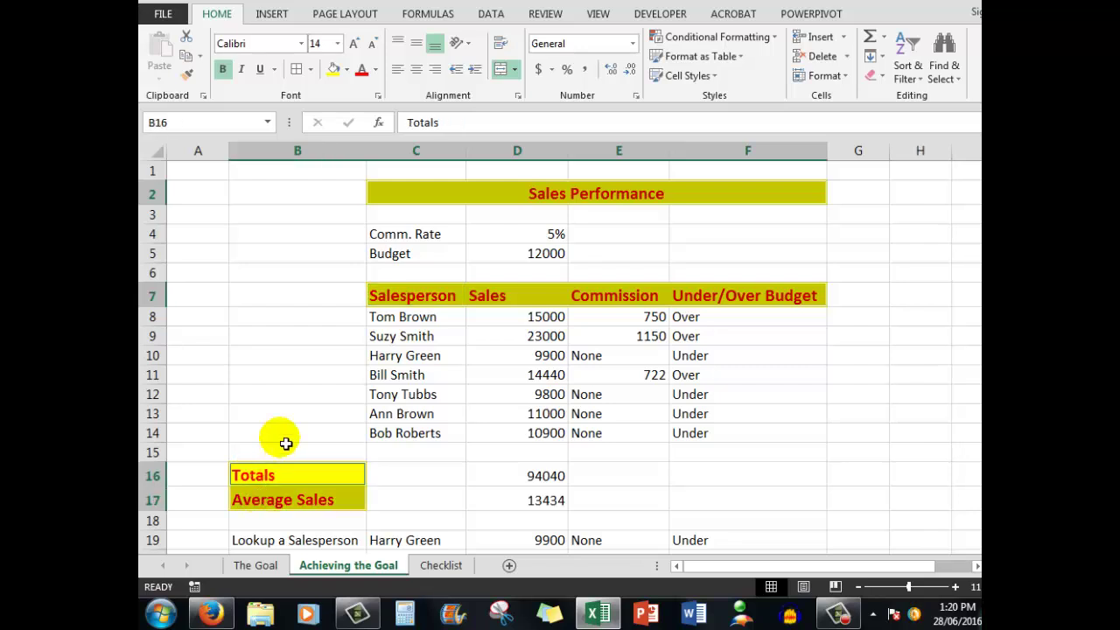
pyautogui.click(311, 70)
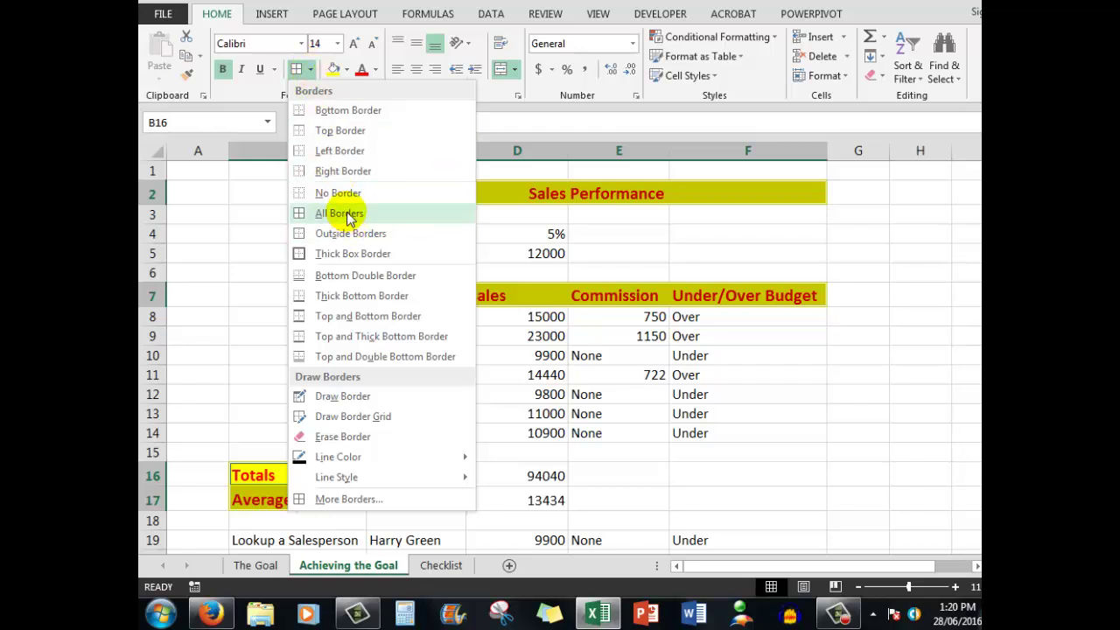
pyautogui.click(341, 213)
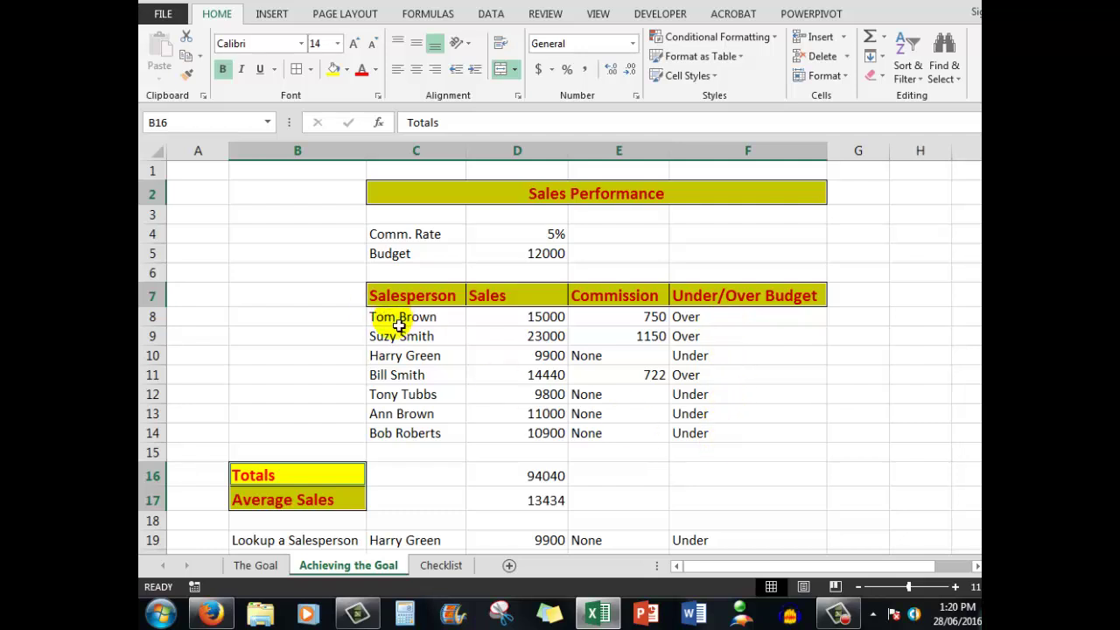
# Step: Apply All Borders to the salesperson data C8:F14, then select D8:F14
pyautogui.moveTo(398, 323); pyautogui.dragTo(757, 436)
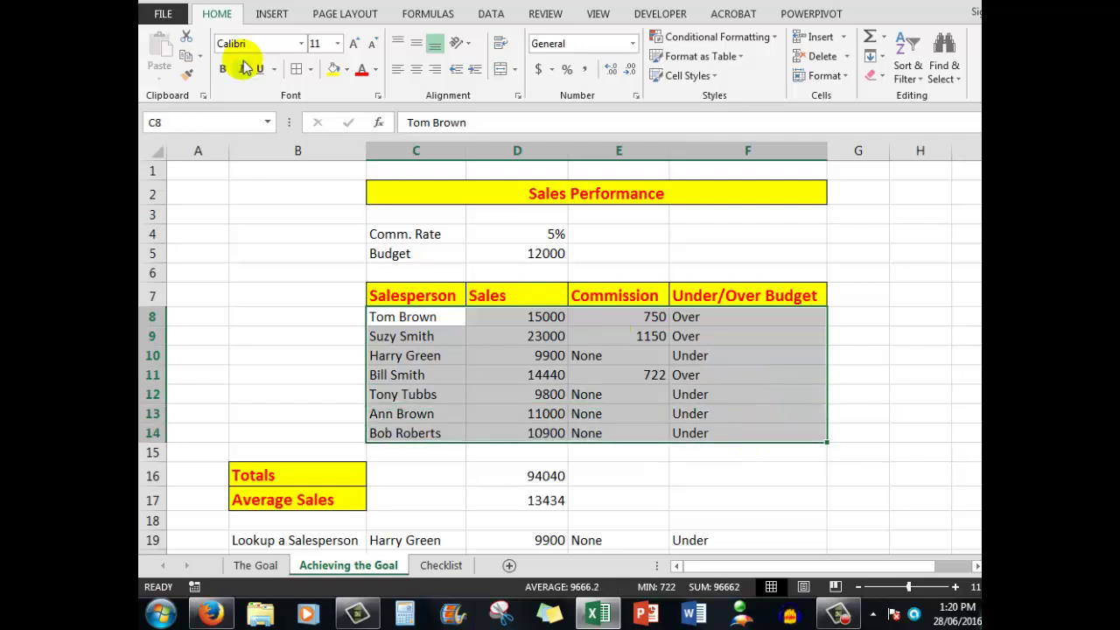
pyautogui.click(297, 72)
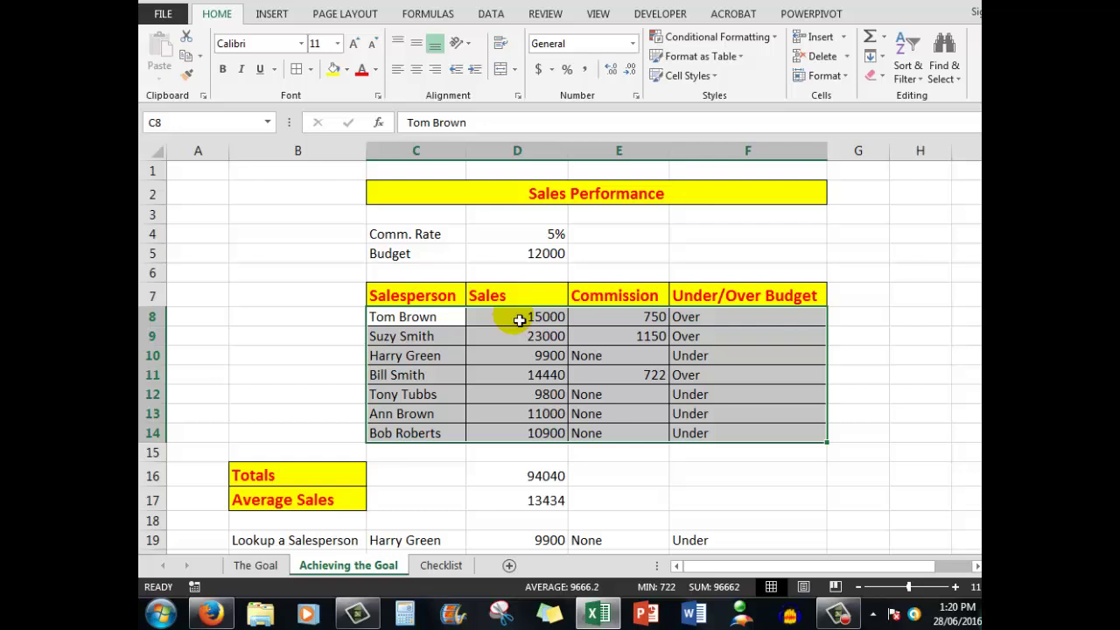
pyautogui.moveTo(516, 324); pyautogui.dragTo(741, 443)
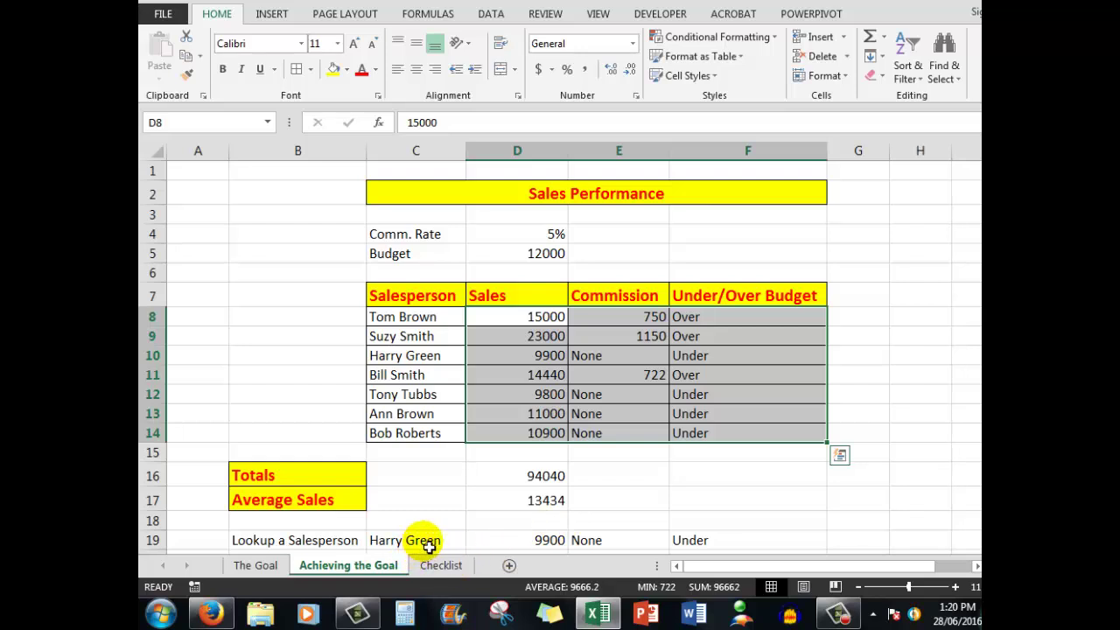
# Step: Add C19:F19 and D16:D17 to the D8:F14 selection and centre them all
pyautogui.moveTo(429, 545); pyautogui.dragTo(701, 551)
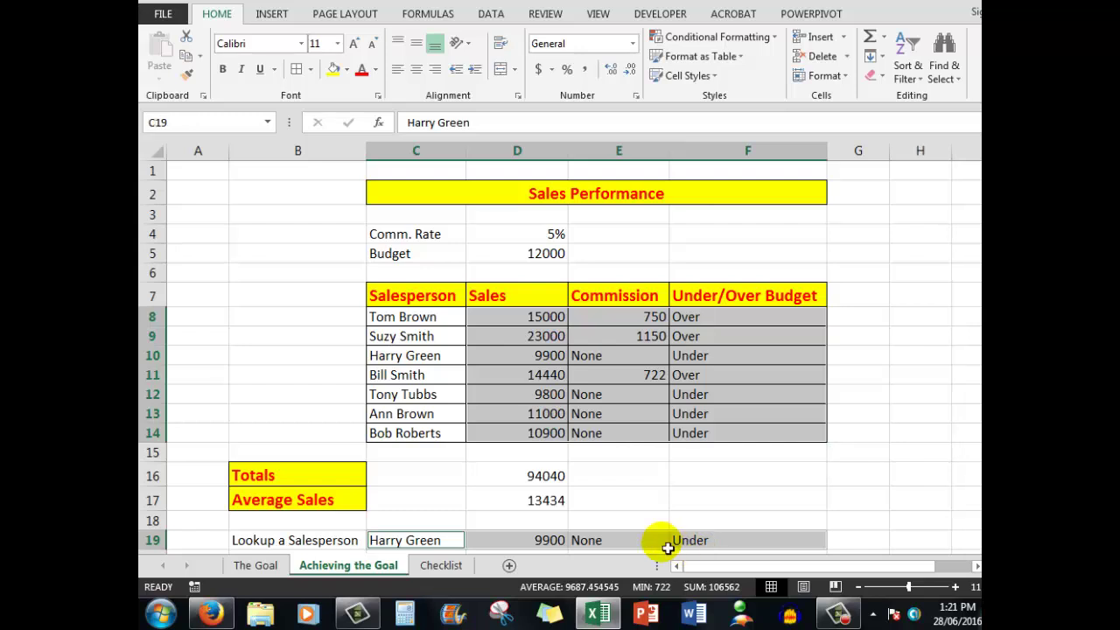
pyautogui.click(522, 477)
pyautogui.moveTo(521, 477); pyautogui.dragTo(519, 501)
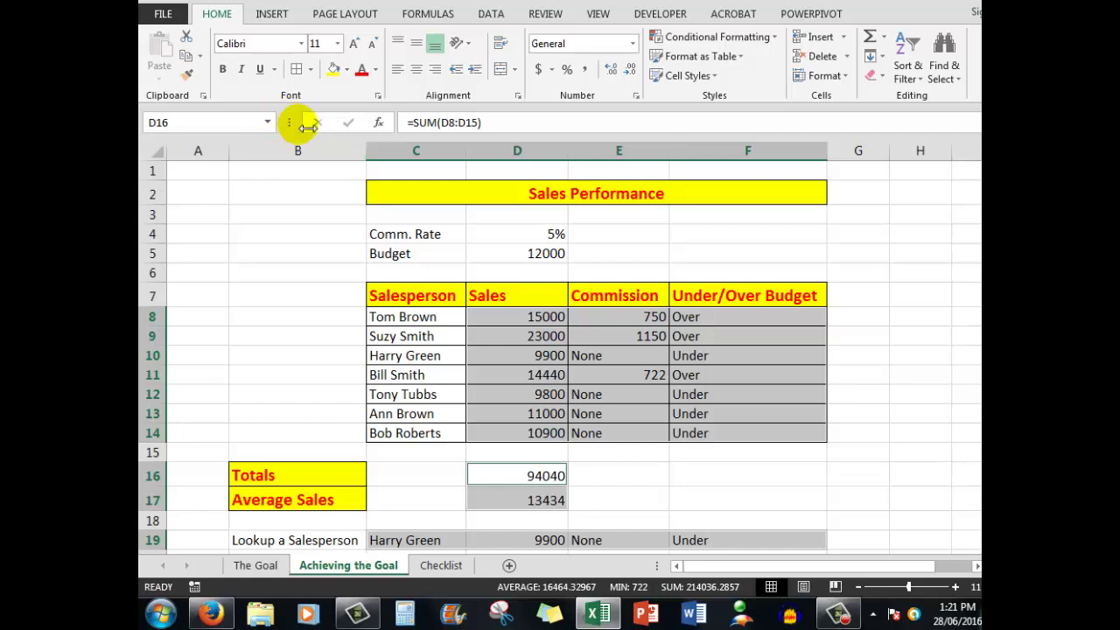
pyautogui.click(417, 70)
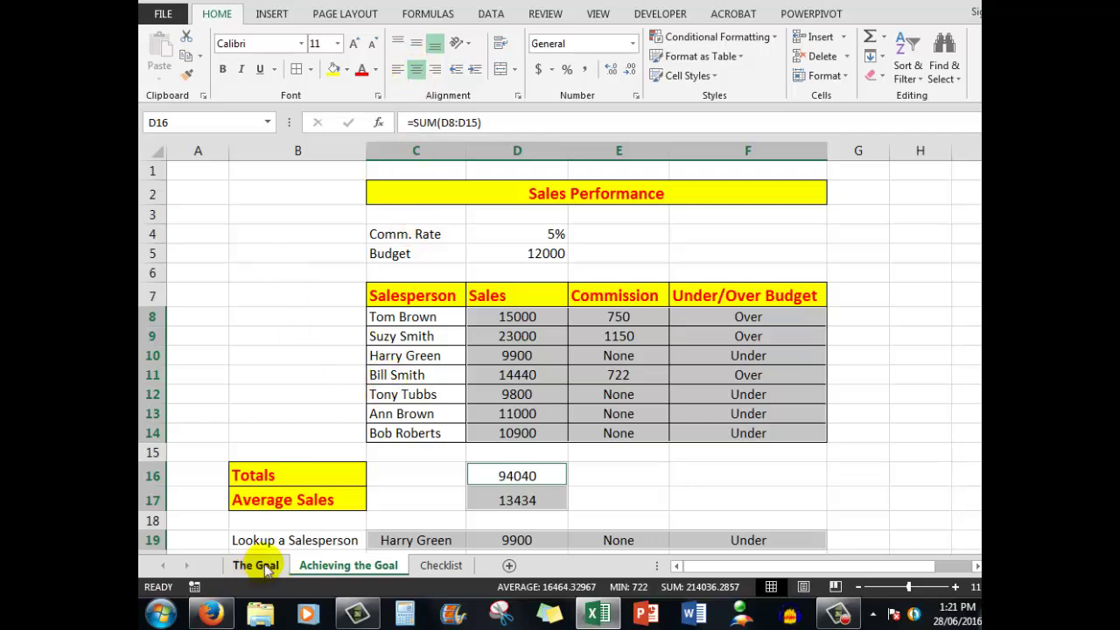
# Step: Make the Lookup a Salesperson label in B19 bold and italic, comparing against The Goal sheet
pyautogui.click(256, 565)
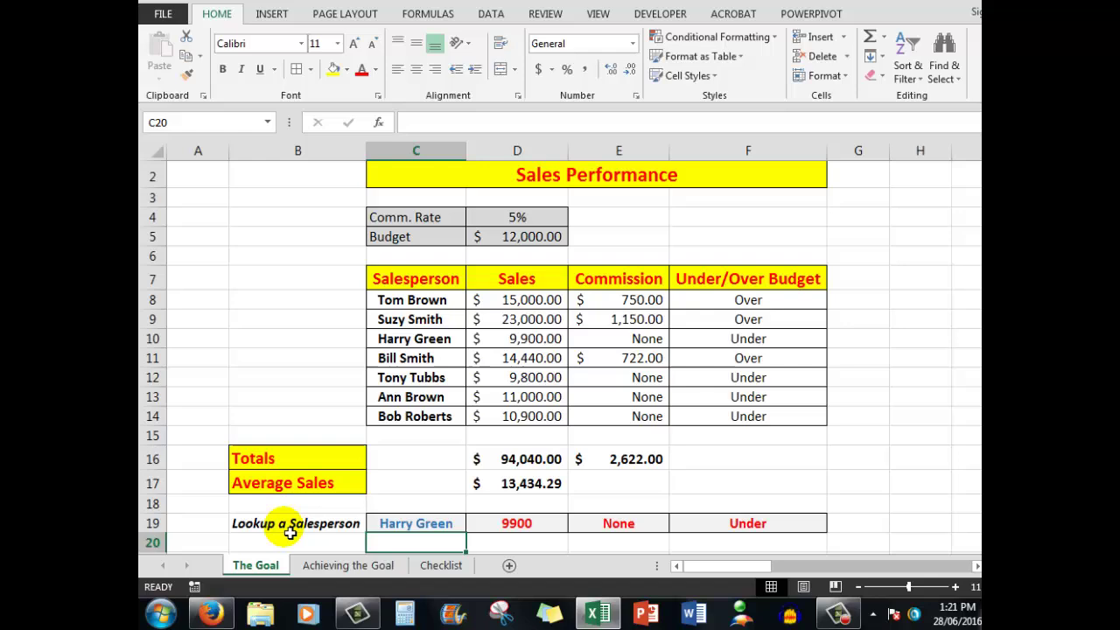
pyautogui.click(358, 568)
pyautogui.click(310, 542)
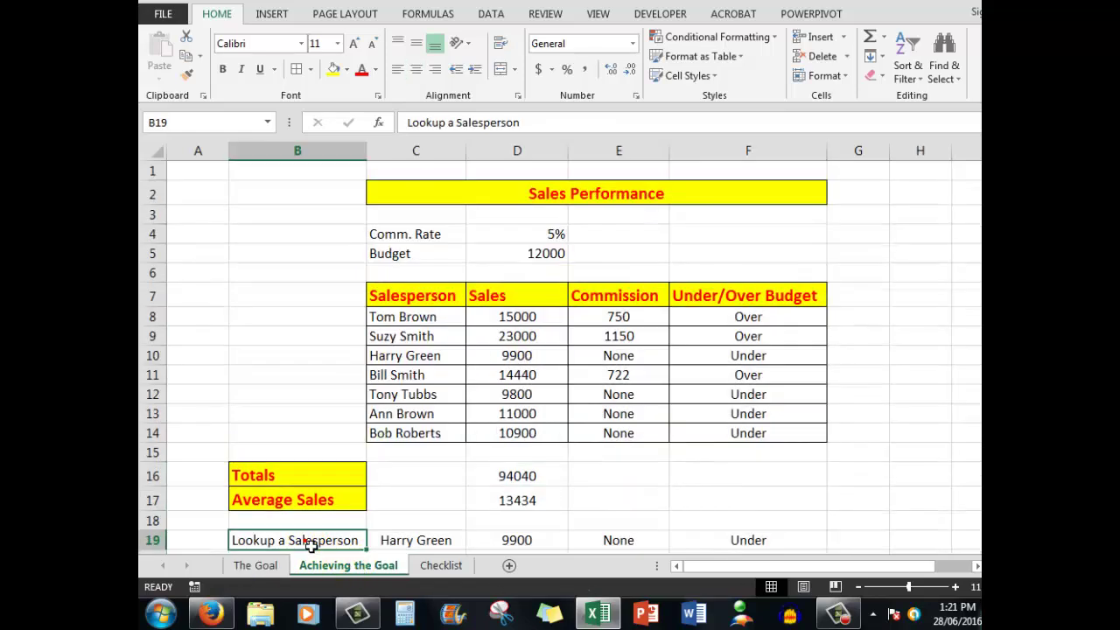
pyautogui.click(224, 69)
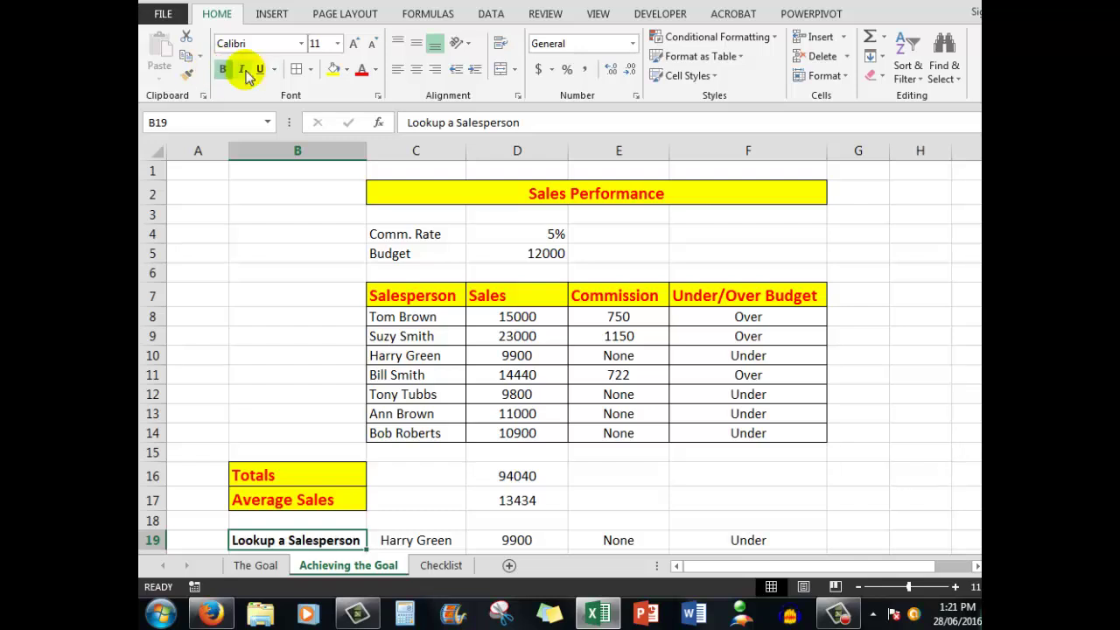
pyautogui.click(242, 70)
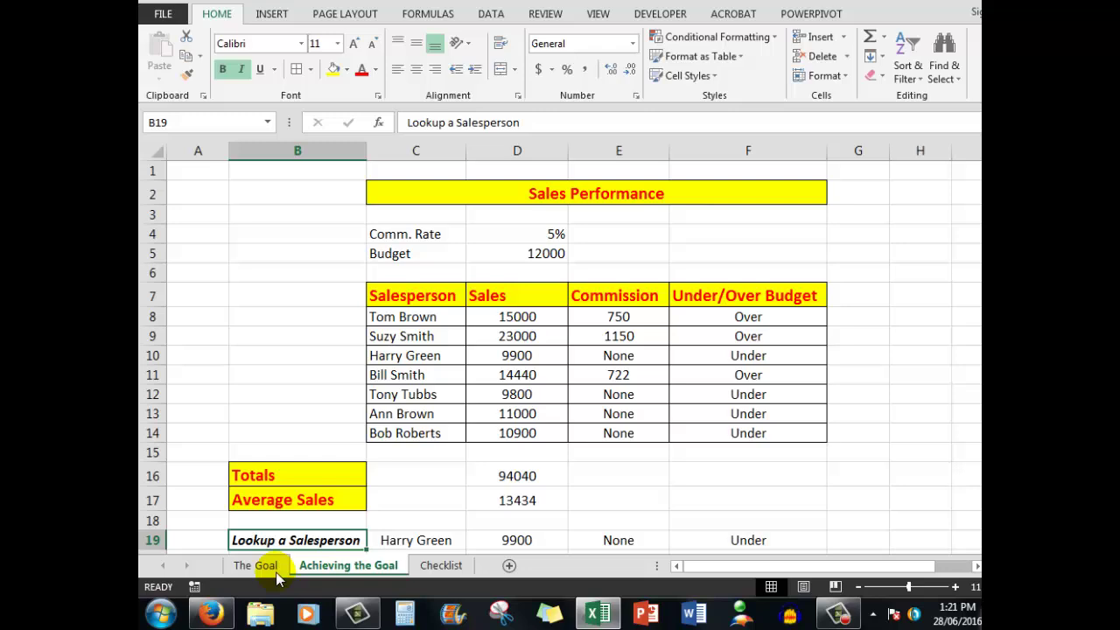
pyautogui.click(263, 565)
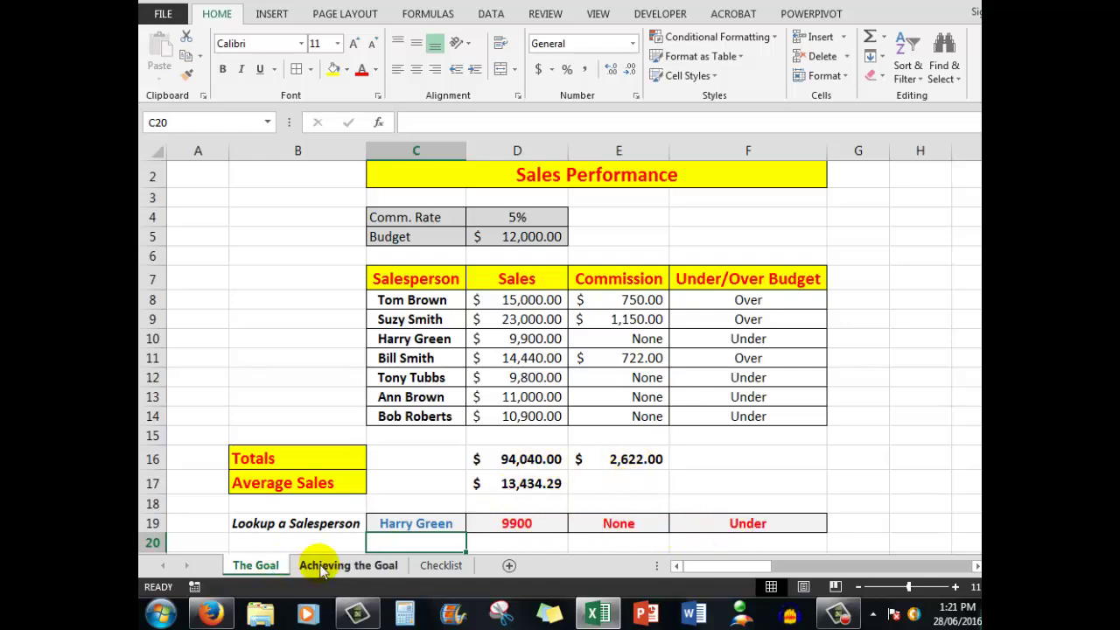
pyautogui.click(323, 568)
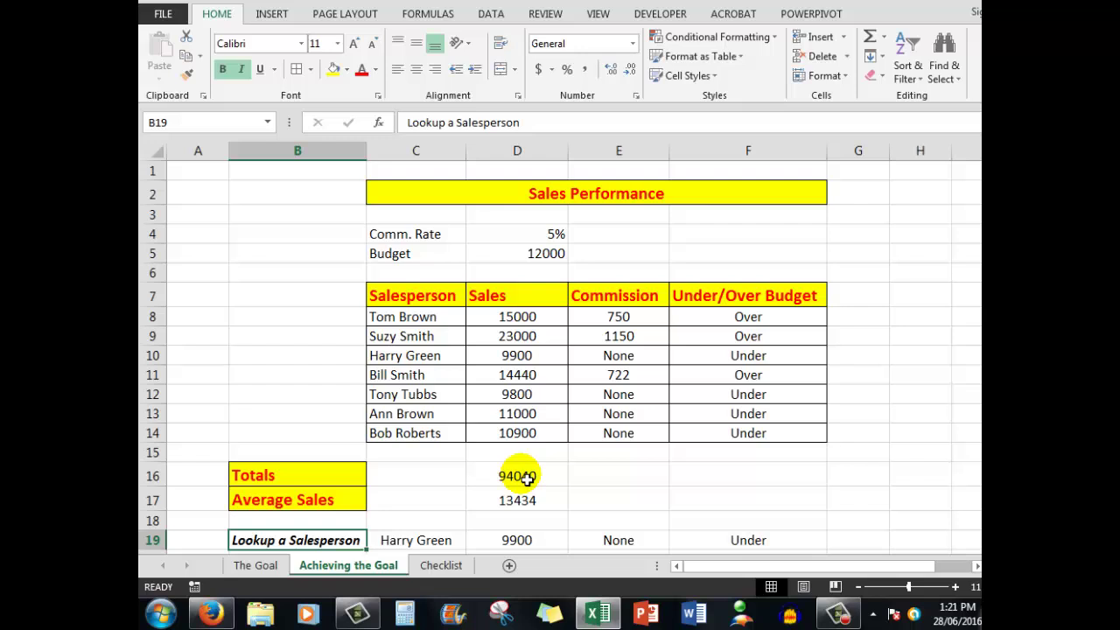
# Step: Bold the total and average sales in D16:D17 and turn the lookup results D19:F19 red
pyautogui.moveTo(525, 477); pyautogui.dragTo(530, 500)
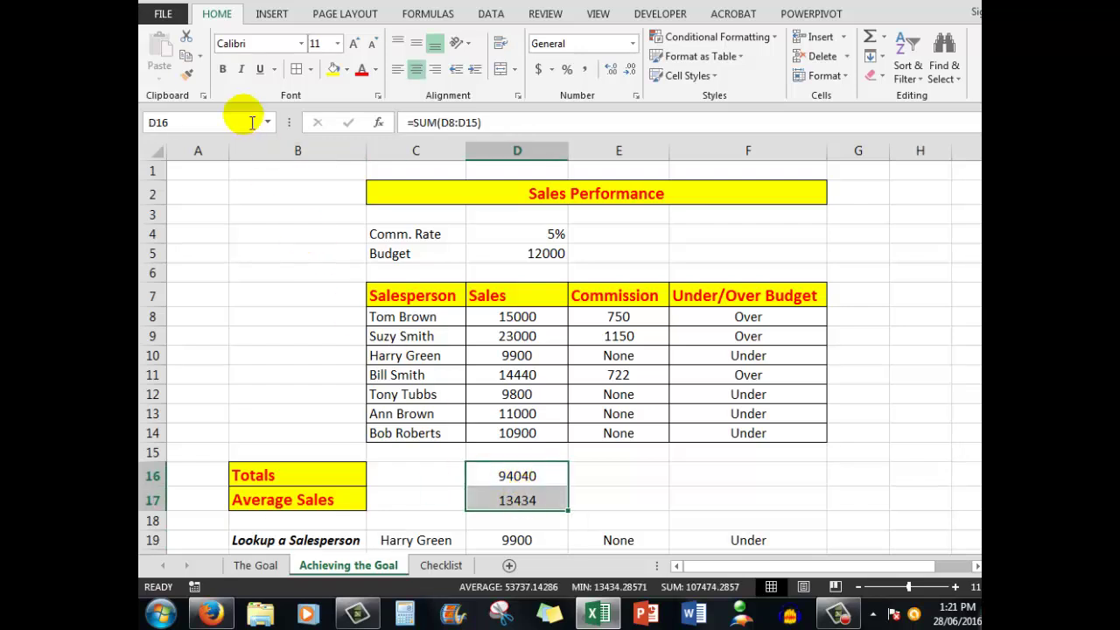
pyautogui.click(223, 69)
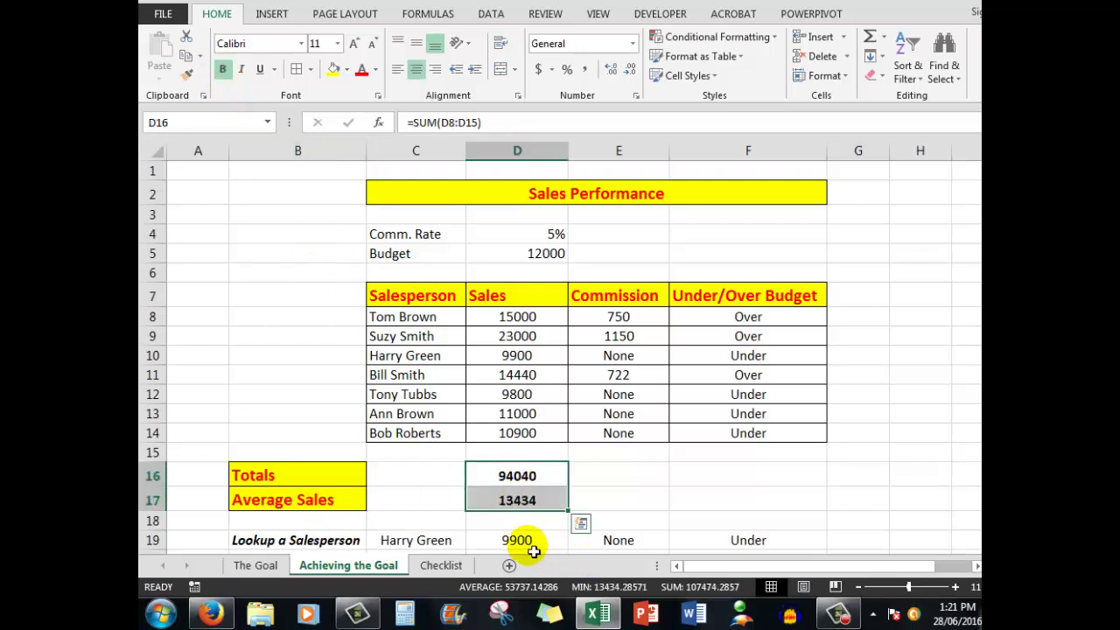
pyautogui.moveTo(531, 542); pyautogui.dragTo(731, 540)
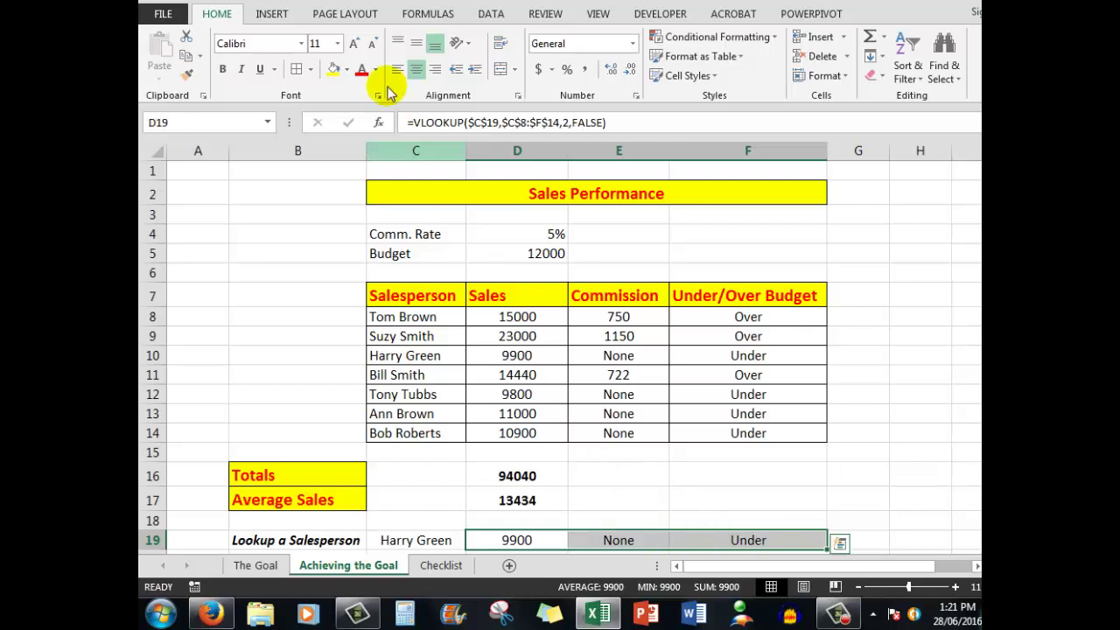
pyautogui.click(360, 69)
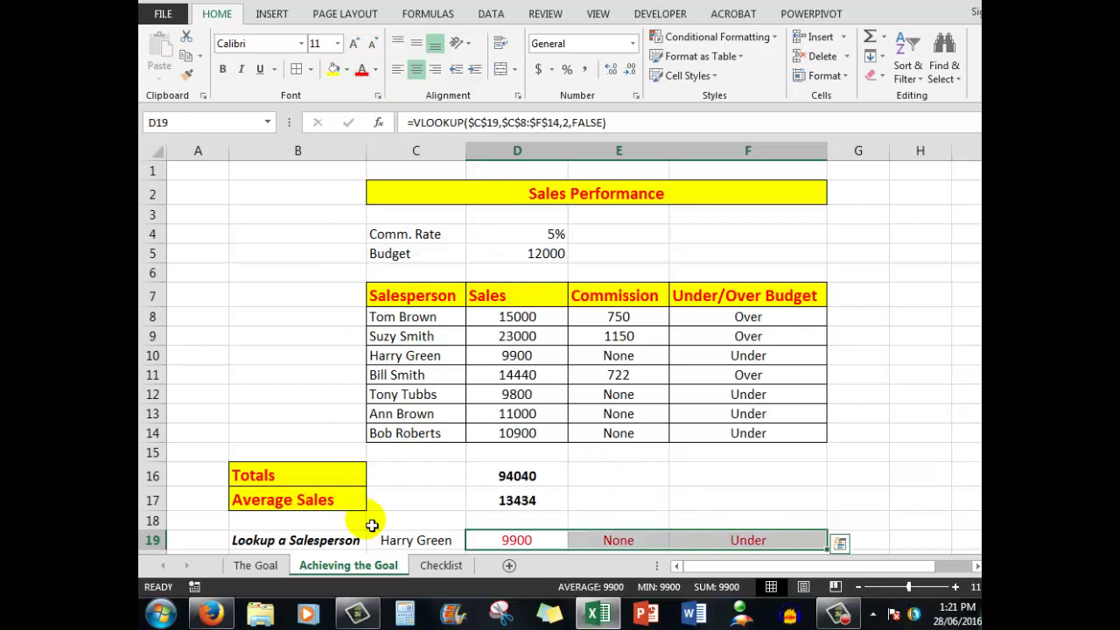
# Step: Make the looked-up name in C19 bold dark blue, then compare with The Goal sheet
pyautogui.click(418, 539)
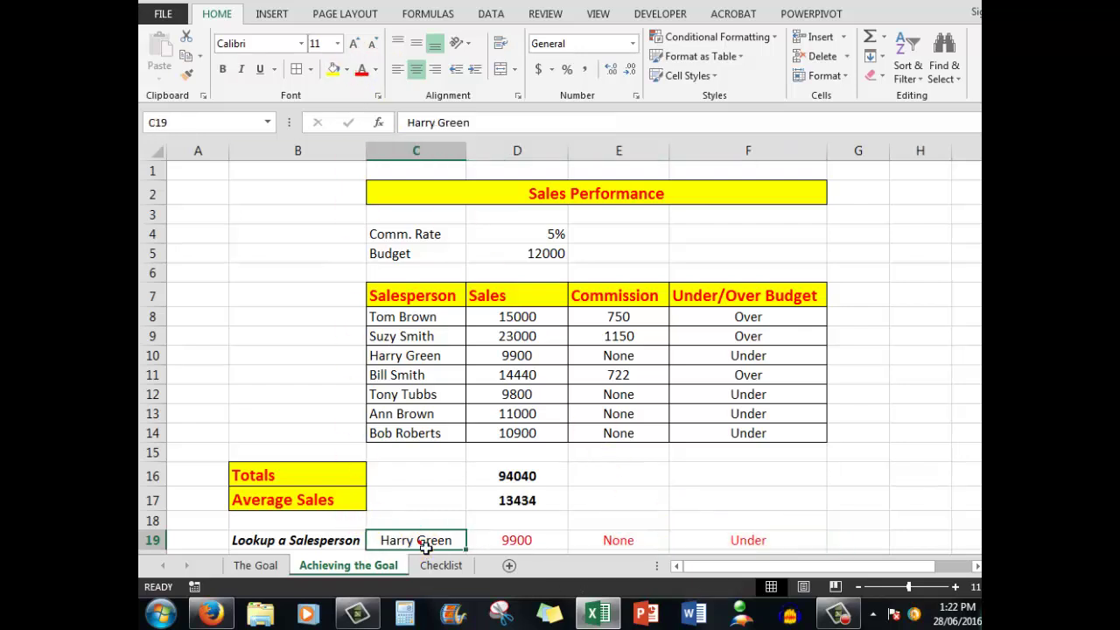
pyautogui.click(376, 69)
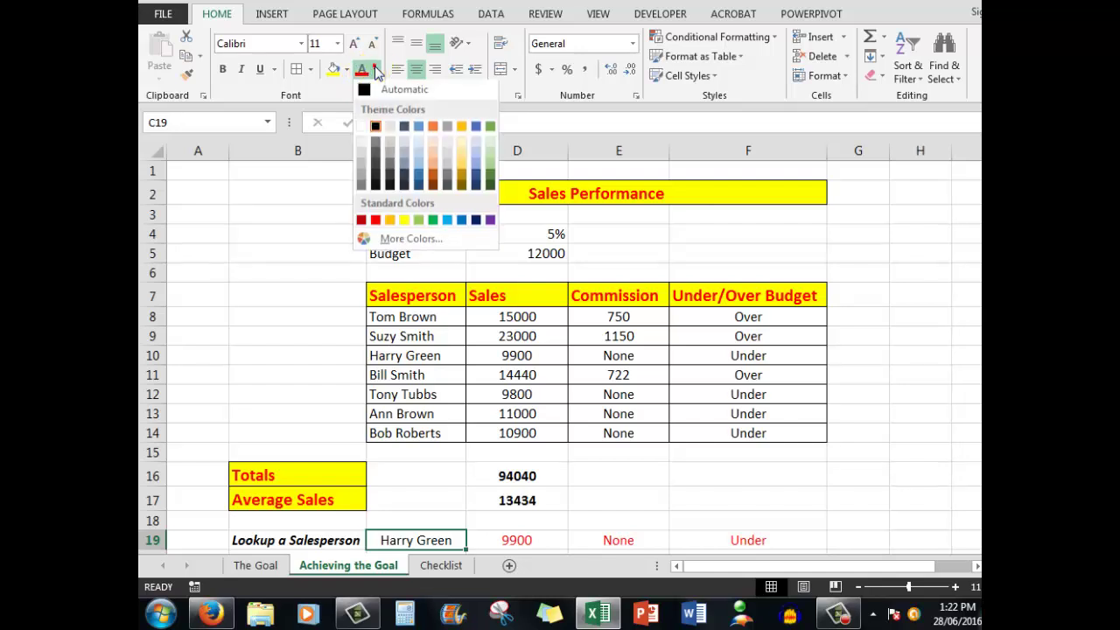
pyautogui.click(420, 176)
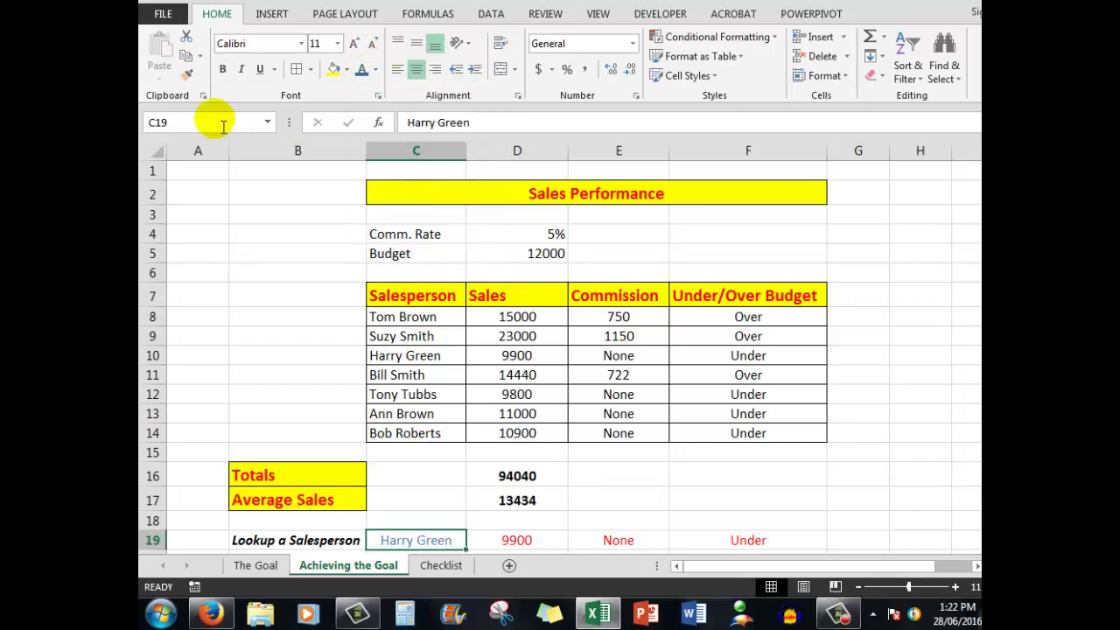
pyautogui.click(223, 69)
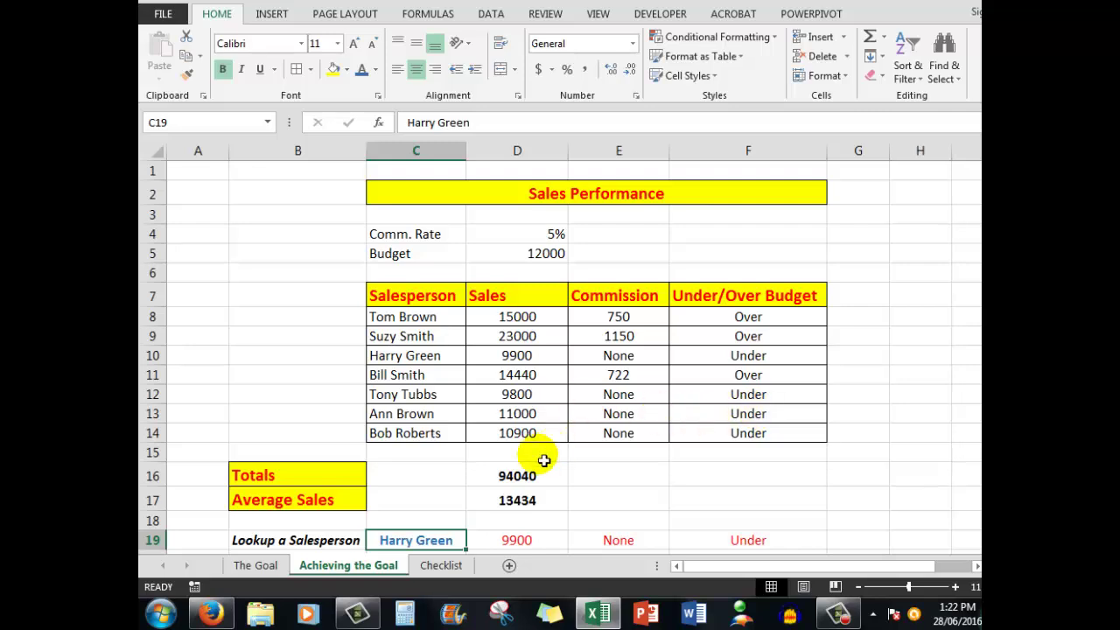
pyautogui.click(259, 566)
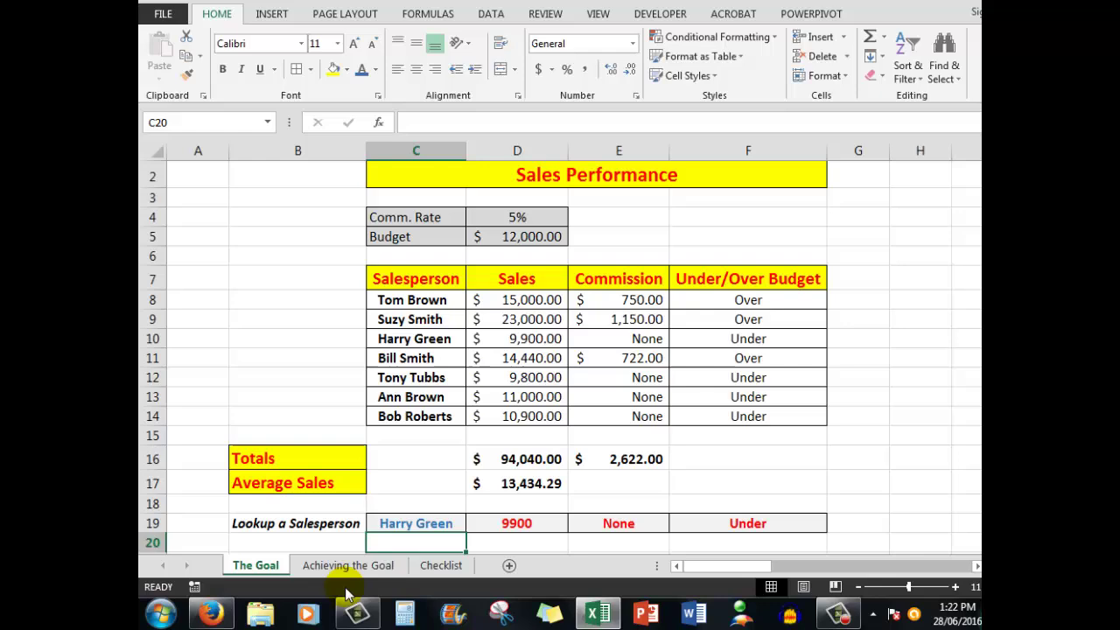
# Step: On the Achieving the Goal sheet, give the Comm. Rate and Budget cells C4:D5 grey fill and borders
pyautogui.click(340, 566)
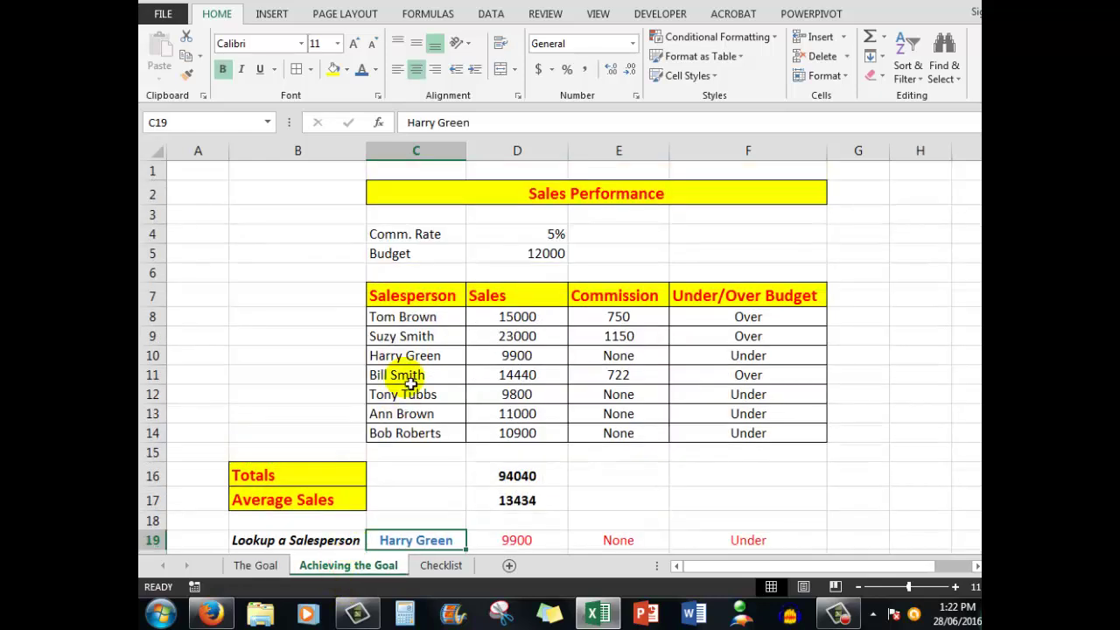
pyautogui.click(406, 234)
pyautogui.moveTo(460, 247); pyautogui.dragTo(513, 252)
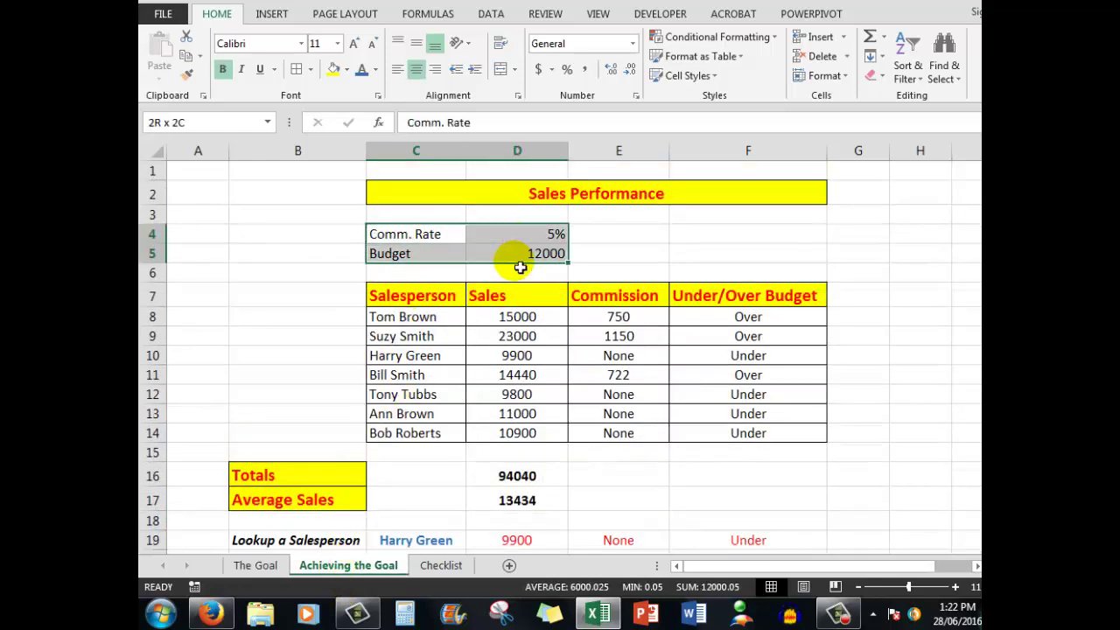
pyautogui.click(347, 69)
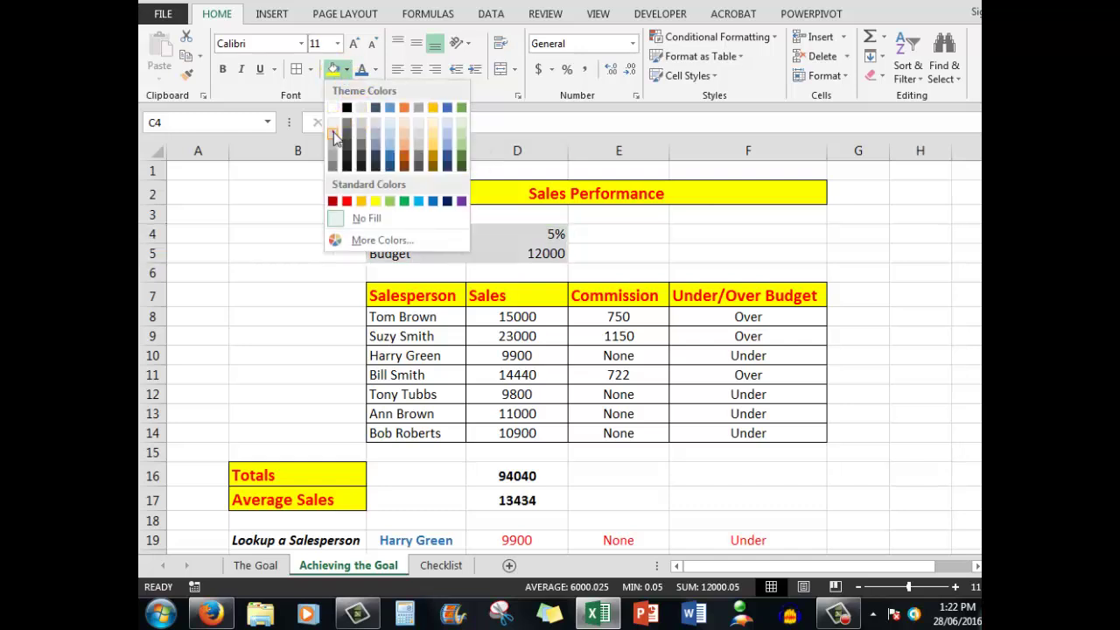
pyautogui.click(333, 132)
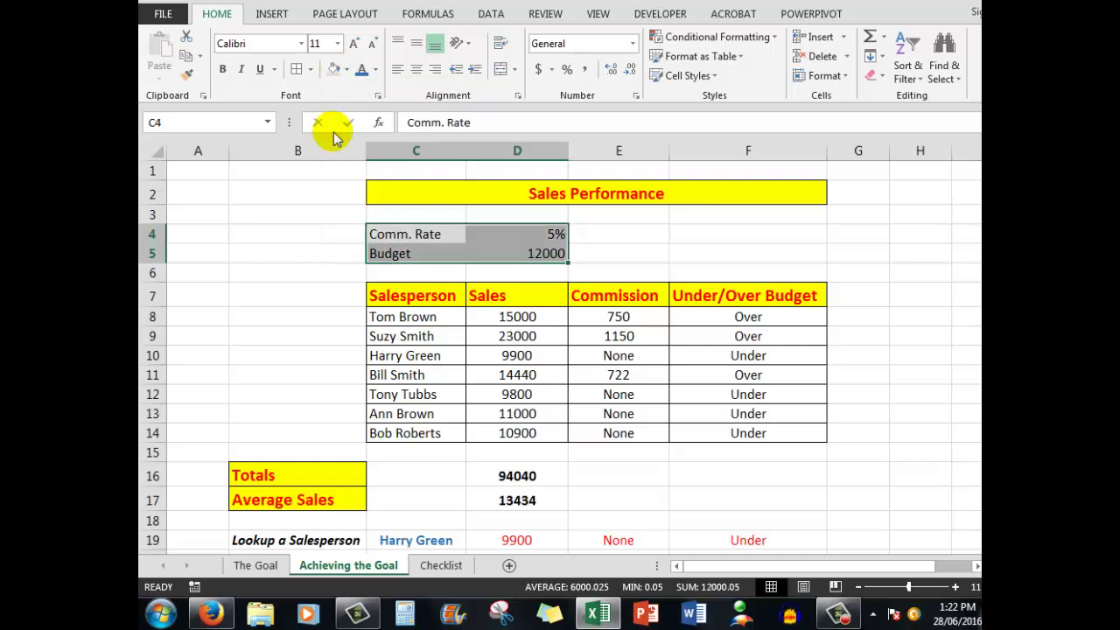
pyautogui.click(297, 70)
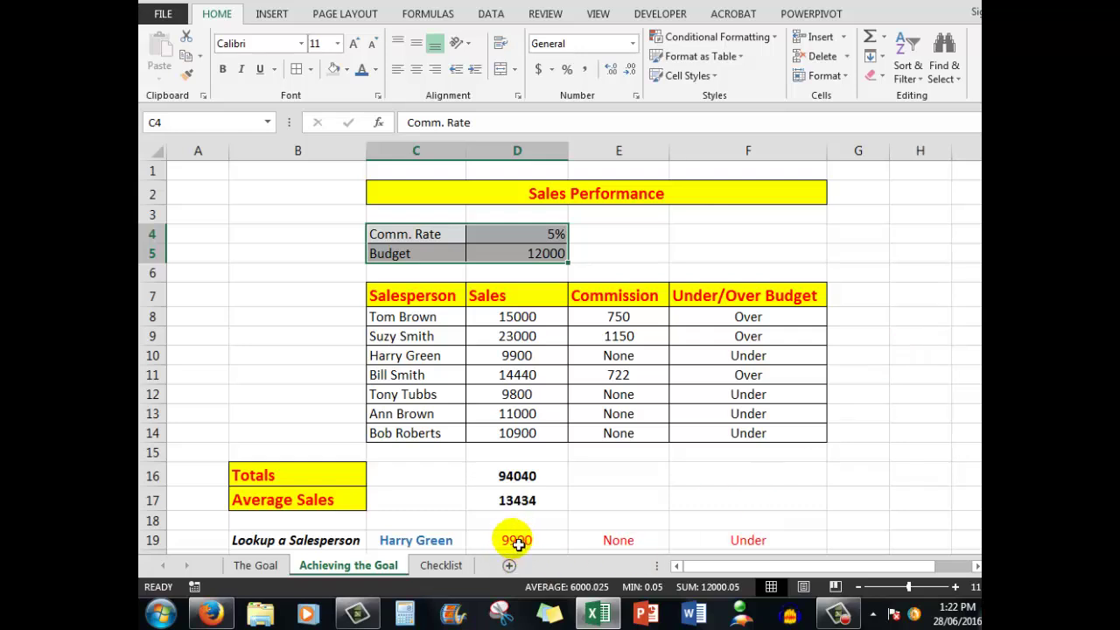
# Step: Add all borders to the lookup result cells D19:F19
pyautogui.moveTo(513, 543); pyautogui.dragTo(708, 542)
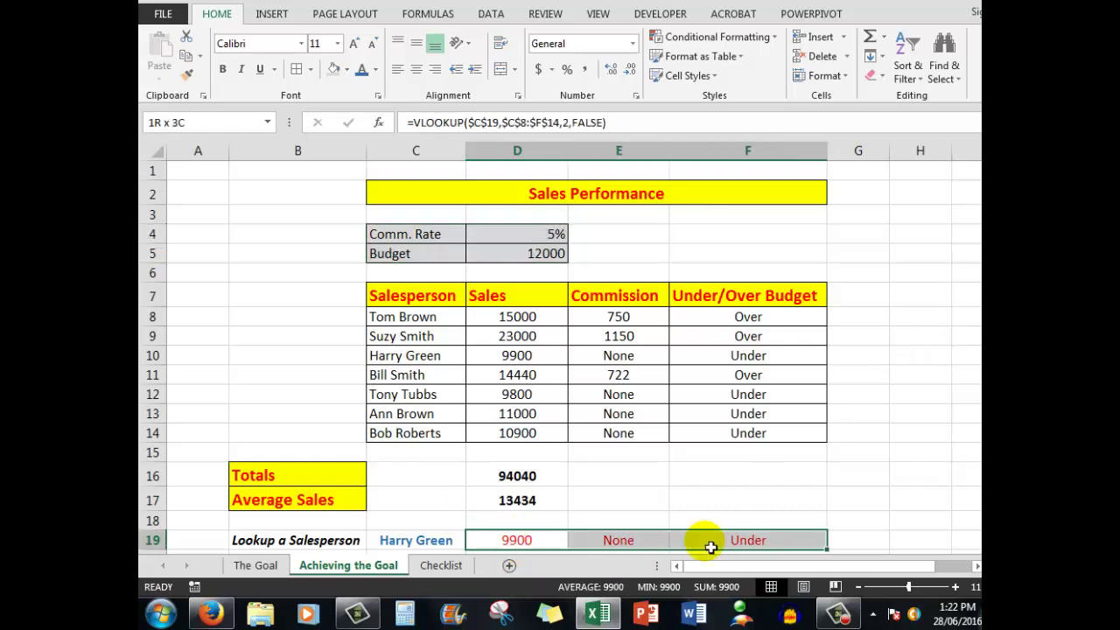
pyautogui.click(298, 70)
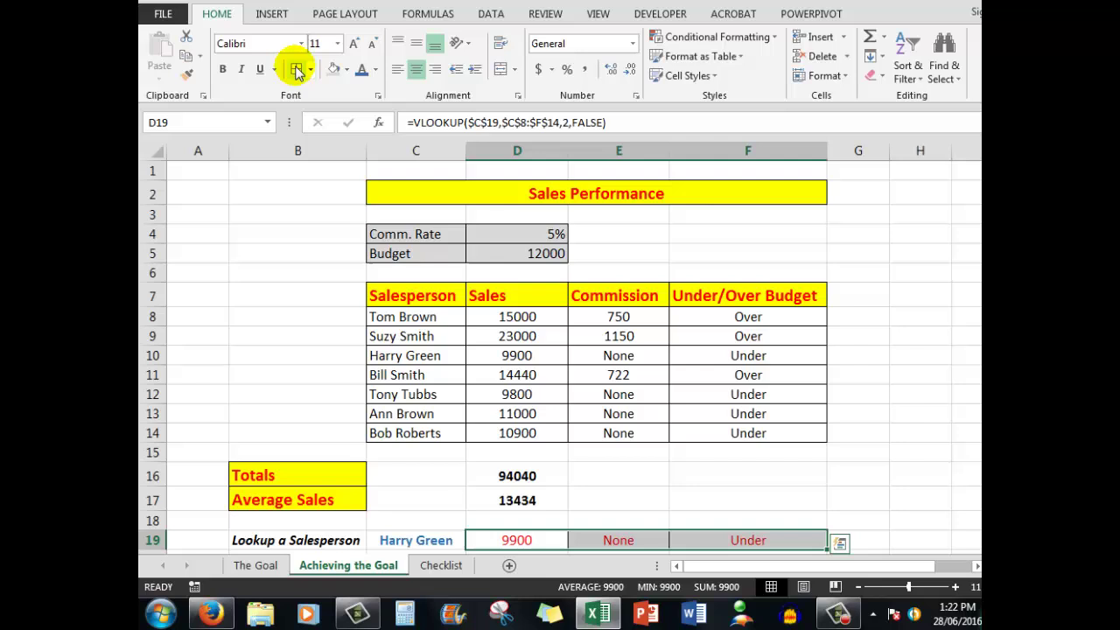
pyautogui.click(203, 174)
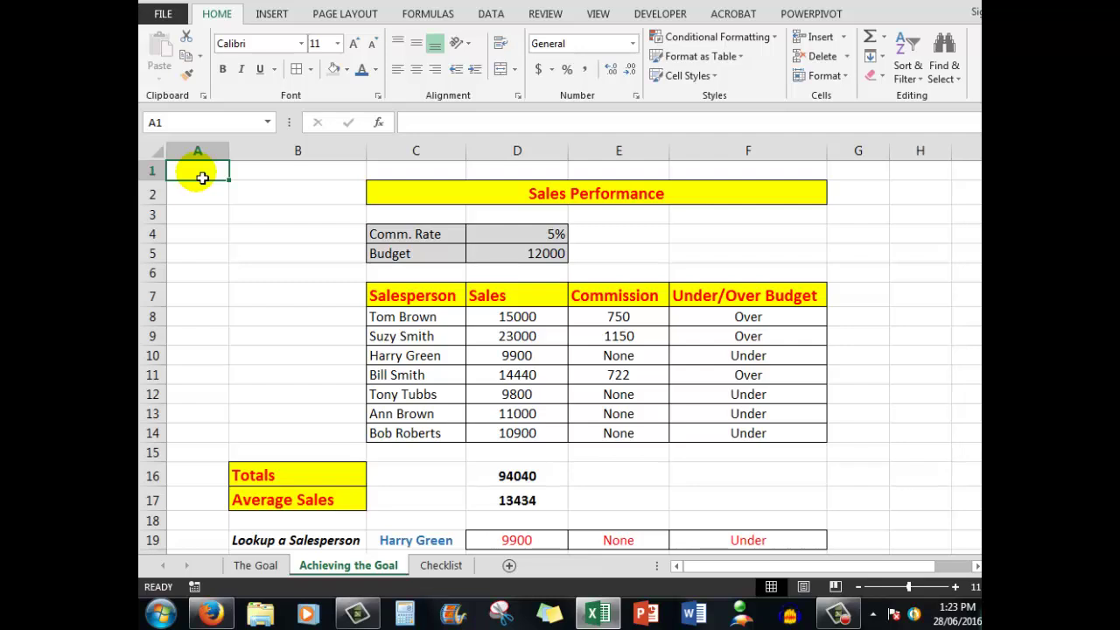
pyautogui.click(258, 565)
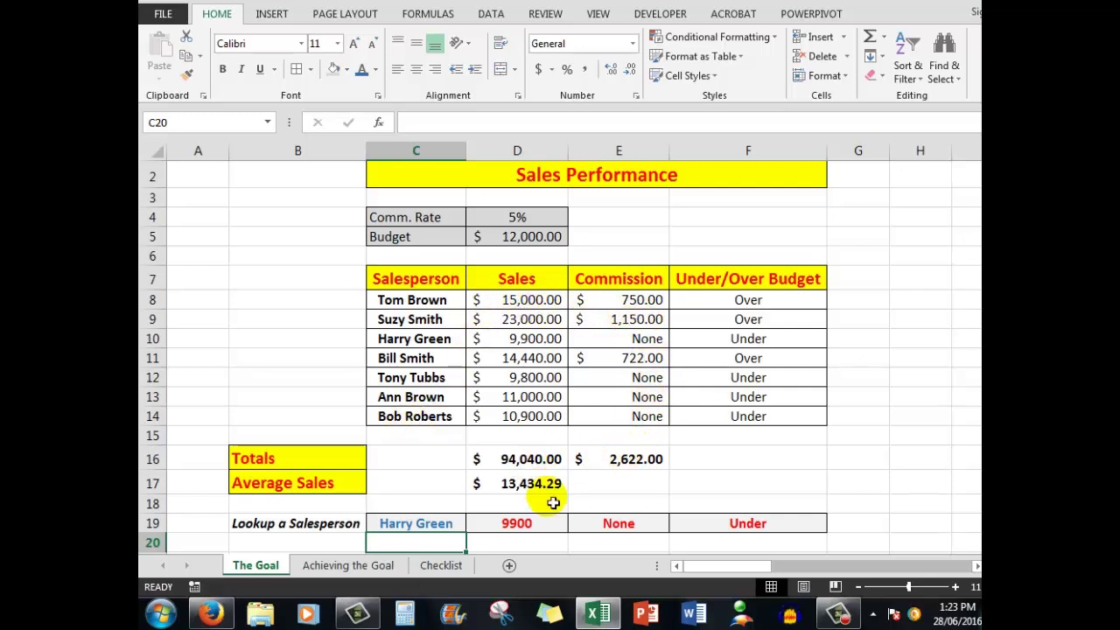
# Step: On the Achieving the Goal sheet, make the salesperson names in C8:C14 bold
pyautogui.click(325, 565)
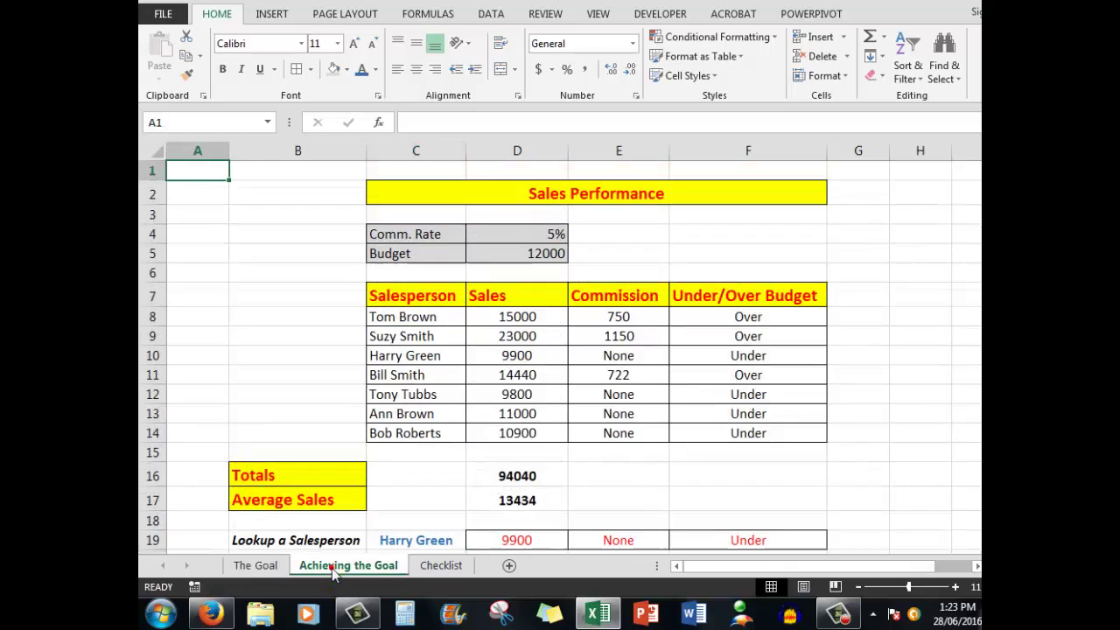
pyautogui.moveTo(407, 320); pyautogui.dragTo(414, 433)
pyautogui.click(222, 70)
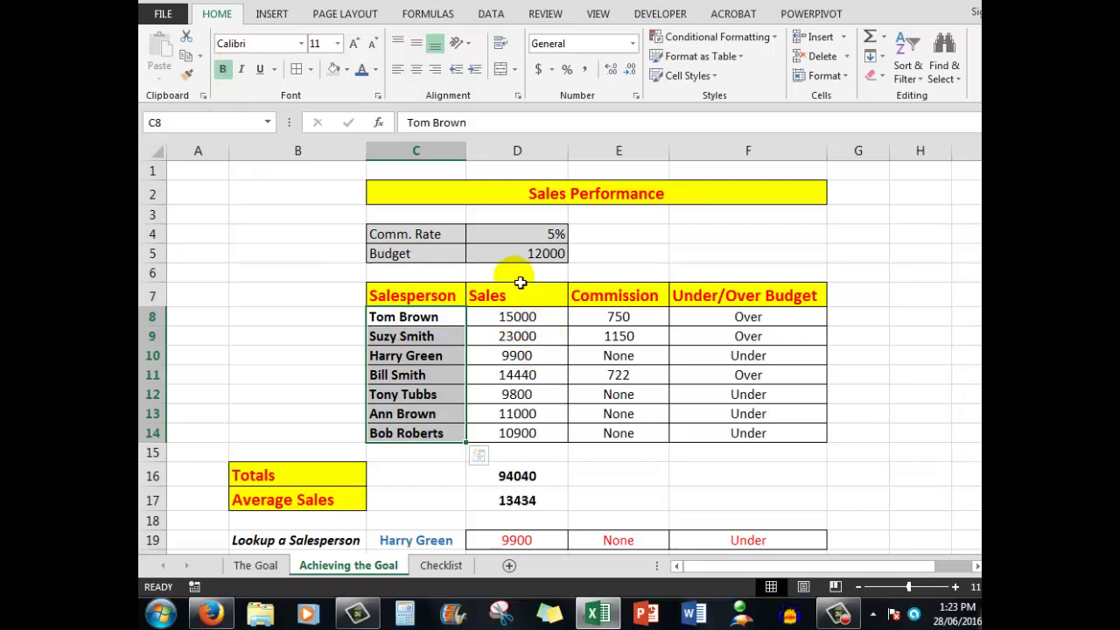
# Step: Apply US dollar accounting format to budget, sales, commission, lookup, total and average figures
pyautogui.click(505, 254)
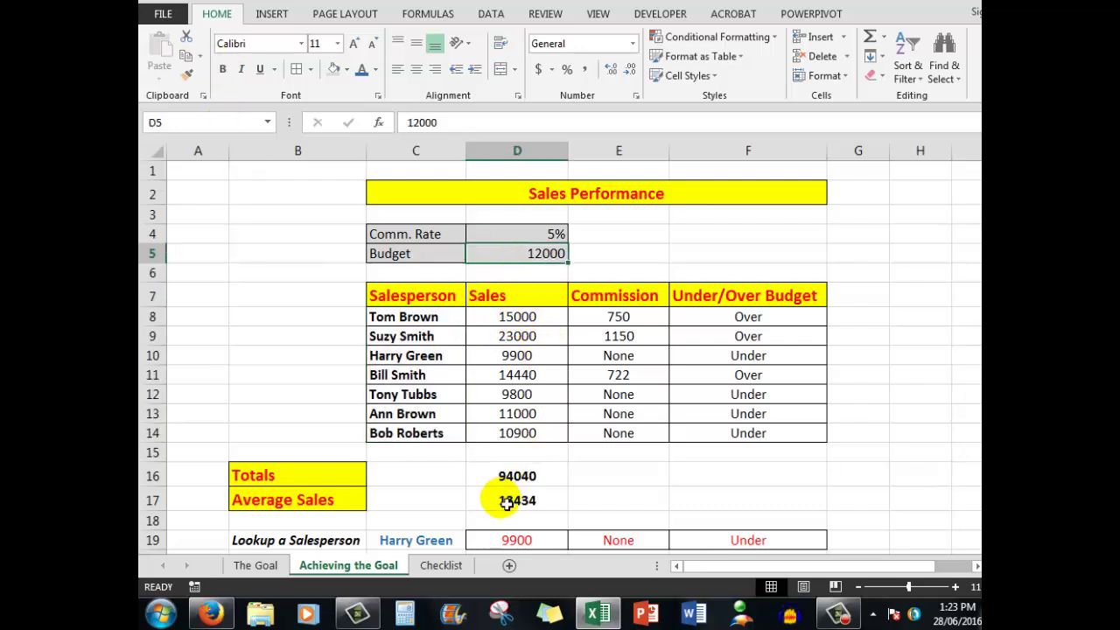
pyautogui.keyDown('ctrl'); pyautogui.moveTo(518, 321); pyautogui.dragTo(650, 439); pyautogui.keyUp('ctrl')
pyautogui.keyDown('ctrl'); pyautogui.moveTo(531, 546); pyautogui.dragTo(670, 523); pyautogui.keyUp('ctrl')
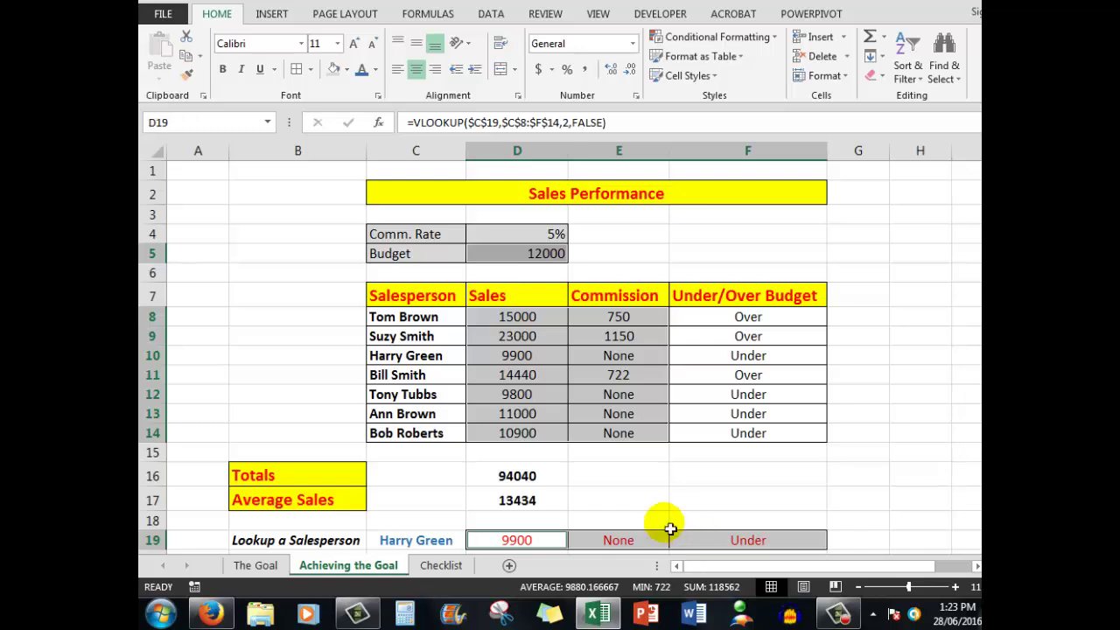
pyautogui.click(552, 70)
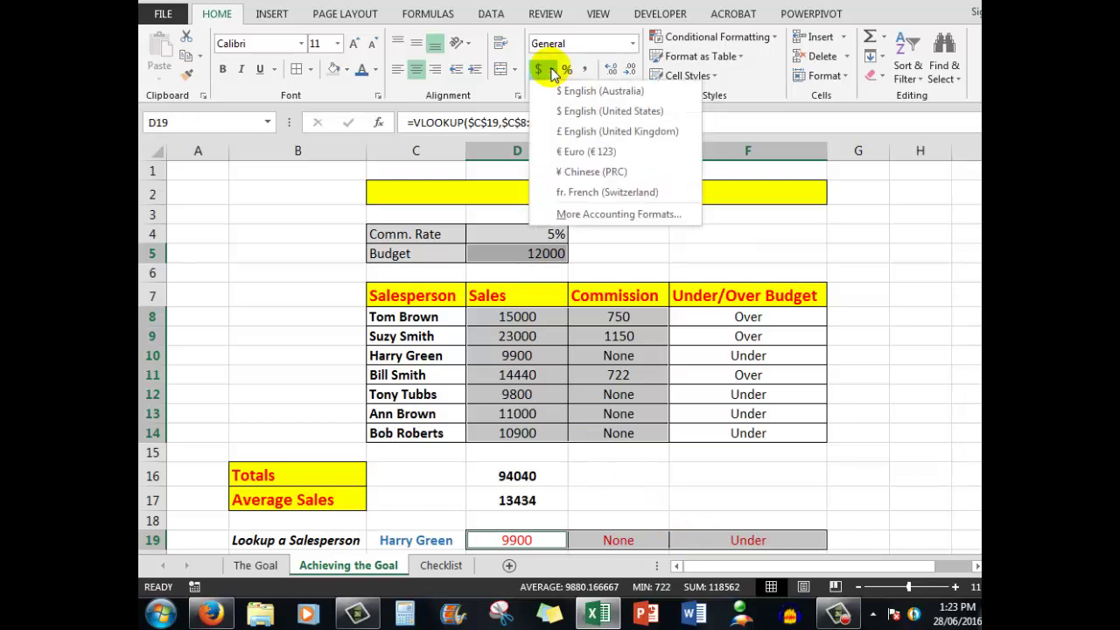
pyautogui.click(579, 113)
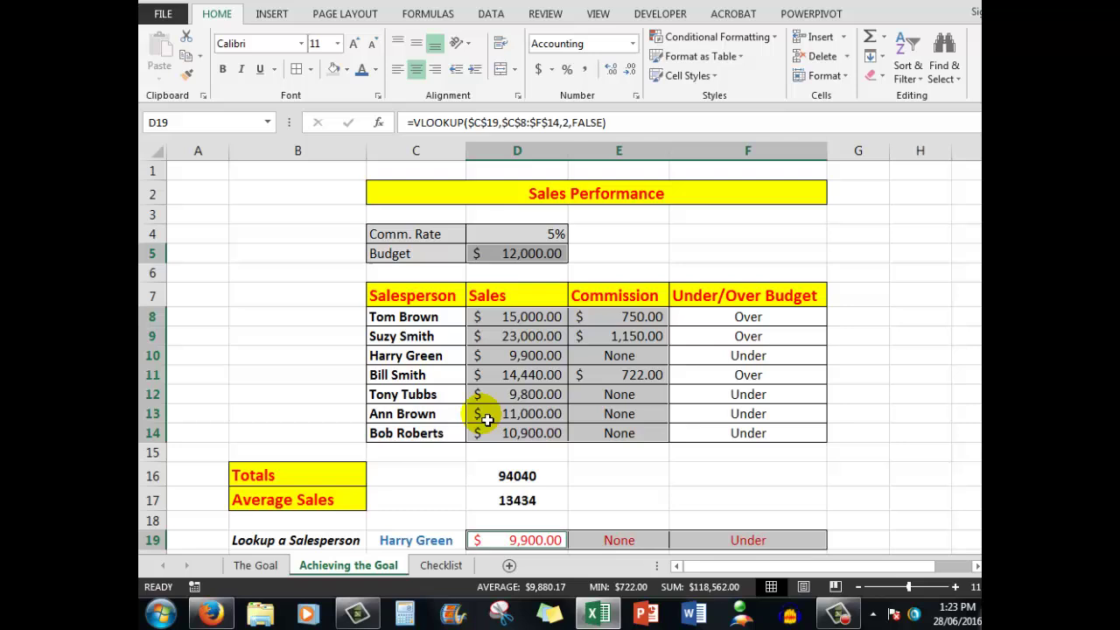
pyautogui.moveTo(520, 475); pyautogui.dragTo(530, 502)
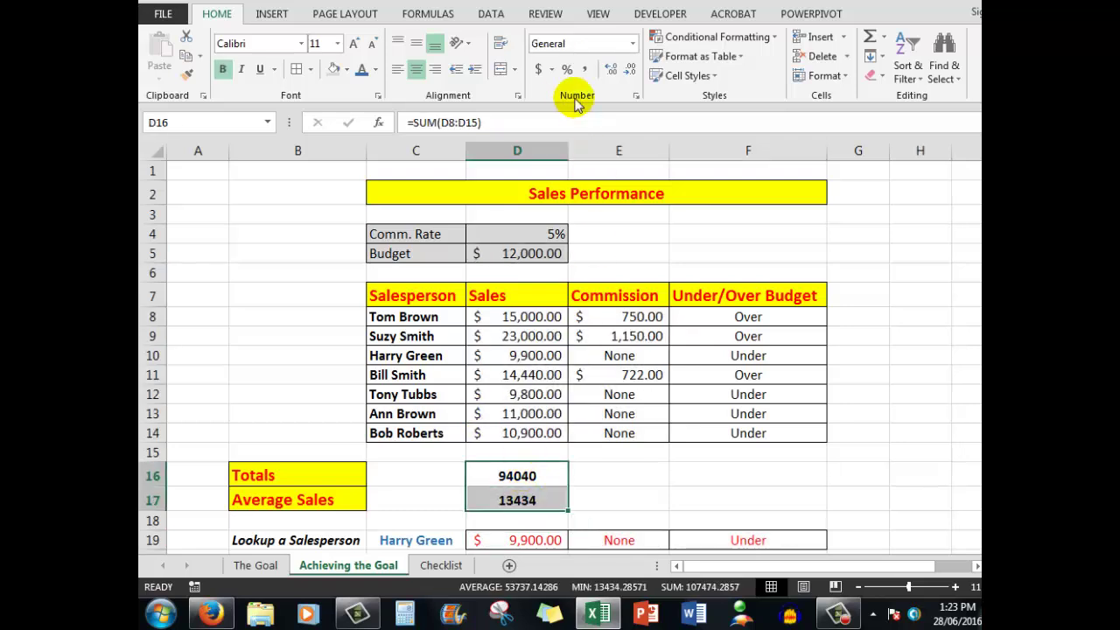
pyautogui.click(552, 70)
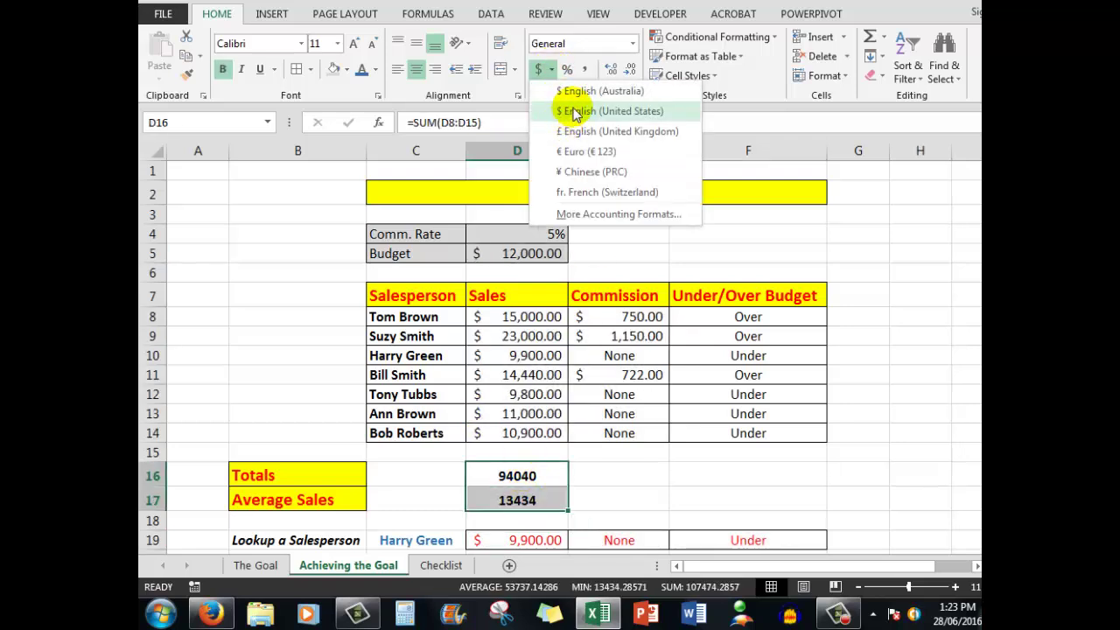
pyautogui.click(568, 112)
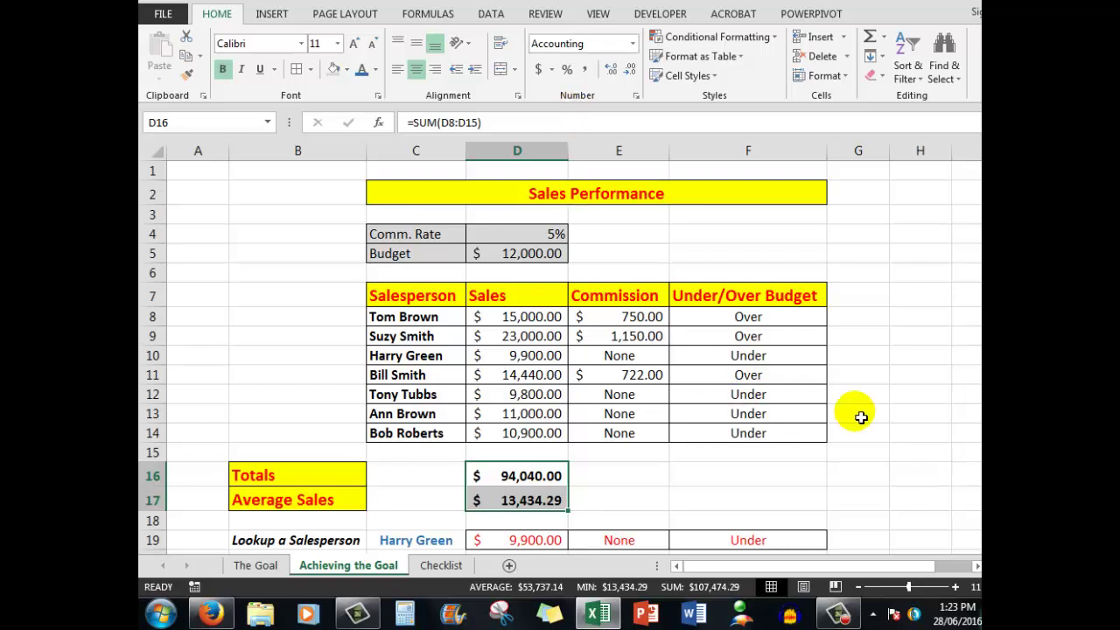